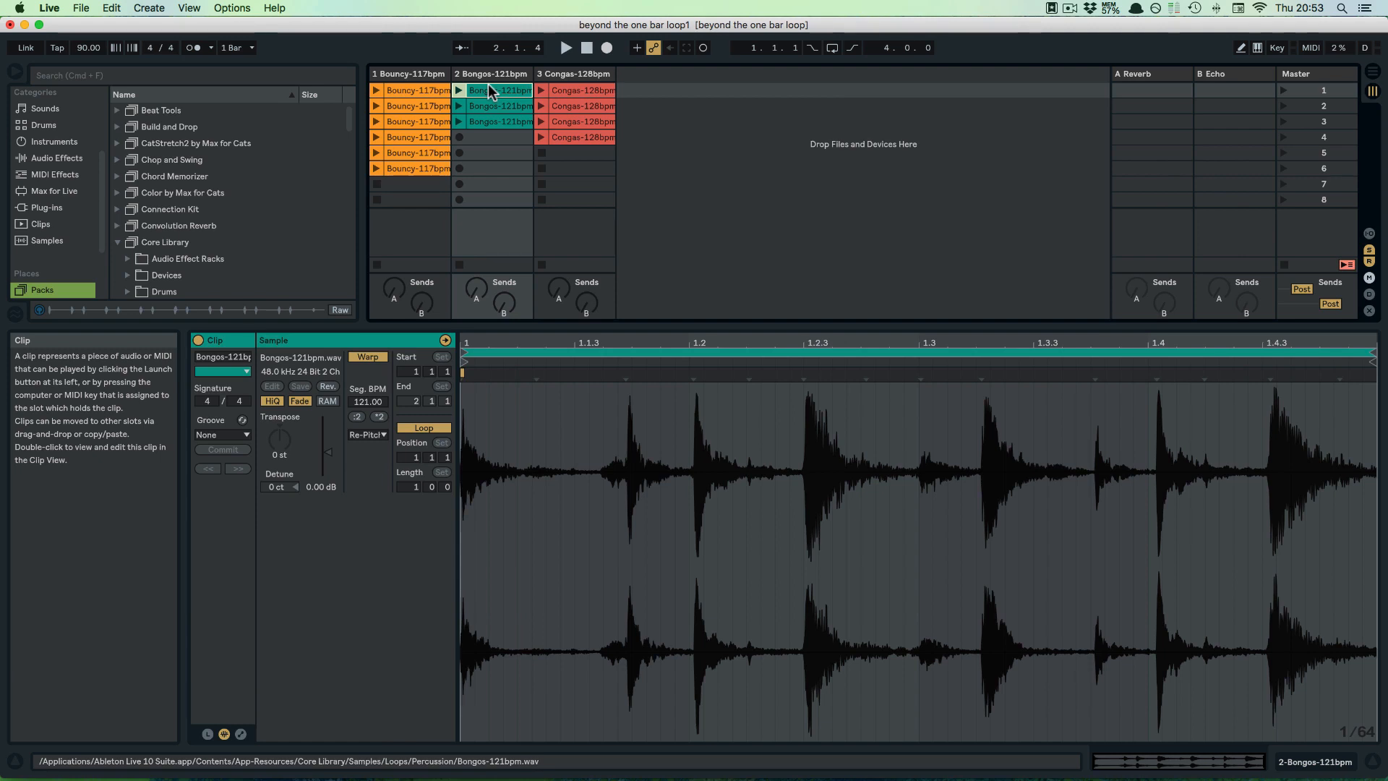
- Copy the first Bongos-121bpm clip into the empty fourth slot of the Bongos track and select the copy
left_click(489, 93)
key("super+c")
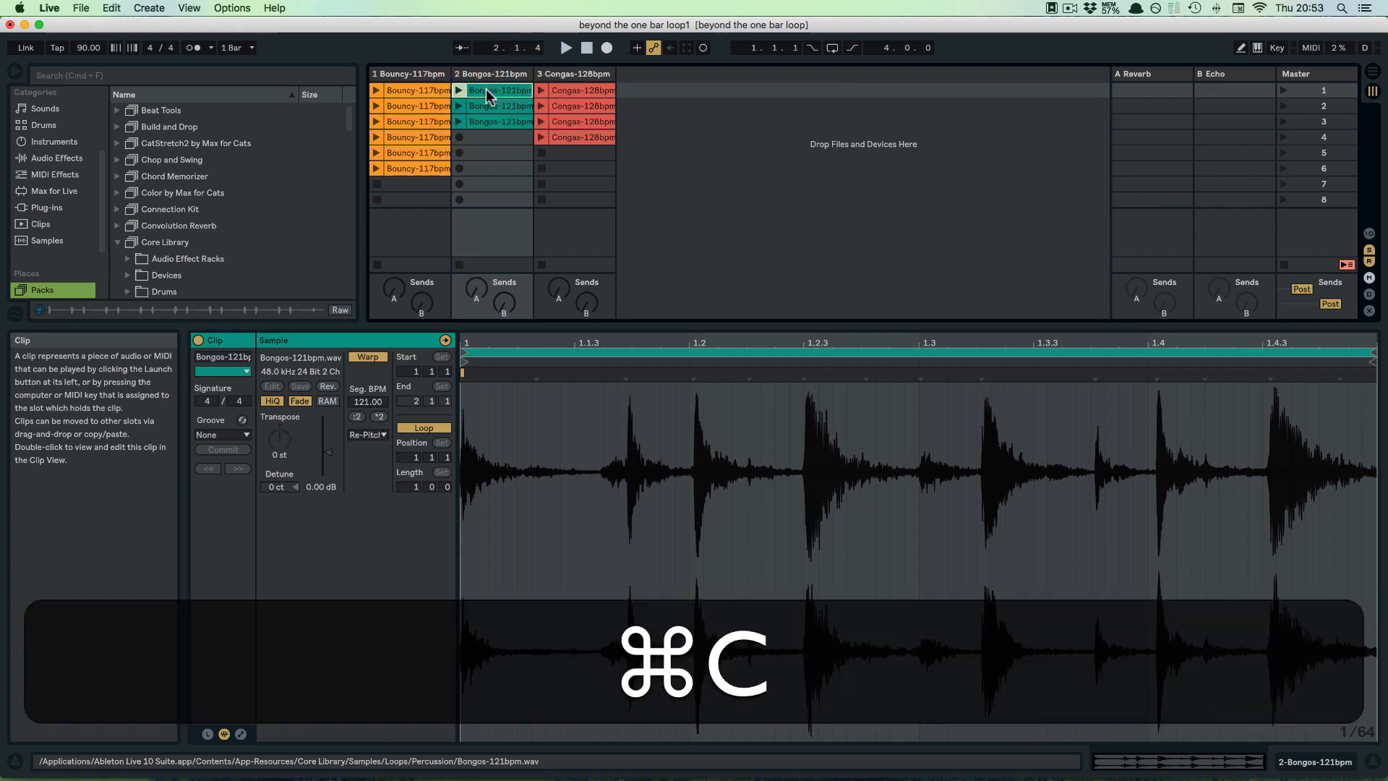
left_click(473, 138)
key("super+v")
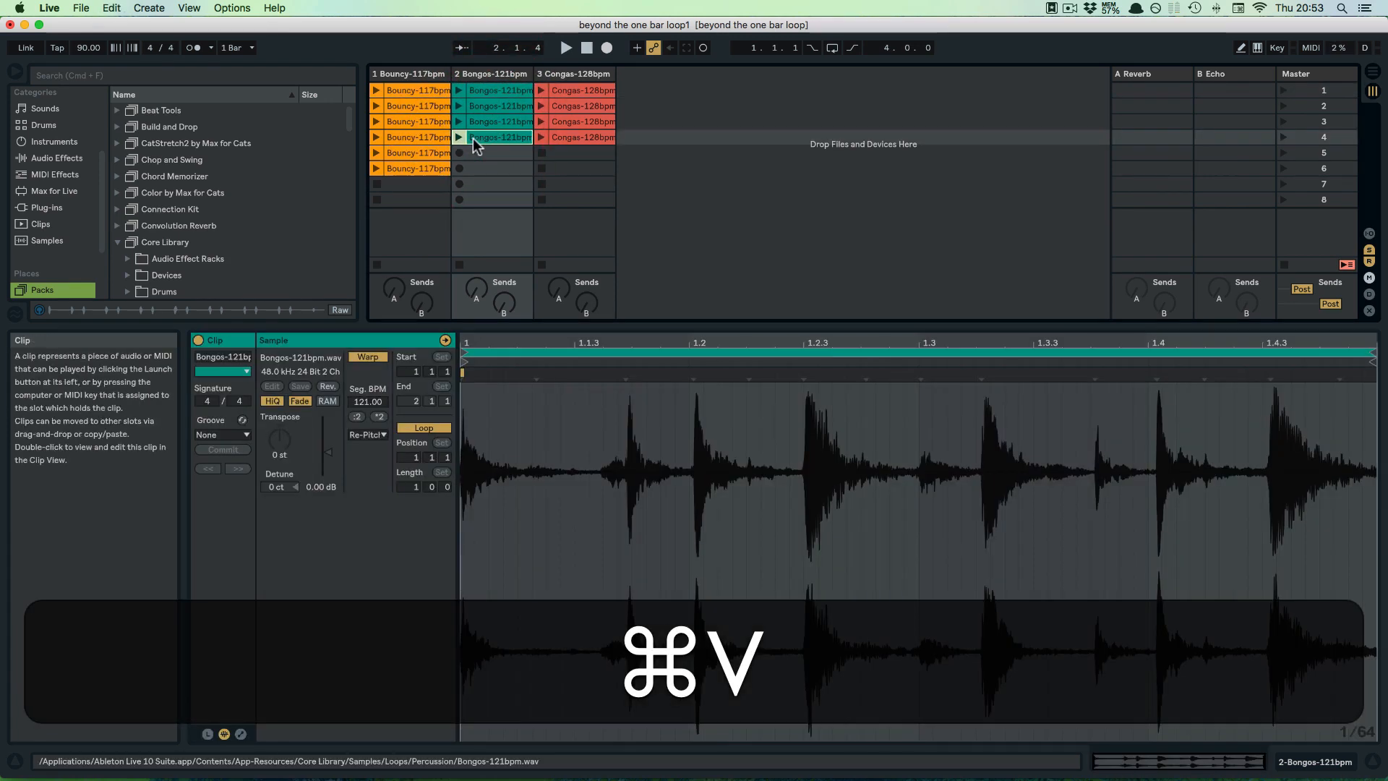
left_click(474, 137)
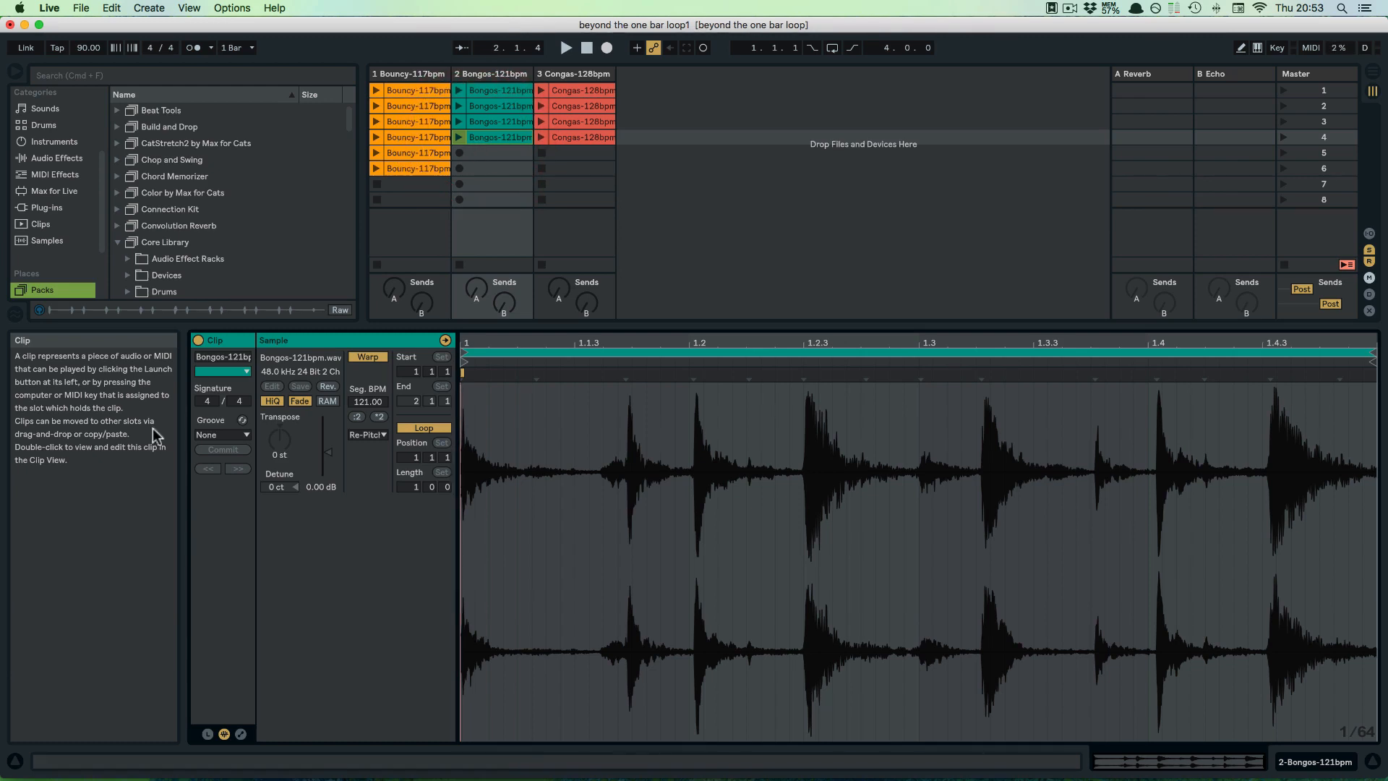
- Show the copied clip's envelopes and choose Volume Modulation as the envelope to edit
left_click(242, 734)
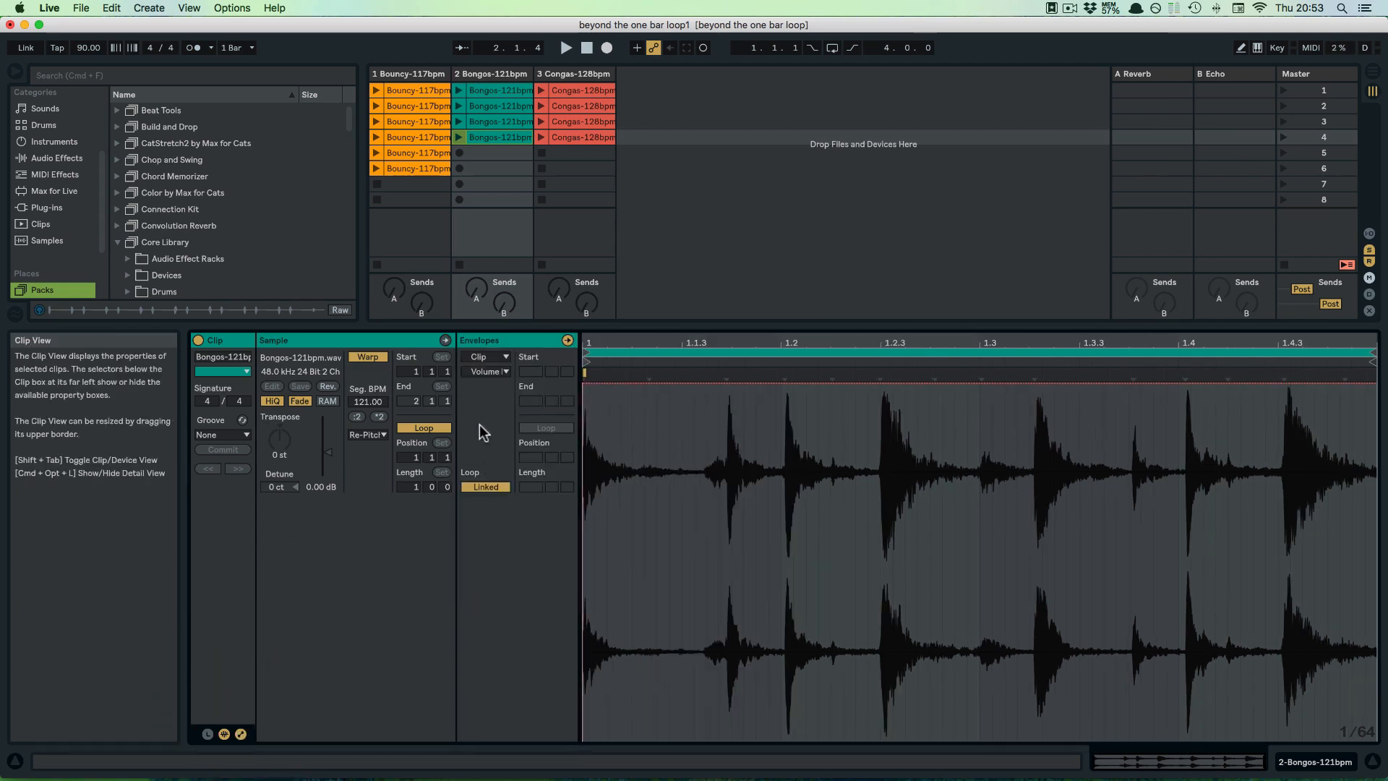
left_click(505, 372)
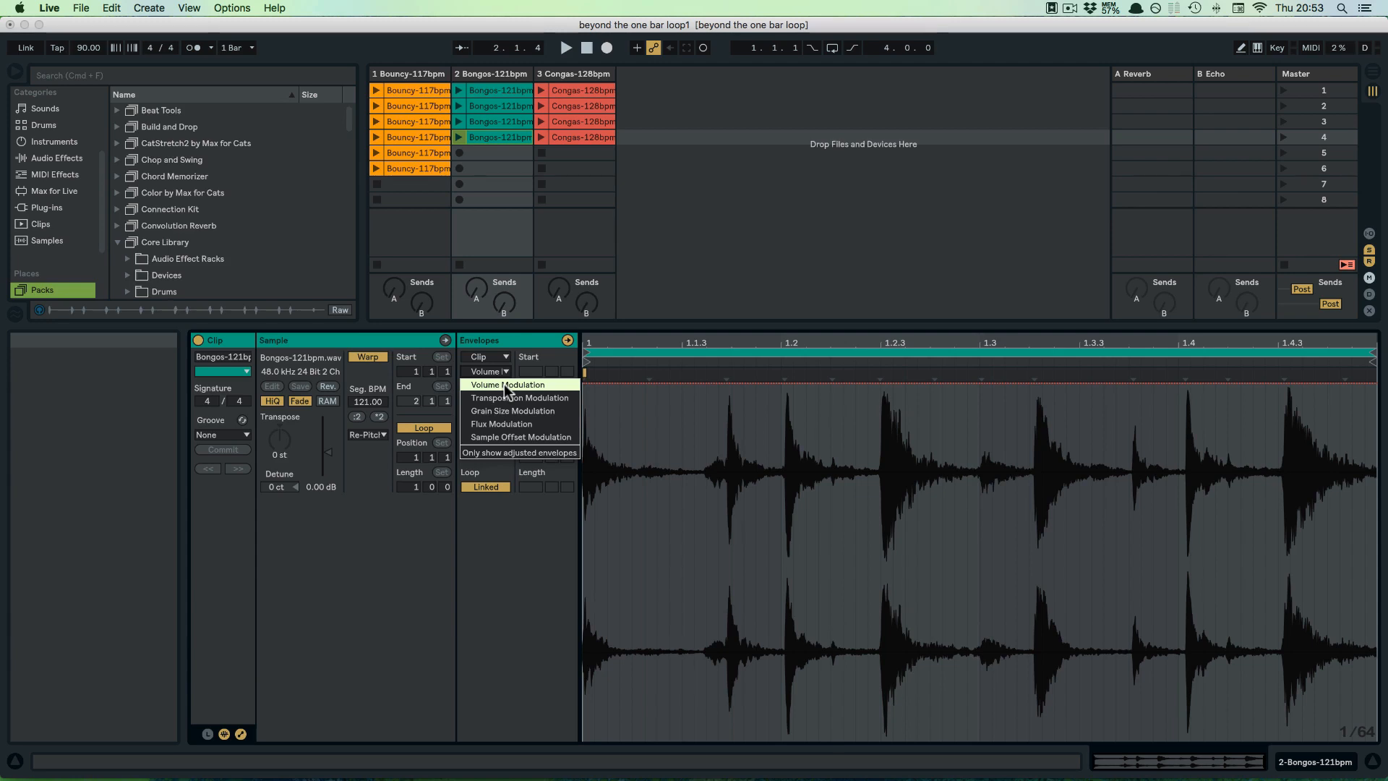
left_click(504, 385)
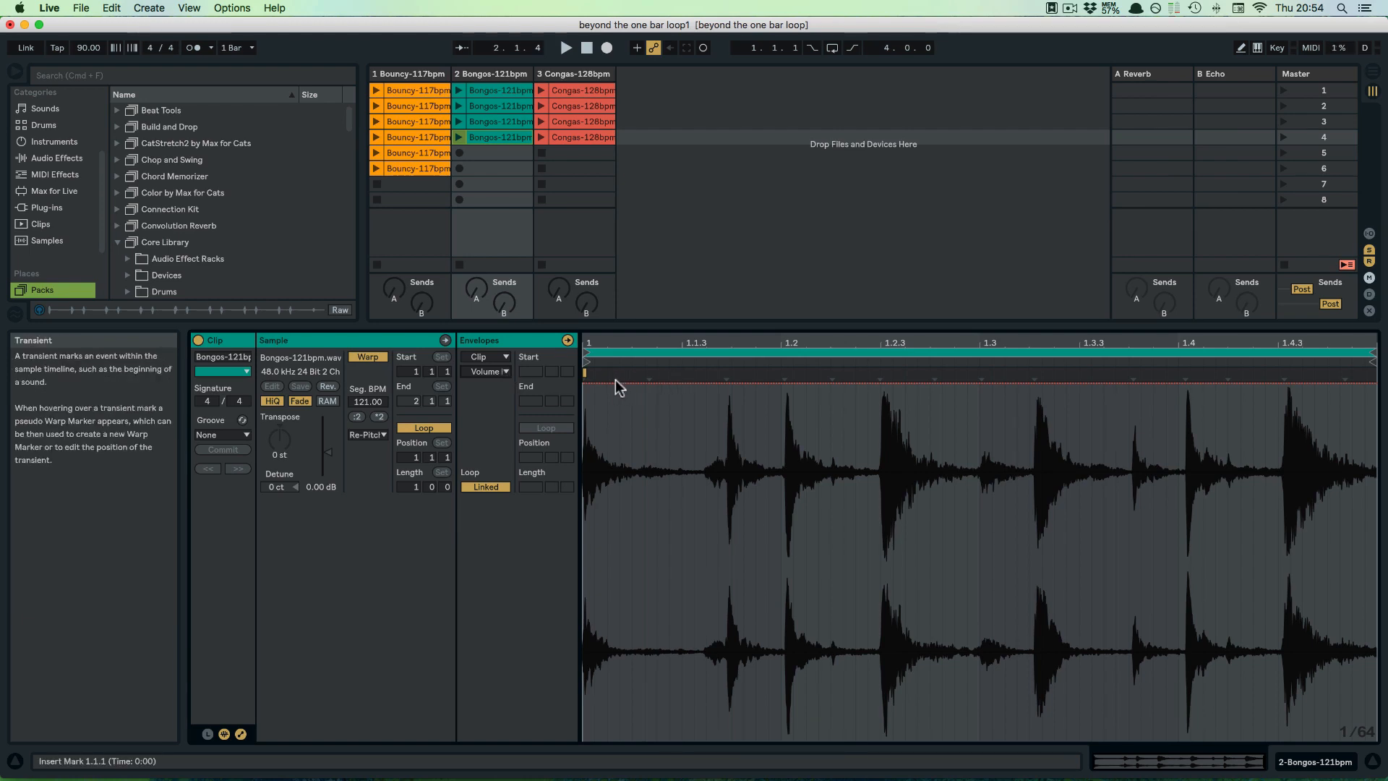
- Mute the bongo hit just before beat 1.2 with a volume envelope dip to about 0.5%, and audition the clip
left_click(583, 383)
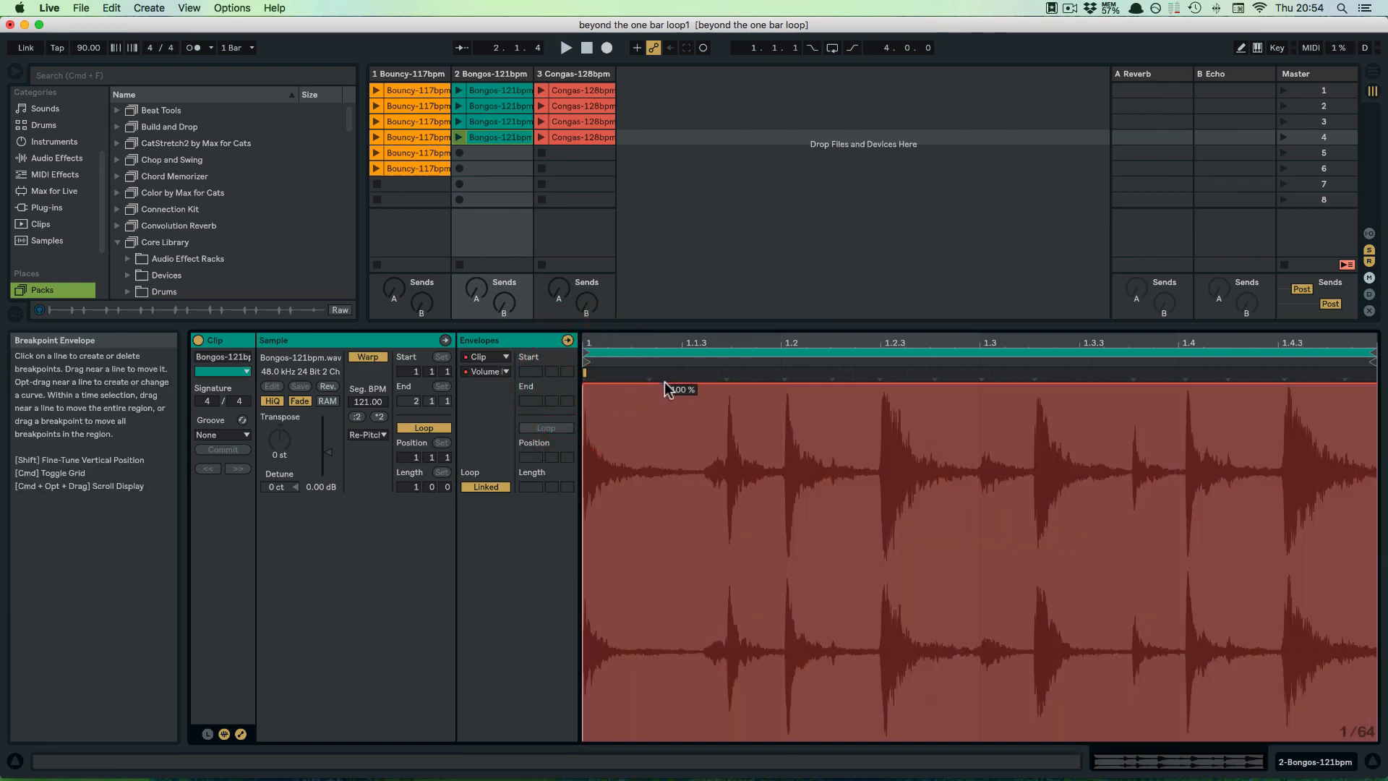
left_click(719, 383)
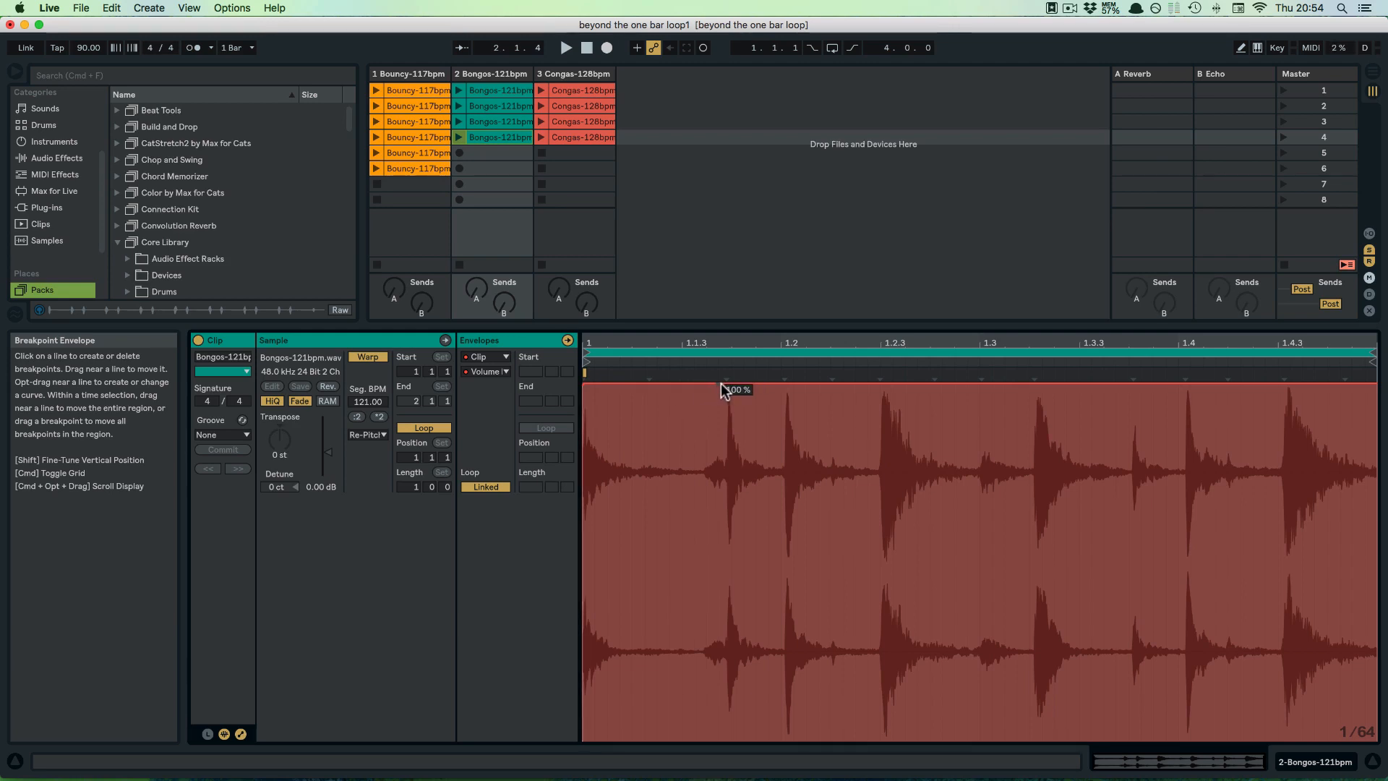
left_click(779, 386)
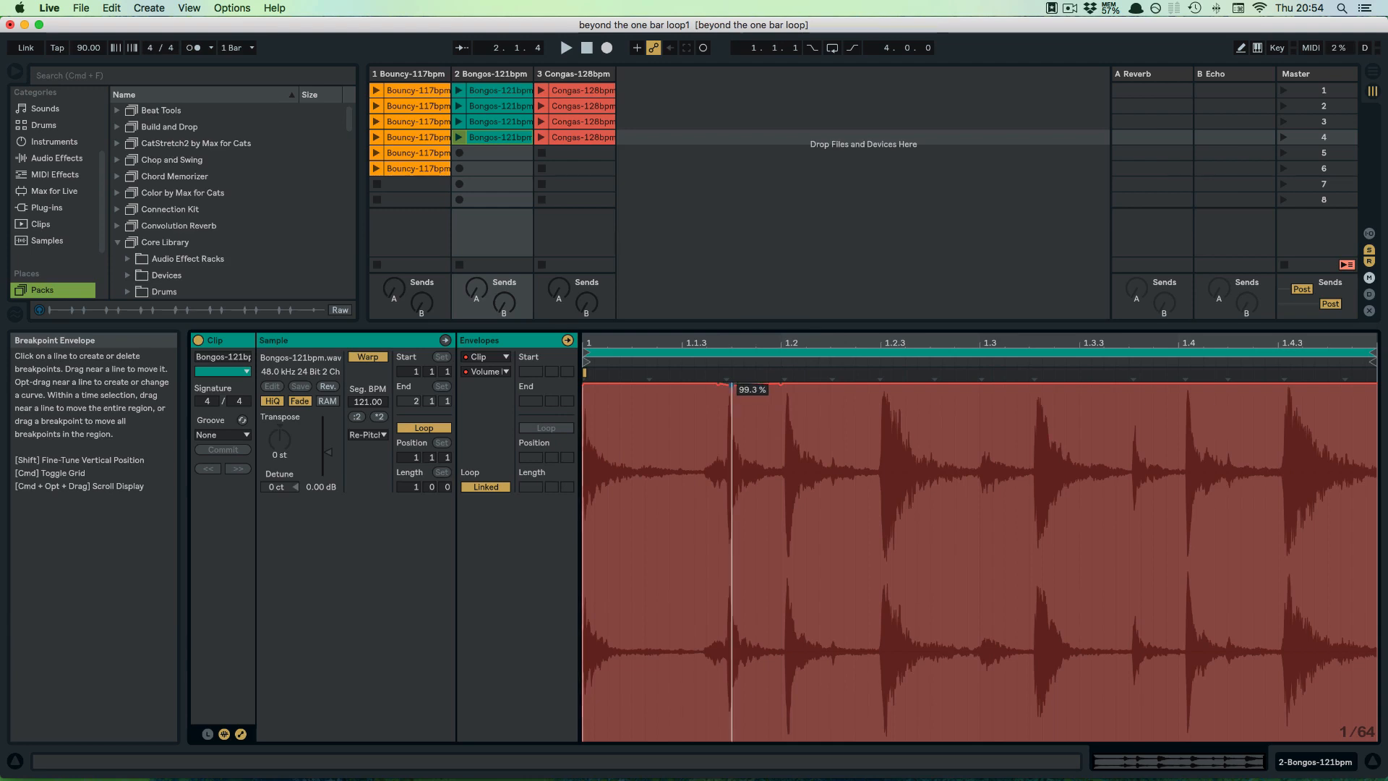
left_click_drag(719, 383, 730, 737)
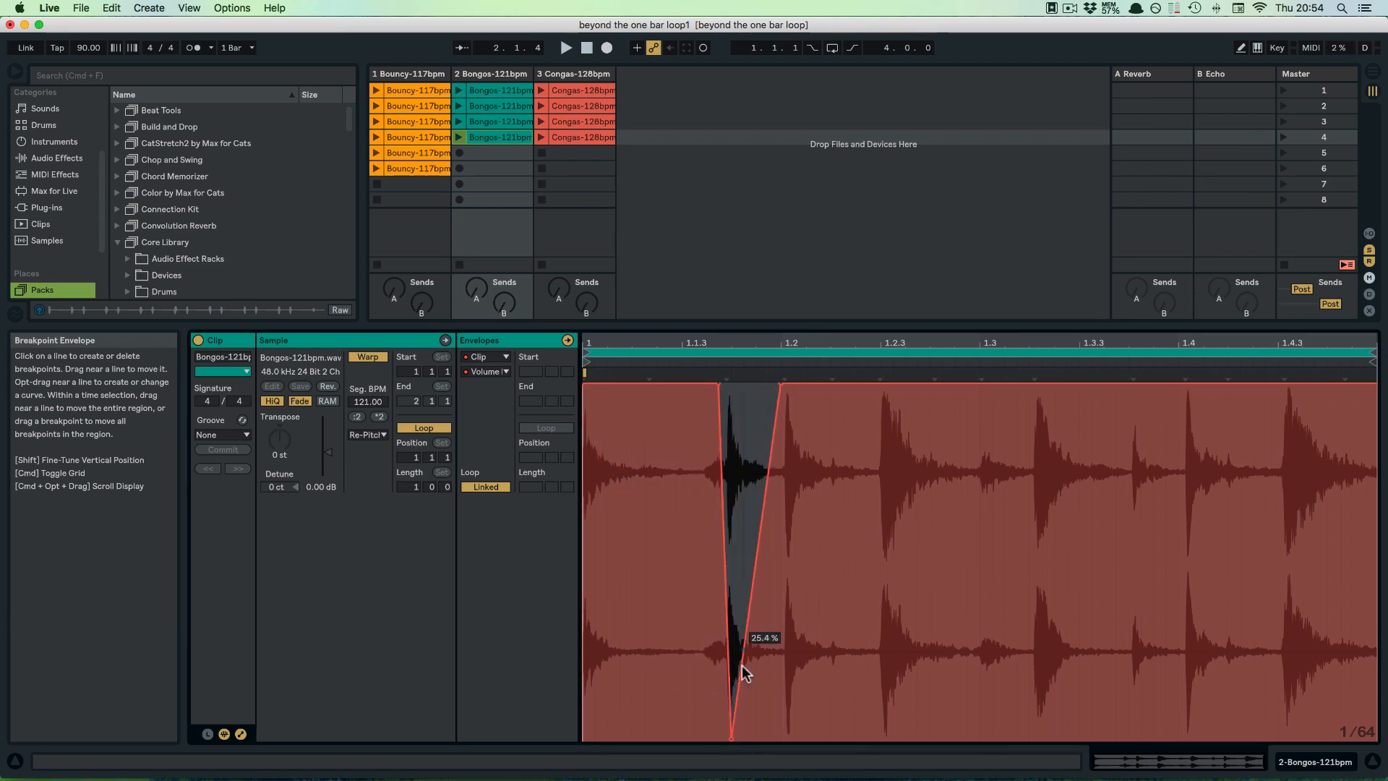
left_click(756, 580)
left_click_drag(756, 580, 718, 738)
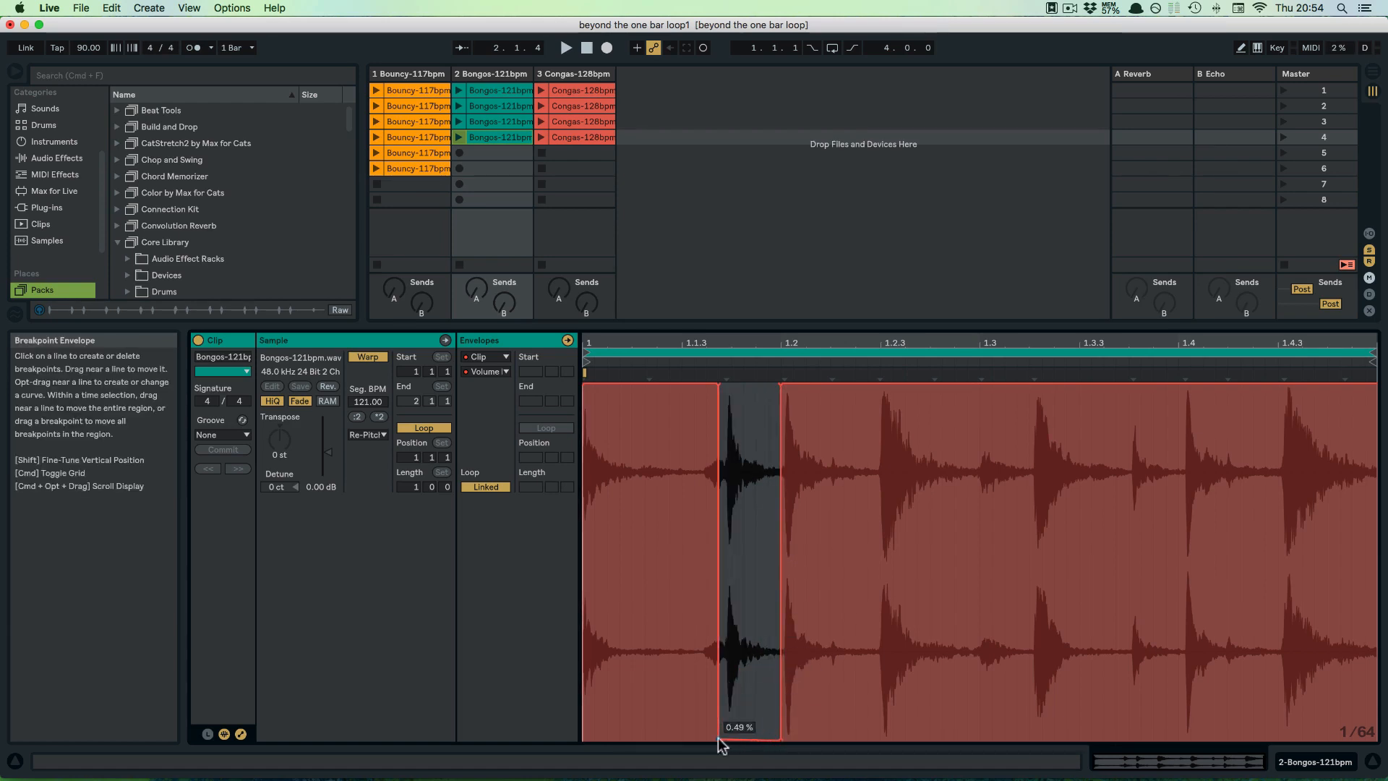
left_click(458, 137)
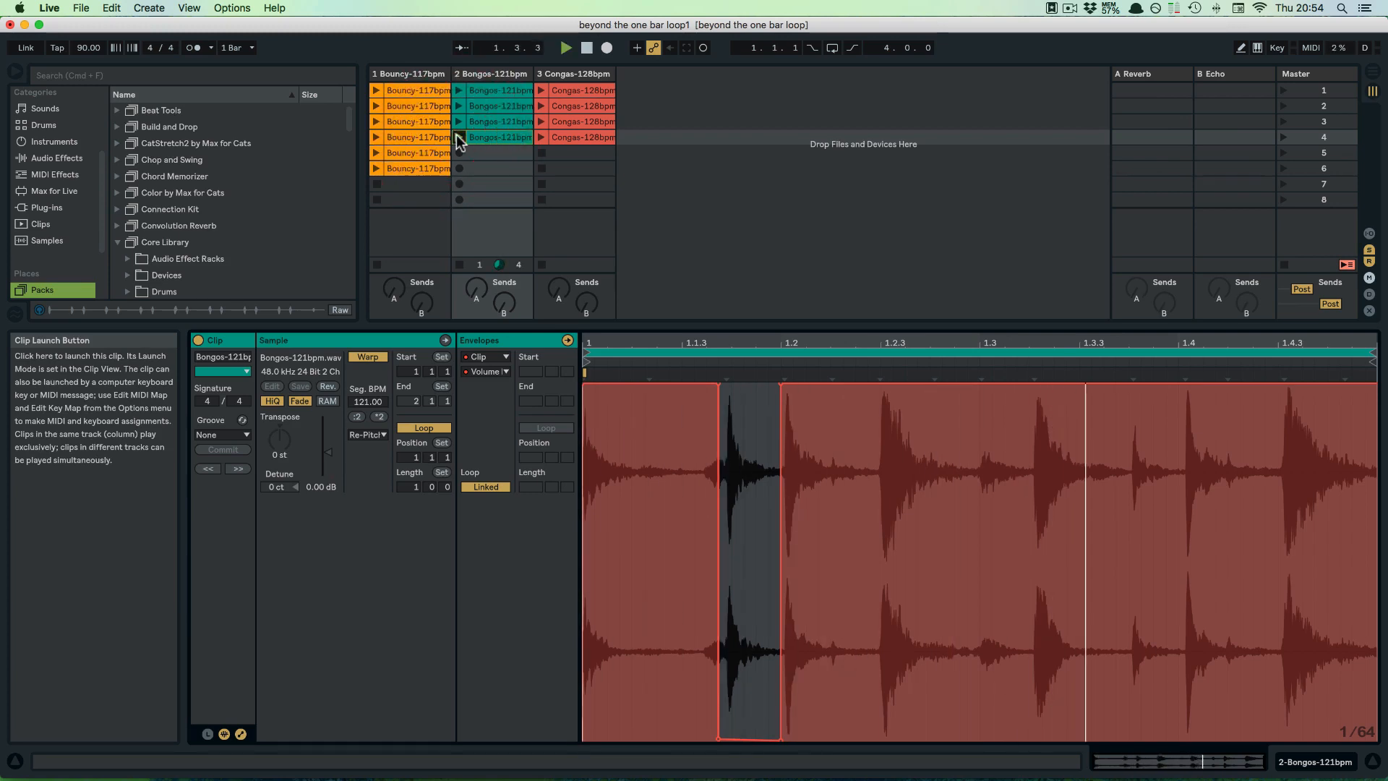
key("space")
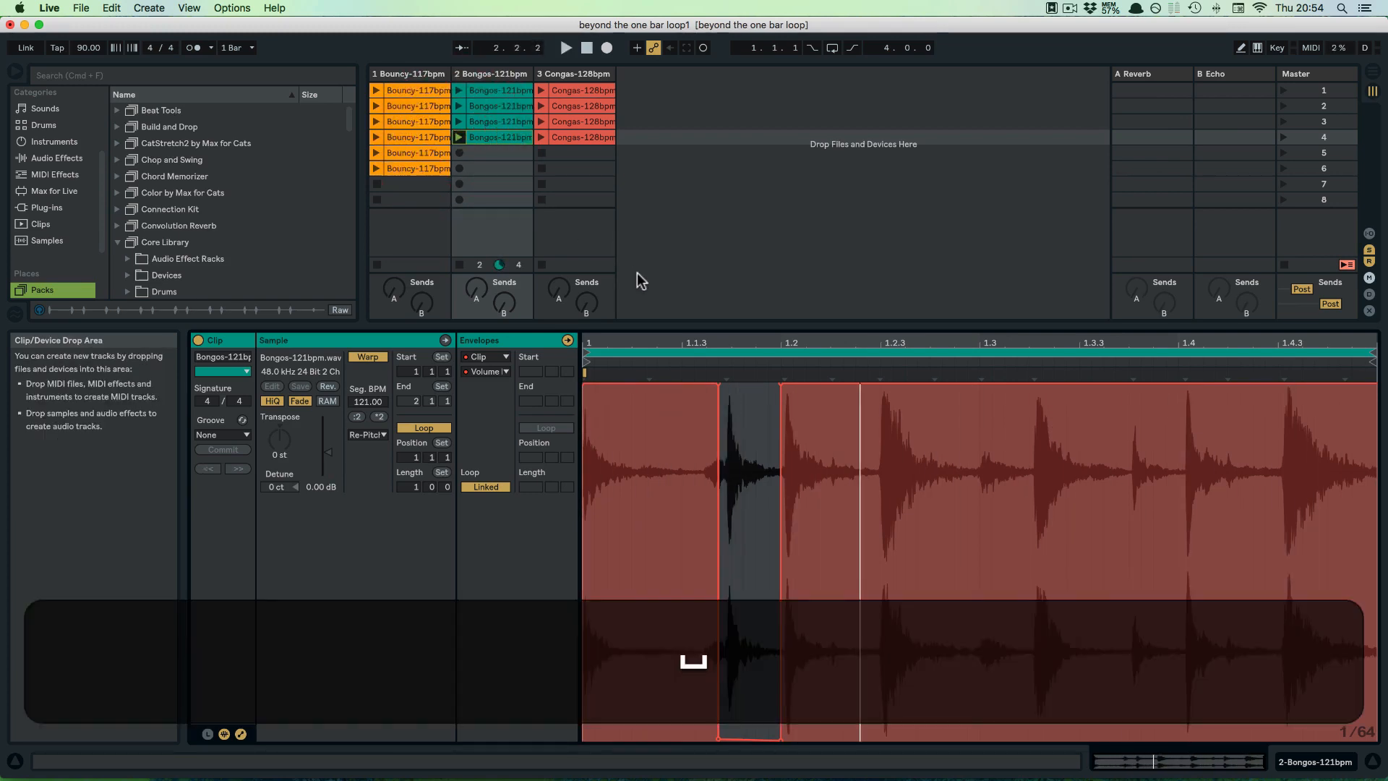
- Move the start of the dip before beat 1.2 earlier to just after 1.1.3, covering the hit's lead-in, and audition the clip
left_click_drag(716, 383, 693, 384)
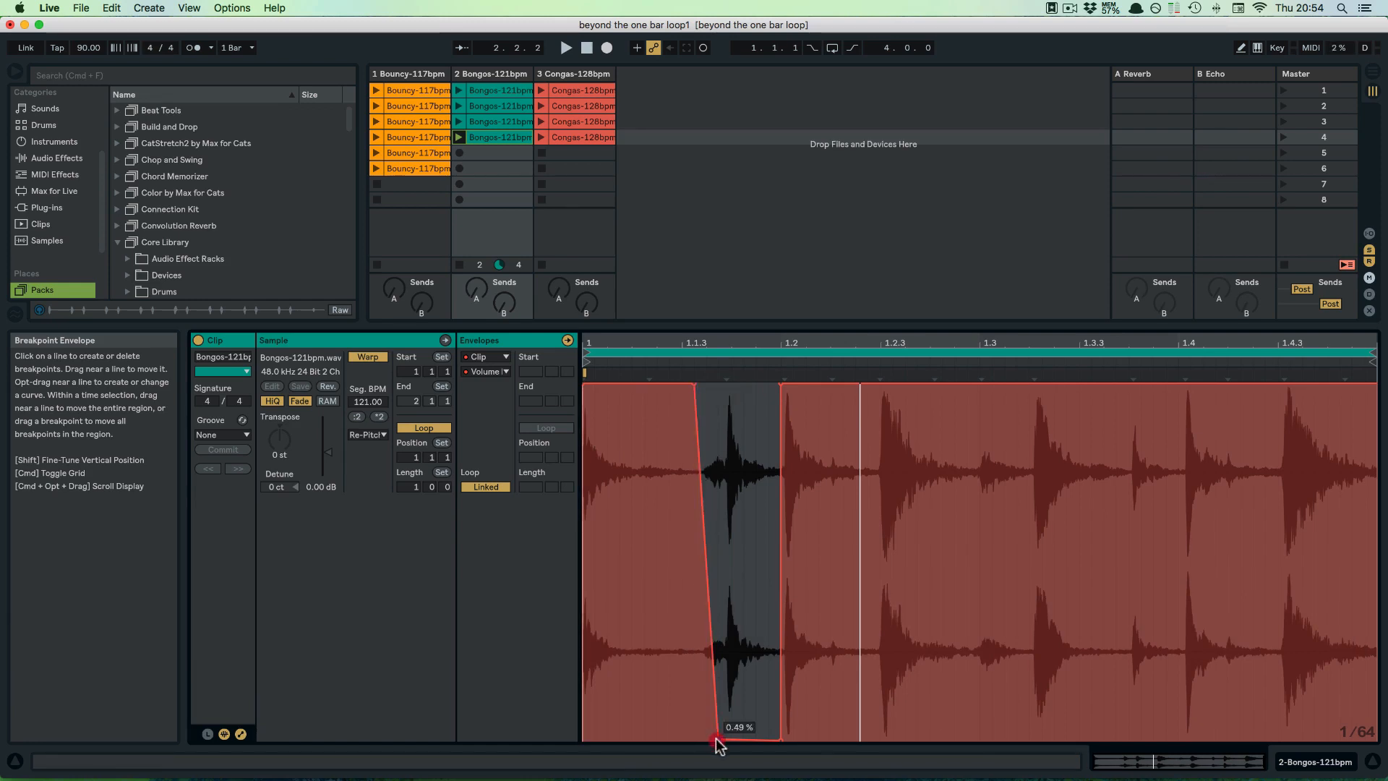
left_click_drag(717, 740, 694, 739)
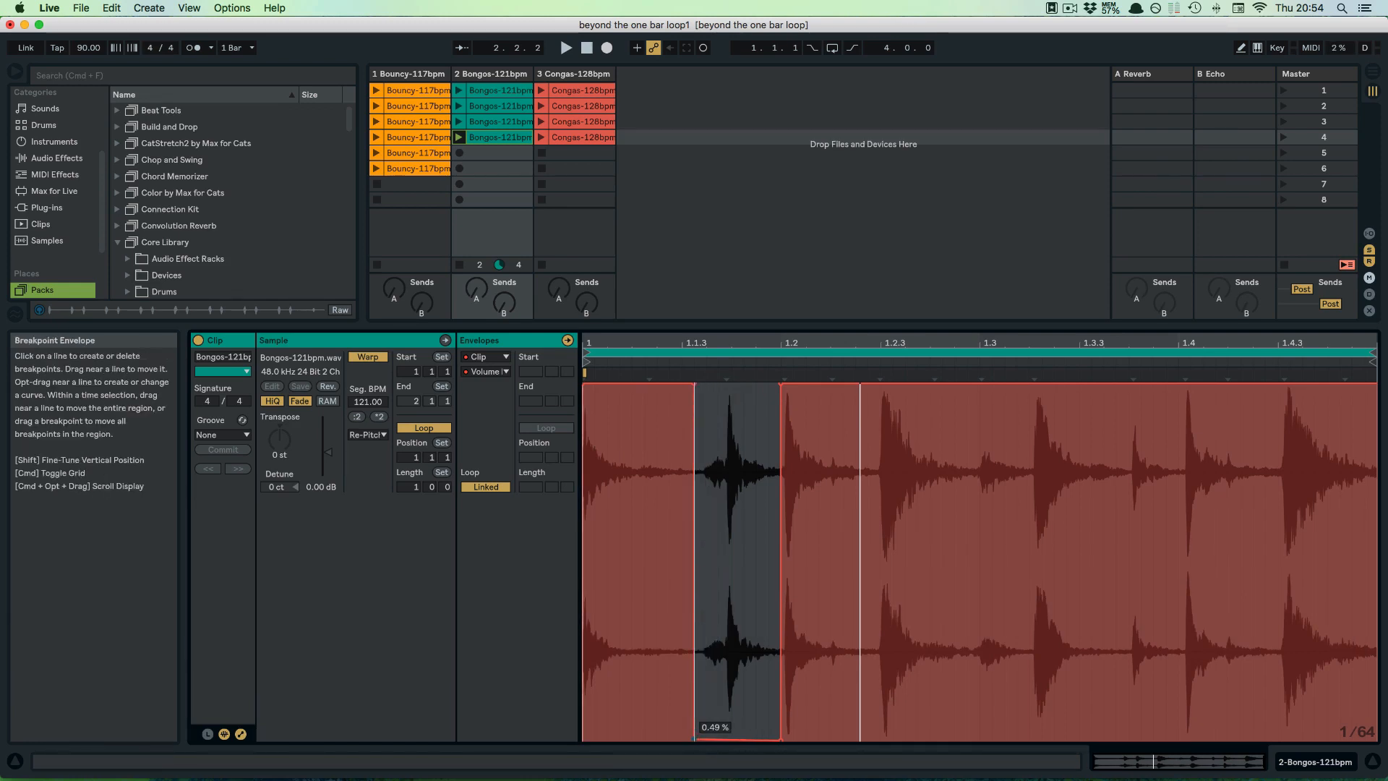
left_click(459, 135)
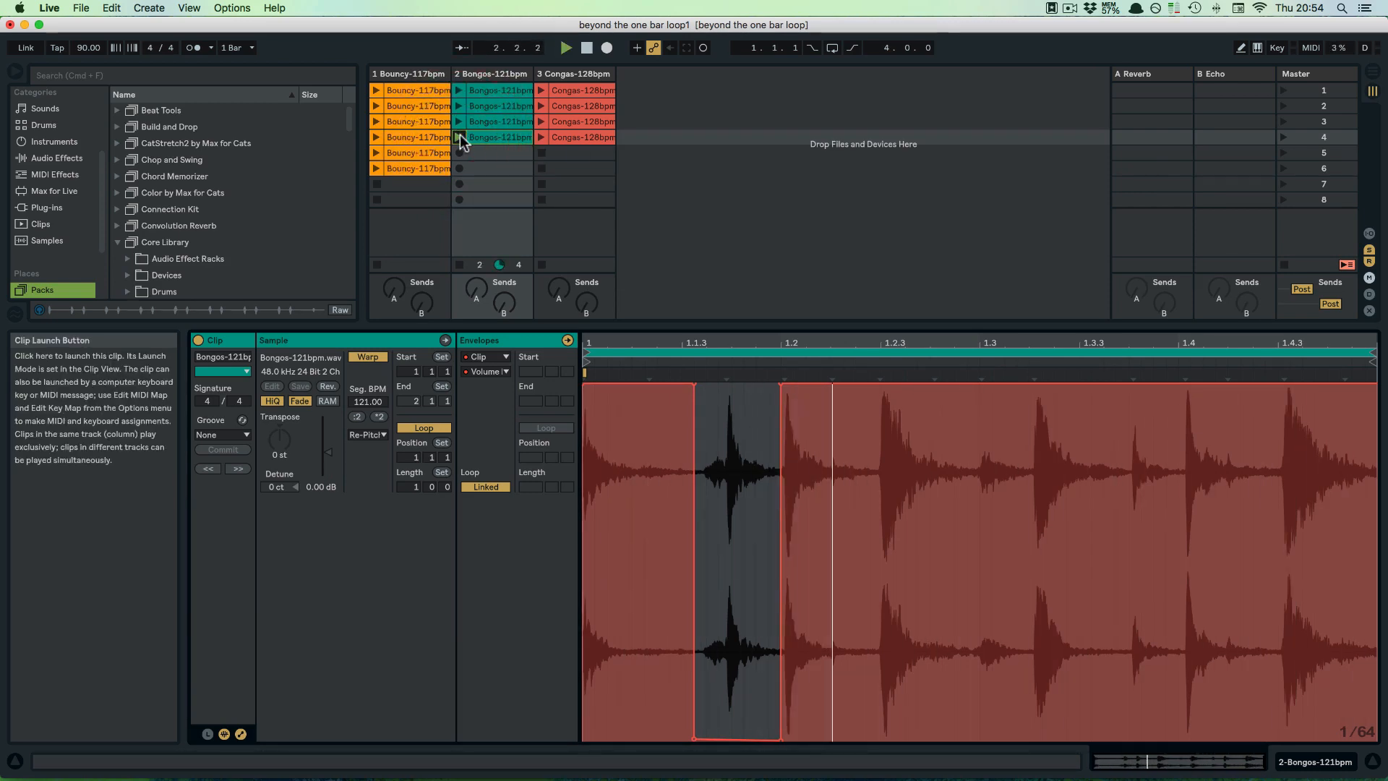
key("space")
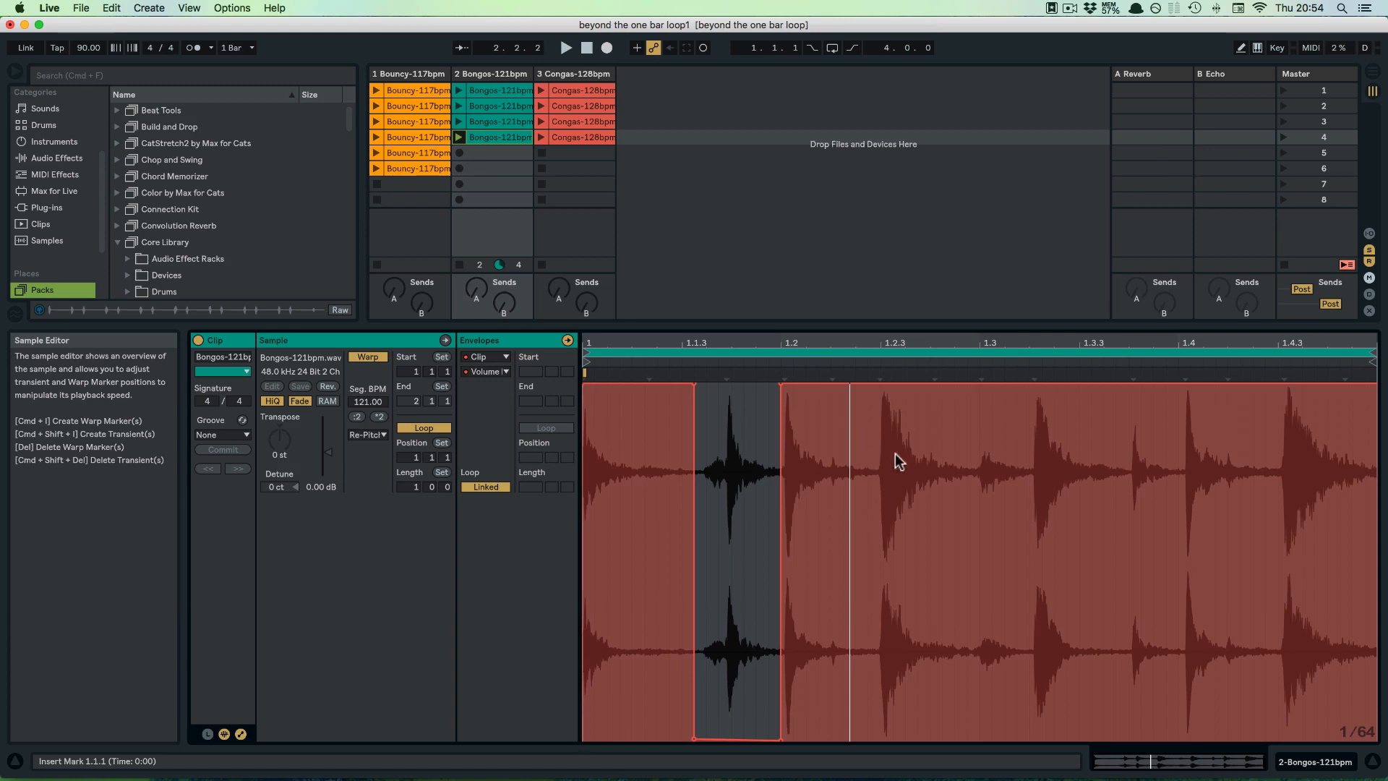
- Mute the quiet hit at beat 1.3 by adding a steep volume envelope dip to 0%, and audition the clip
left_click(979, 384)
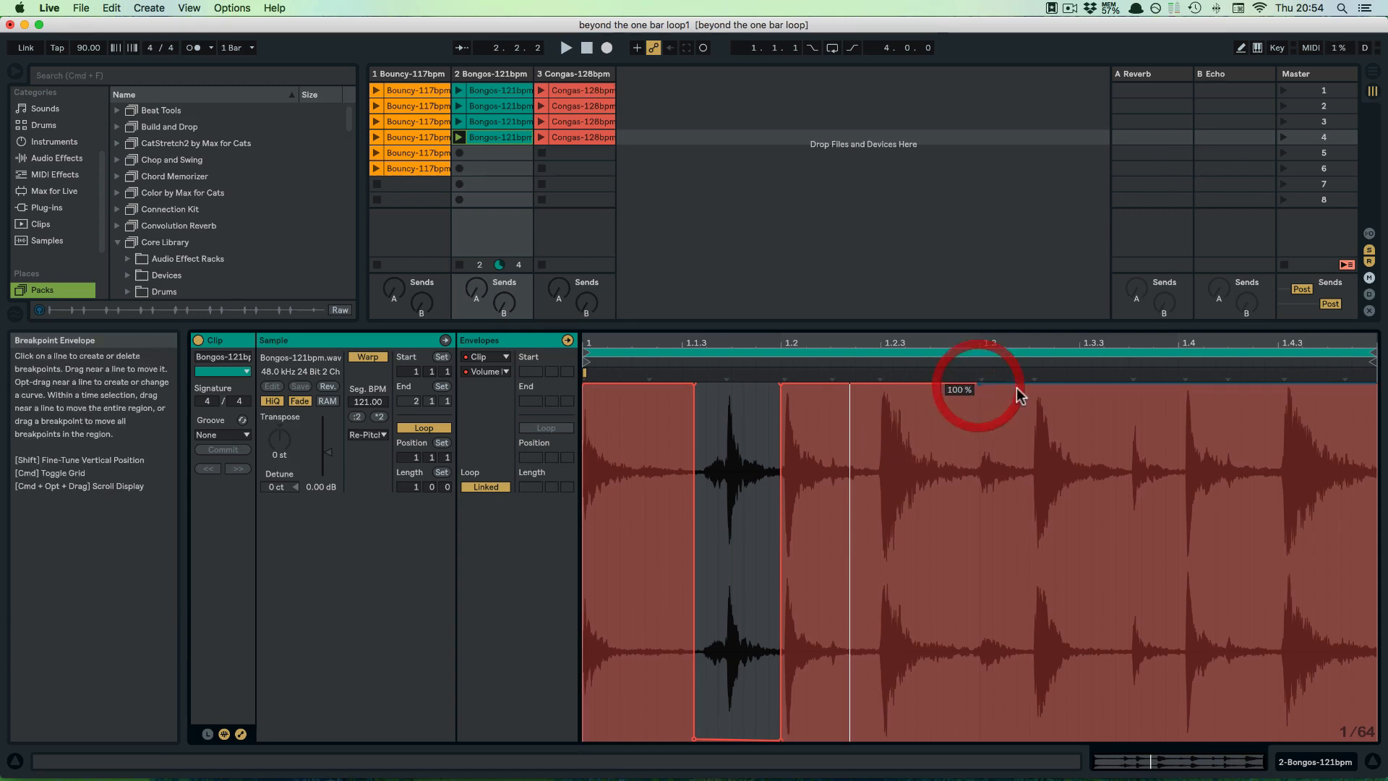
left_click(1030, 384)
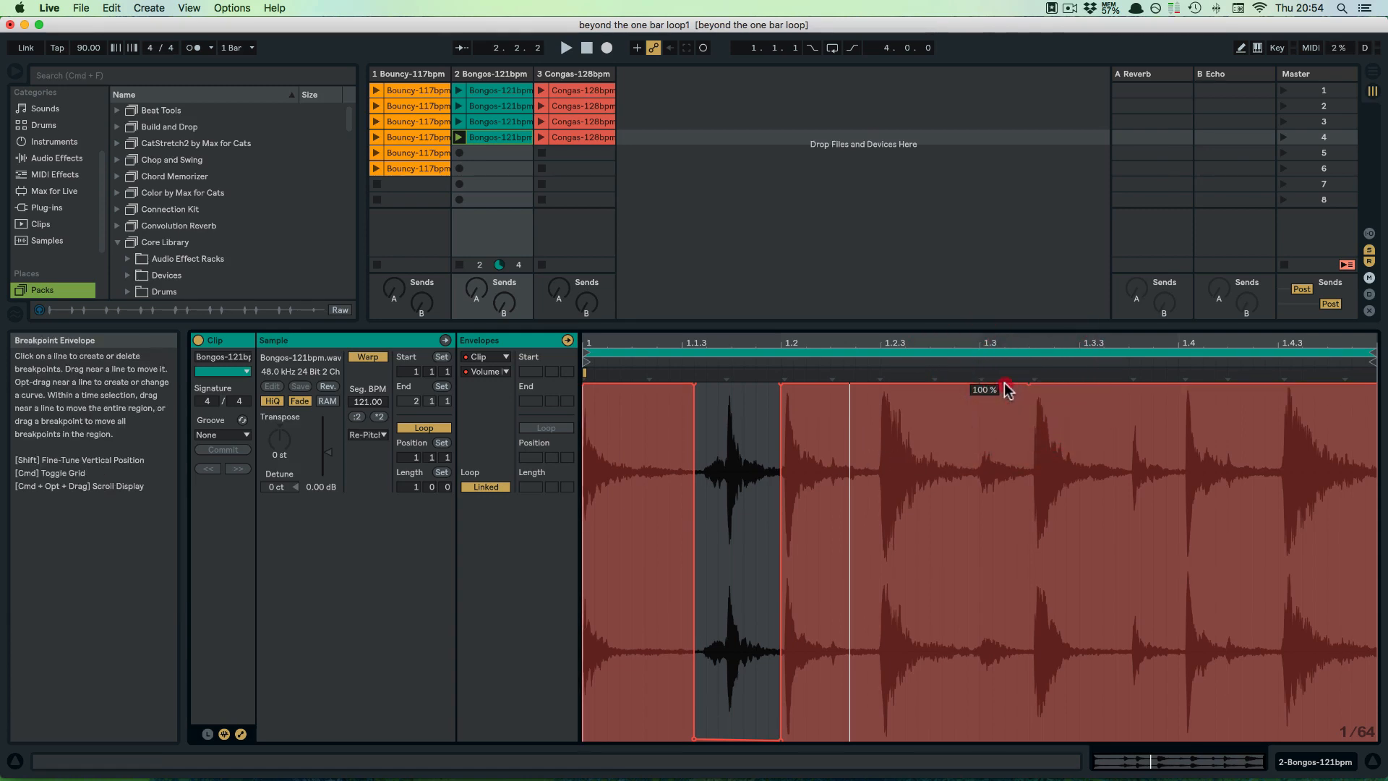
left_click_drag(978, 384, 979, 737)
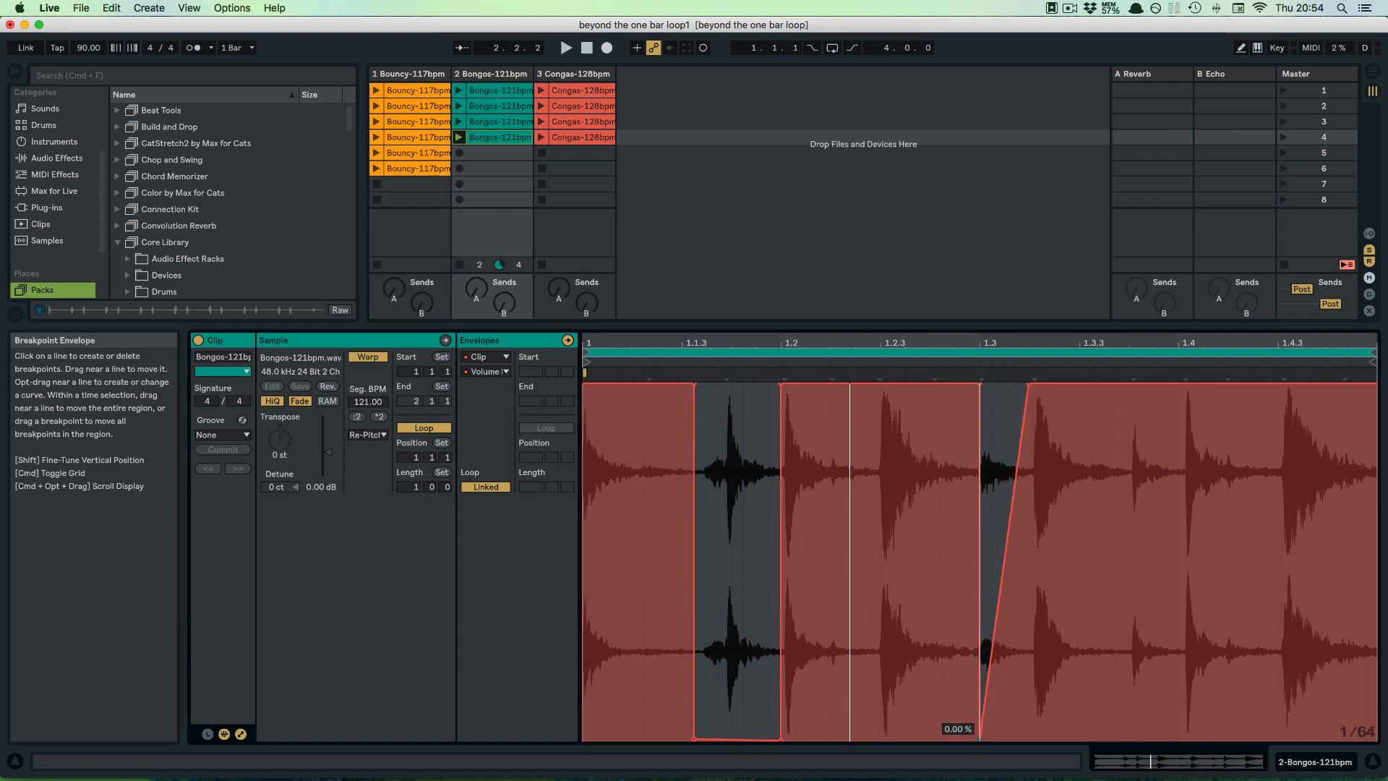
left_click_drag(1010, 516, 1016, 738)
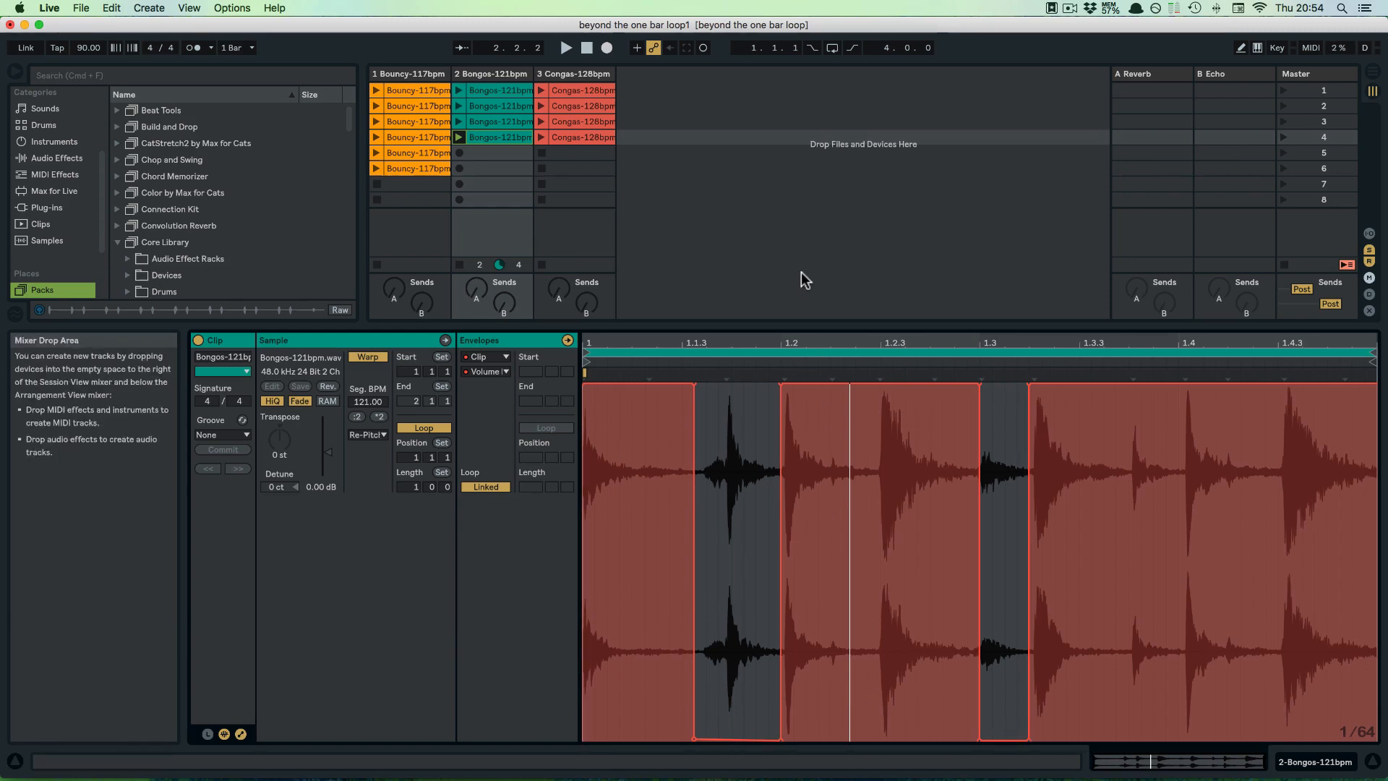
left_click(458, 137)
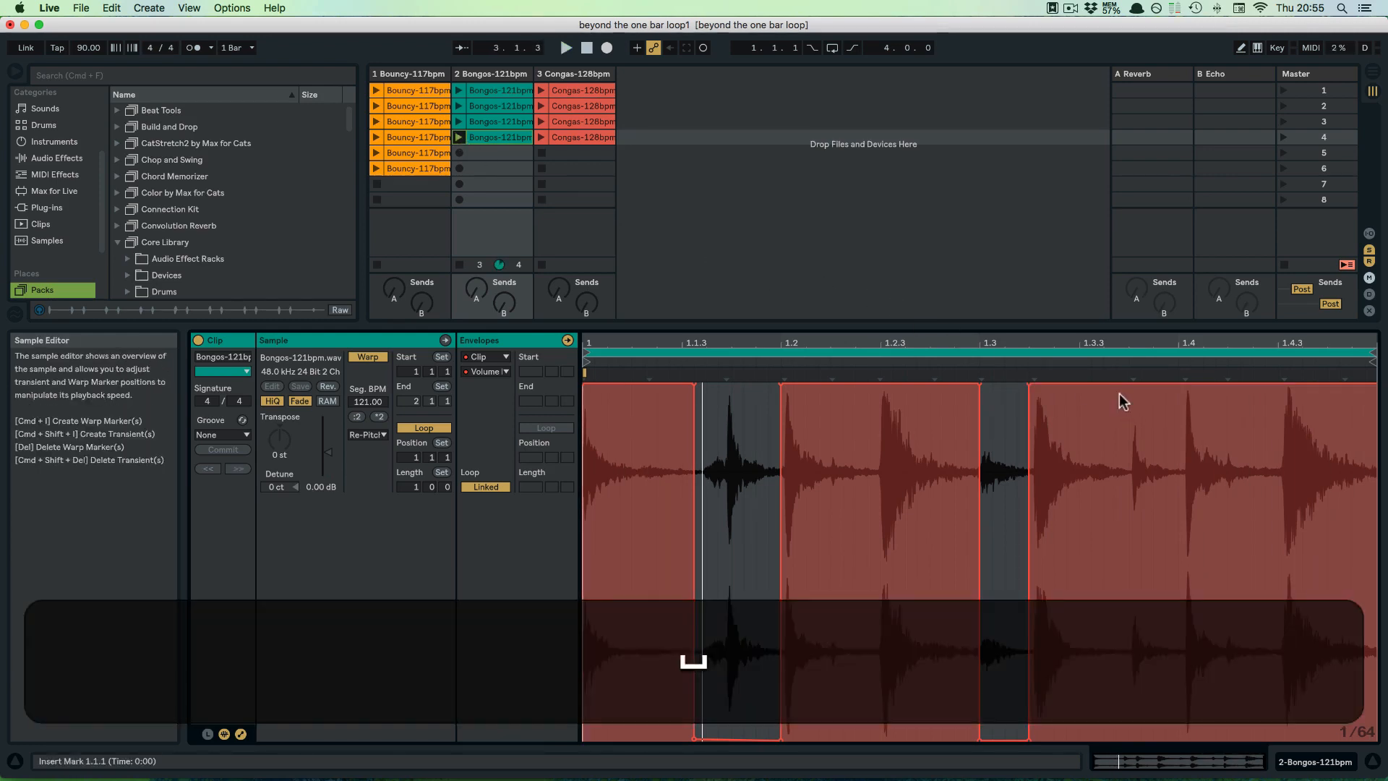
- Mute the short hit between 1.3.3 and 1.4 by adding a steep volume envelope dip to 0%
left_click(1126, 384)
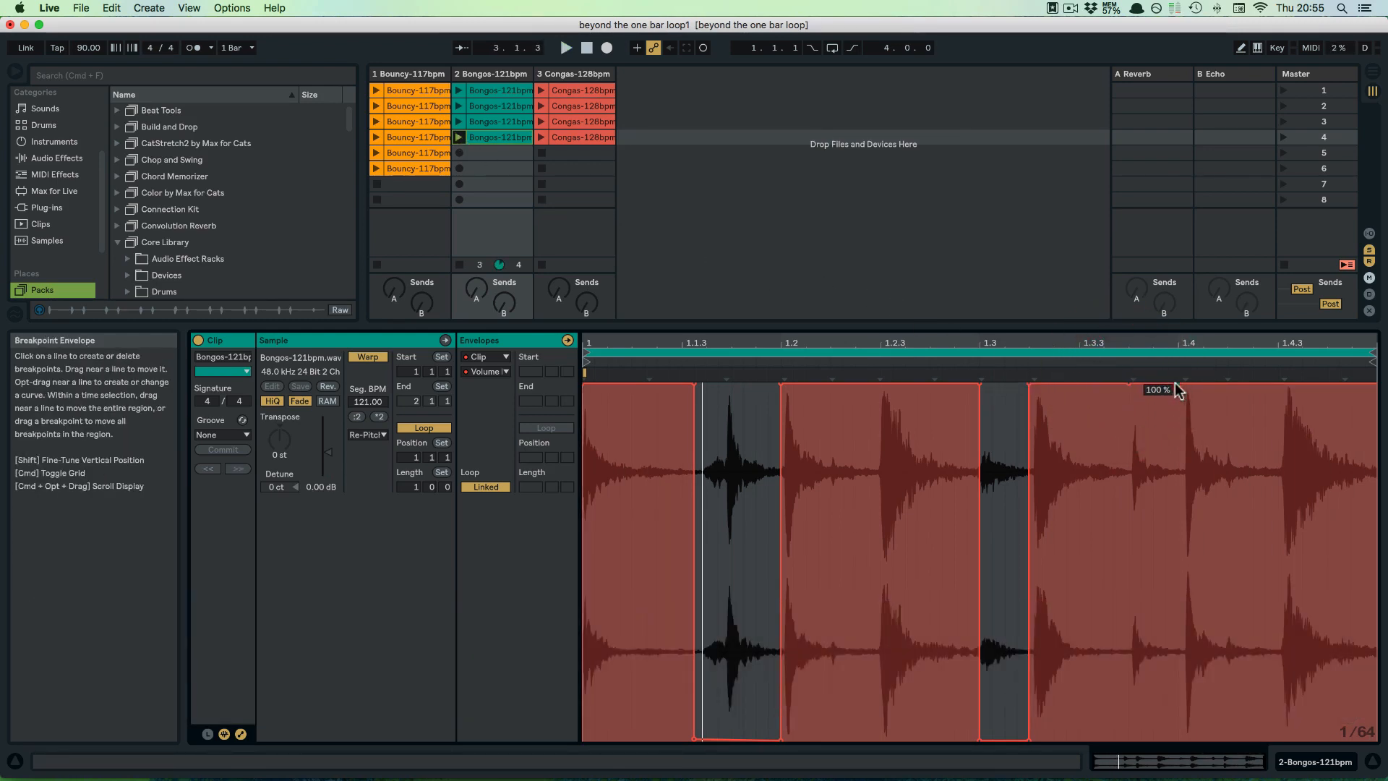
left_click_drag(1129, 385, 1129, 737)
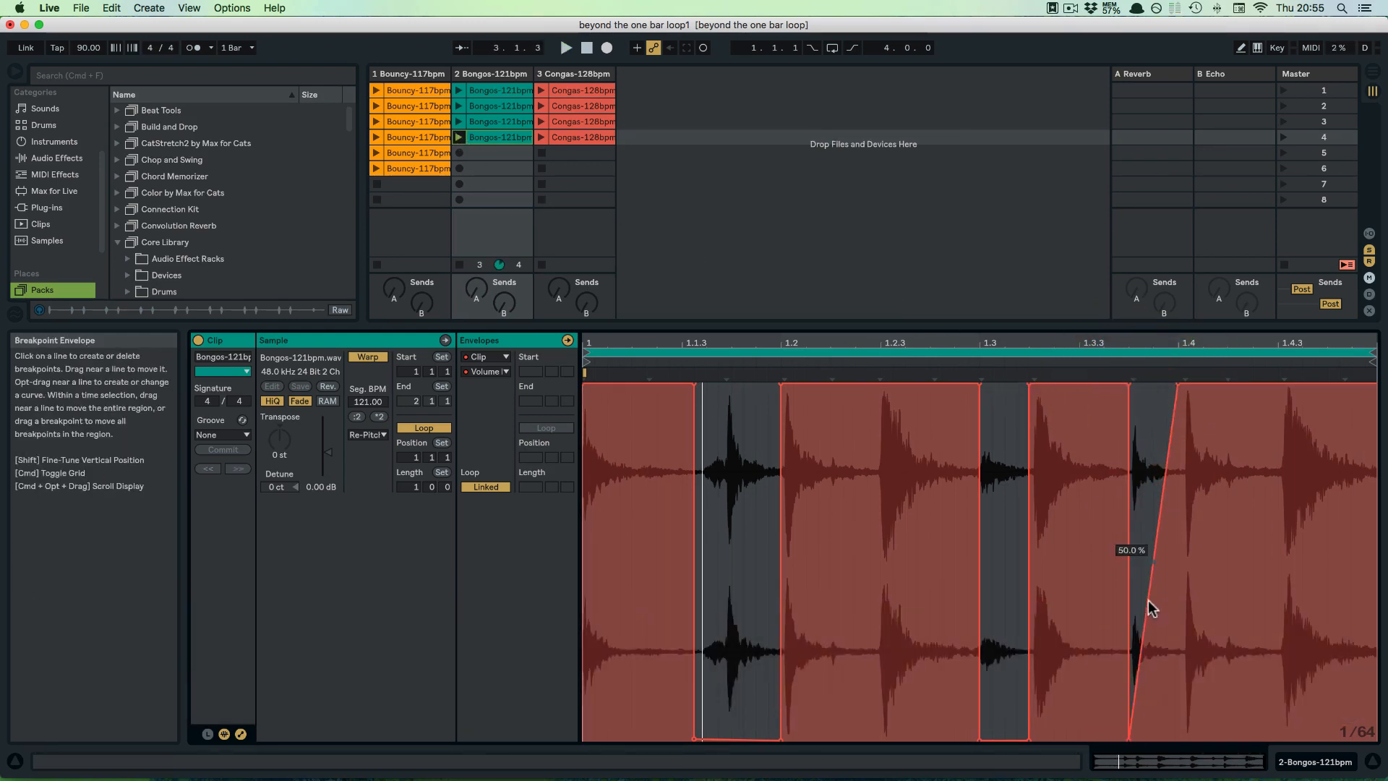
left_click_drag(1149, 604, 1165, 740)
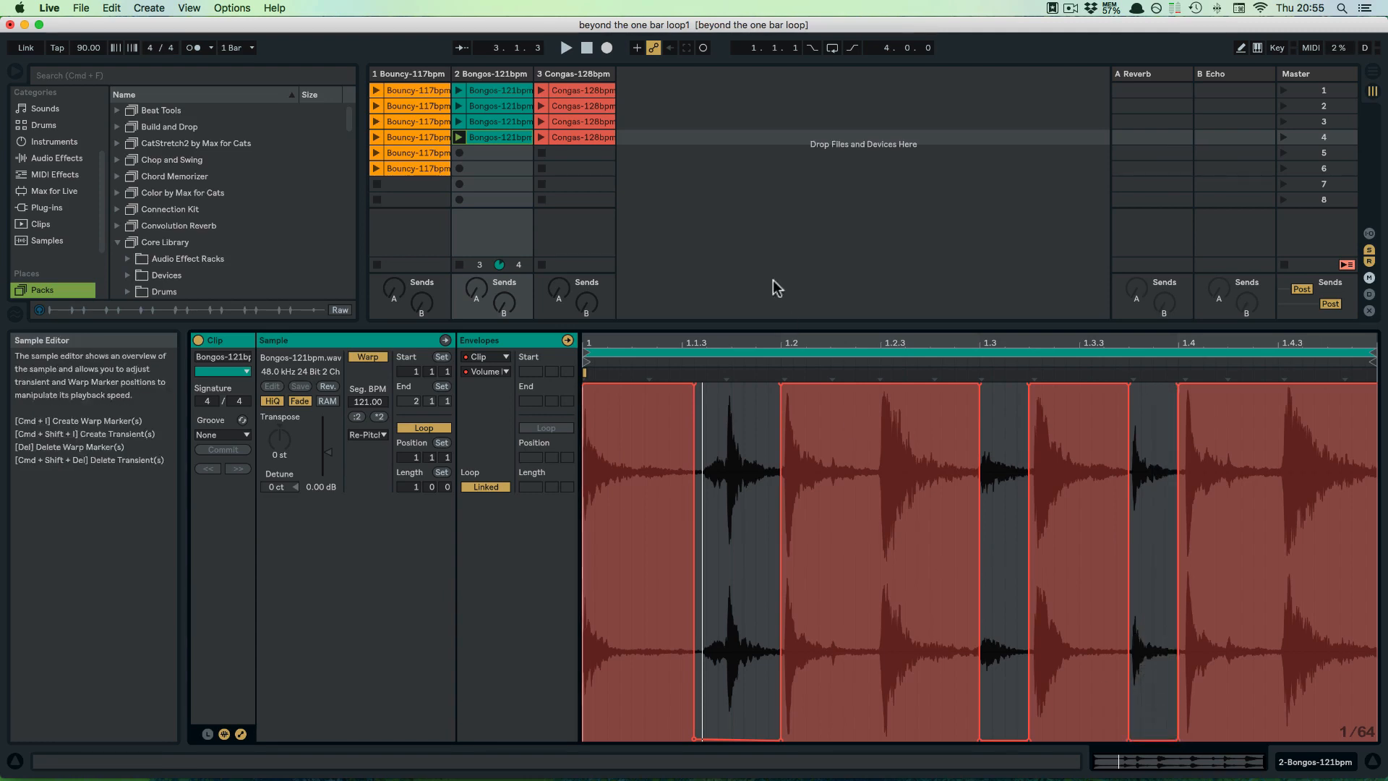
- Audition the edited Bongos clip alone and together with the sixth Bouncy-117bpm clip, and stop playback
key("space")
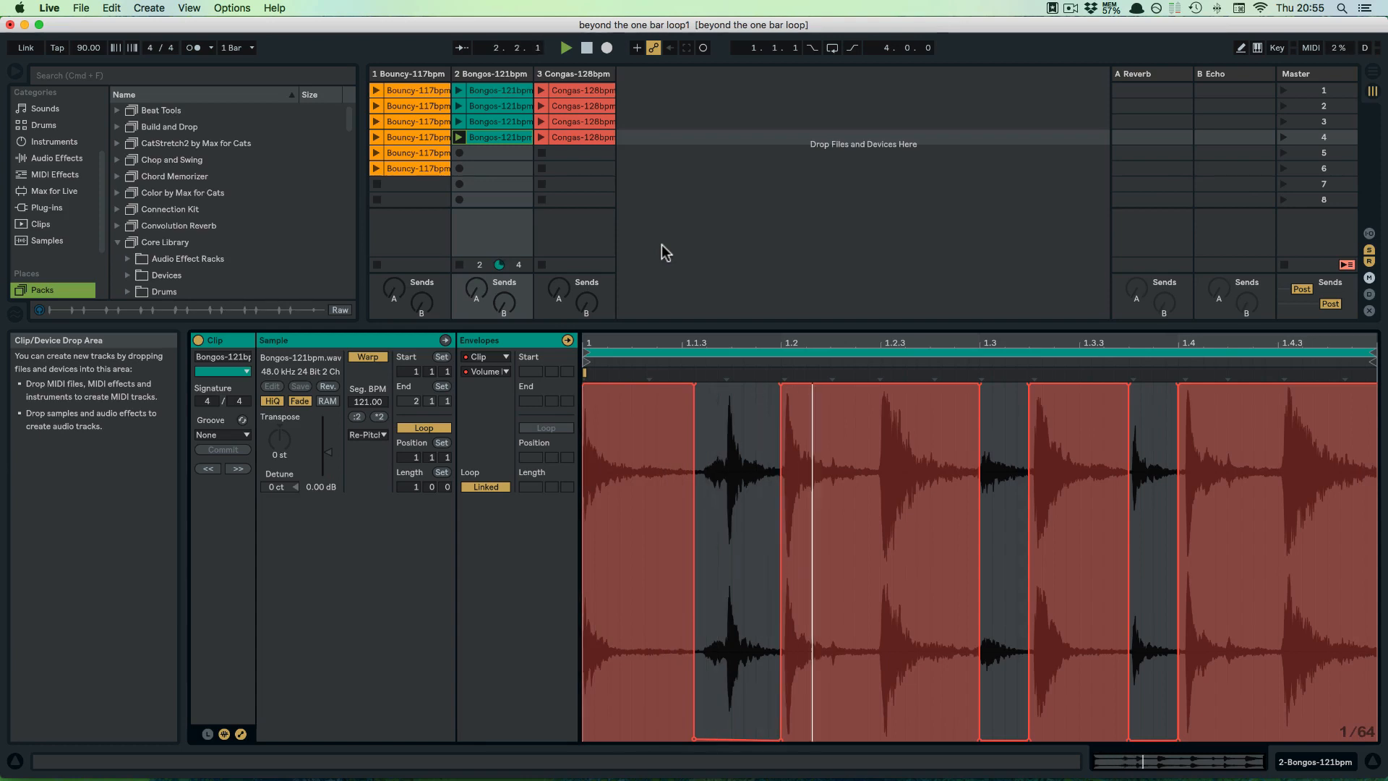
key("space")
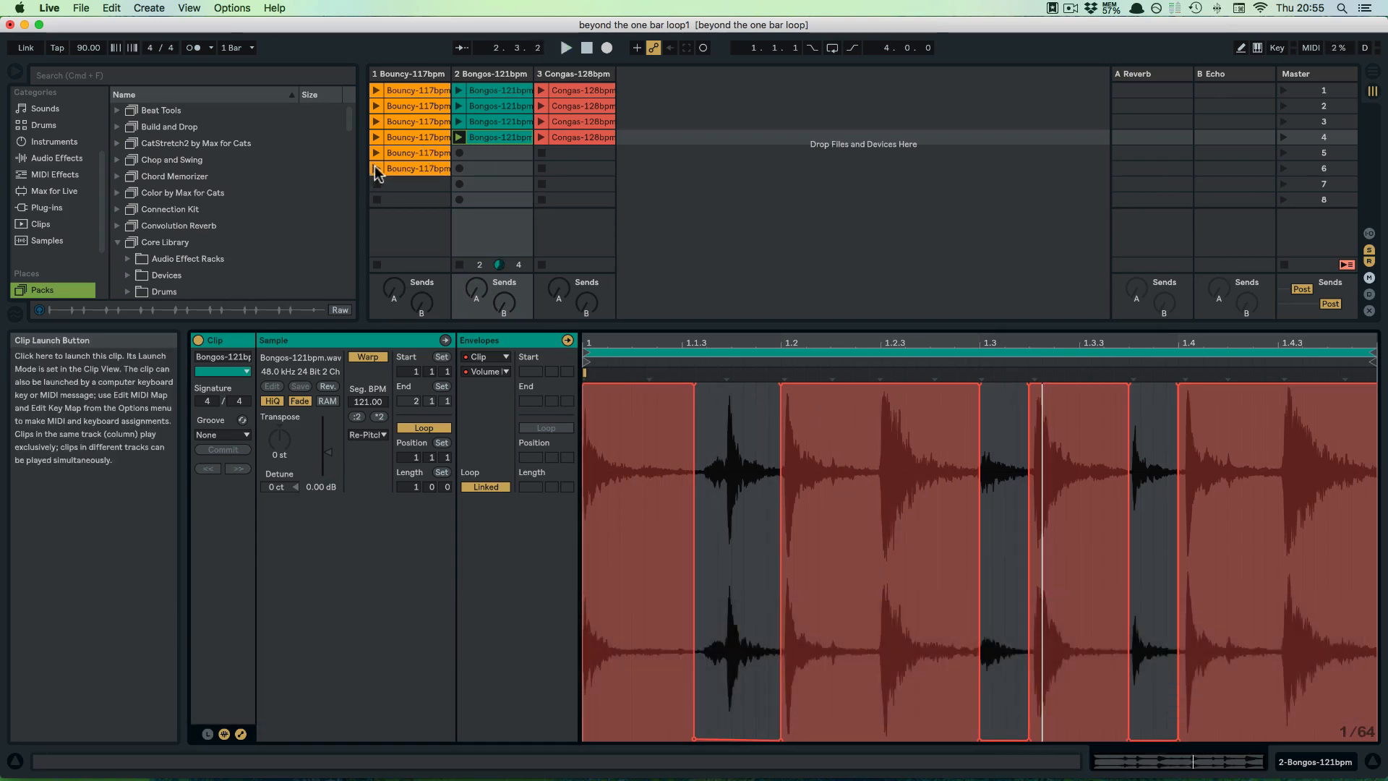
left_click(374, 167)
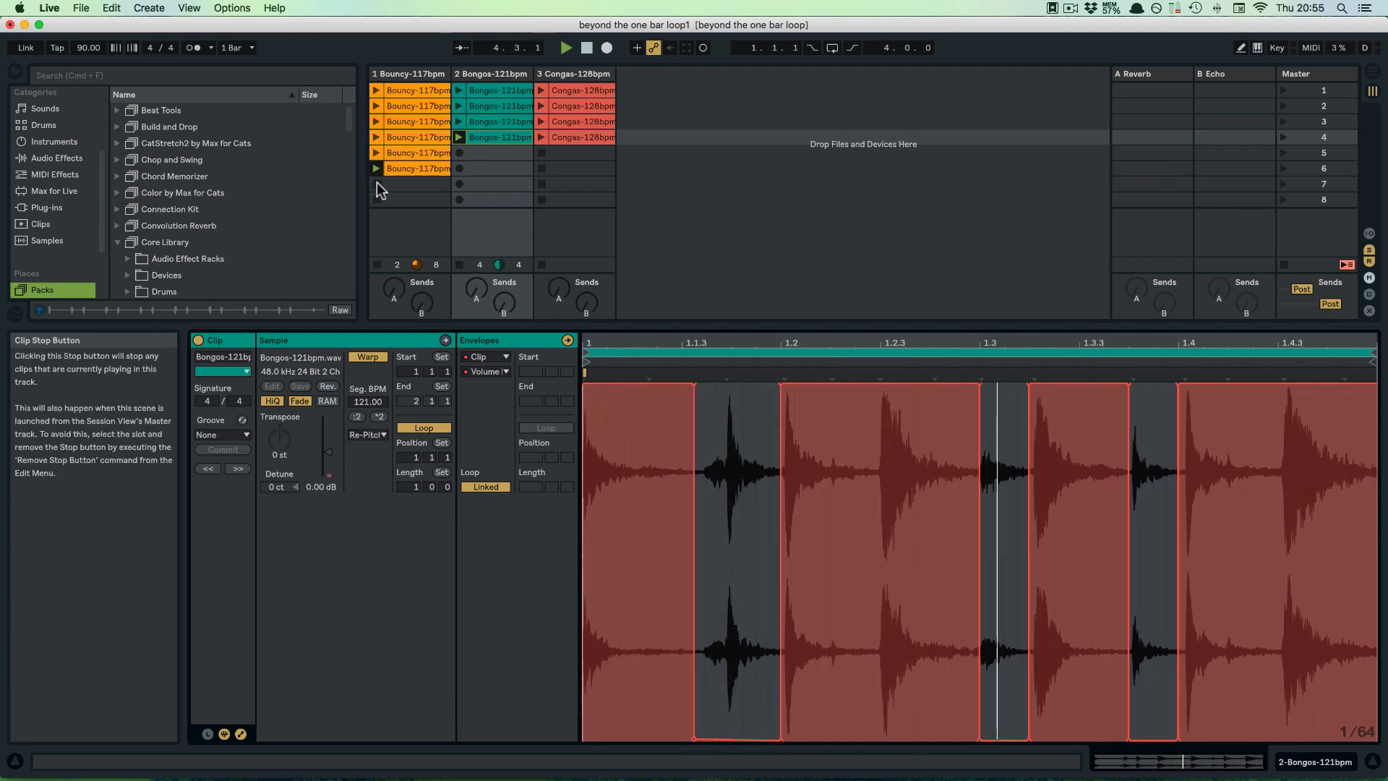
left_click(376, 184)
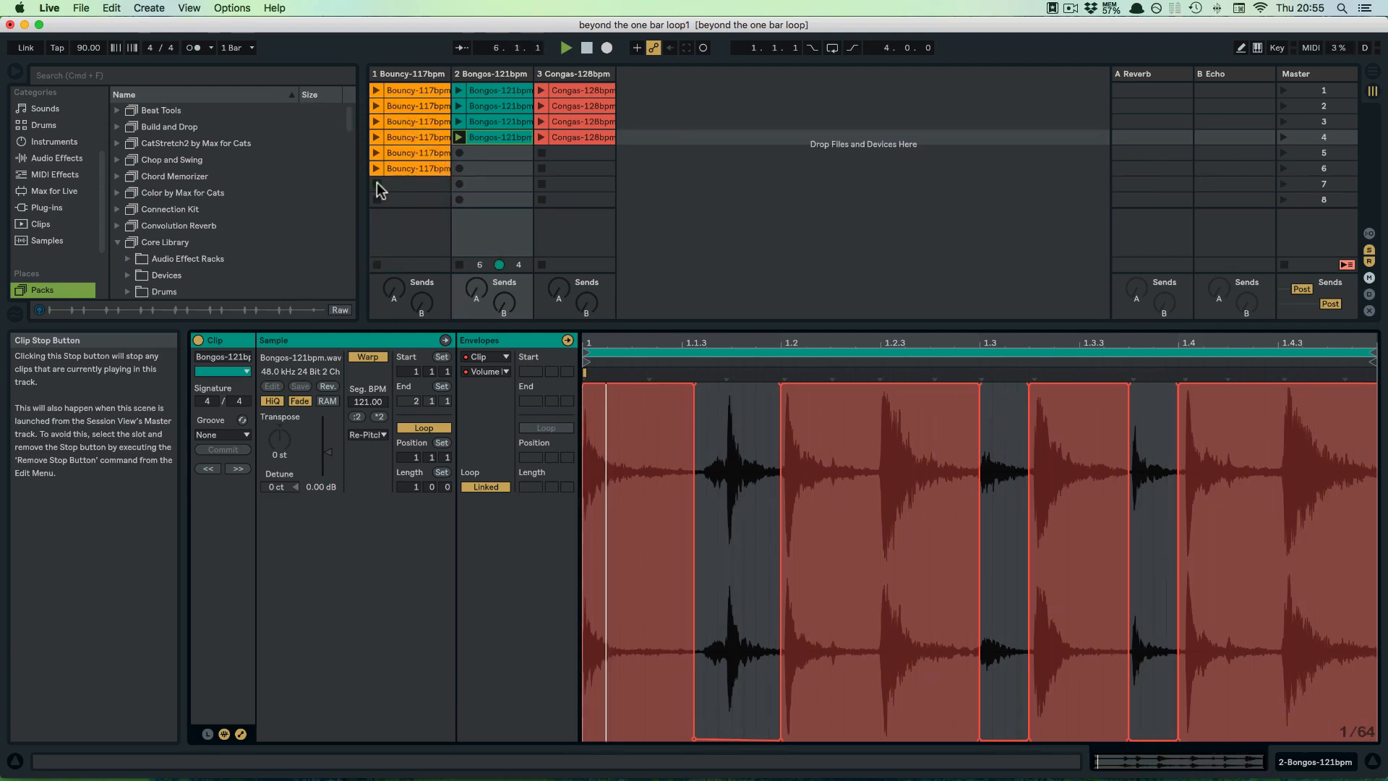
key("space")
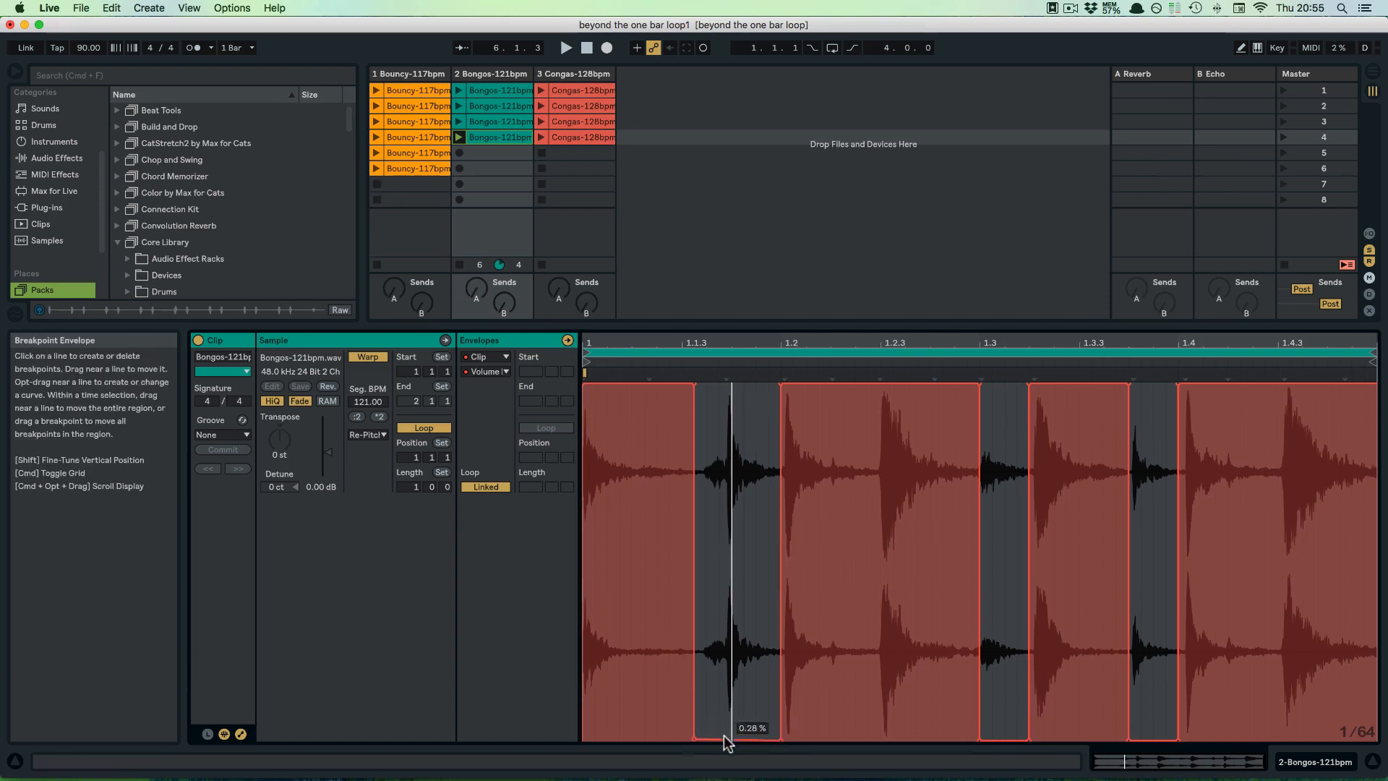
- Raise the floor of the dip before beat 1.2 to about 50.7% and audition the clip against the original Bongos clip
left_click_drag(719, 737, 719, 559)
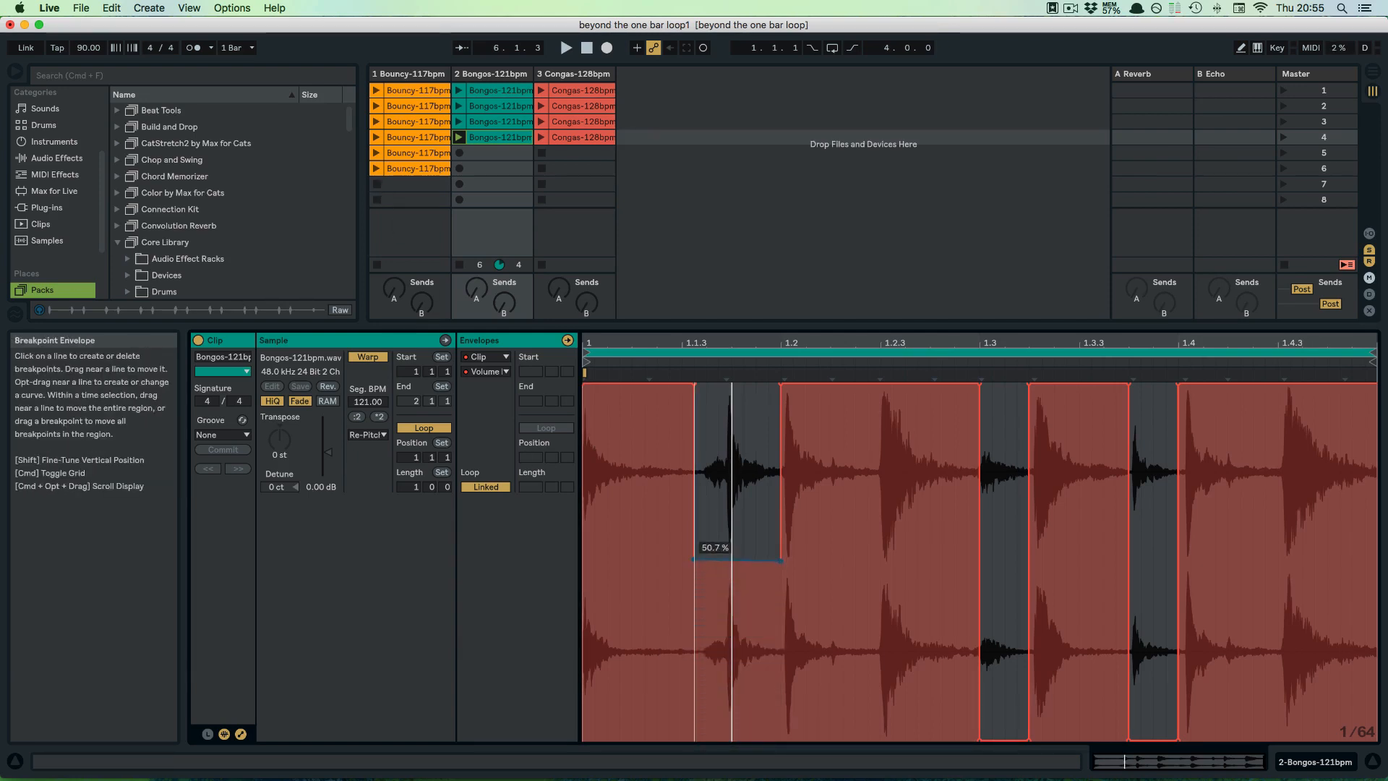
left_click(459, 137)
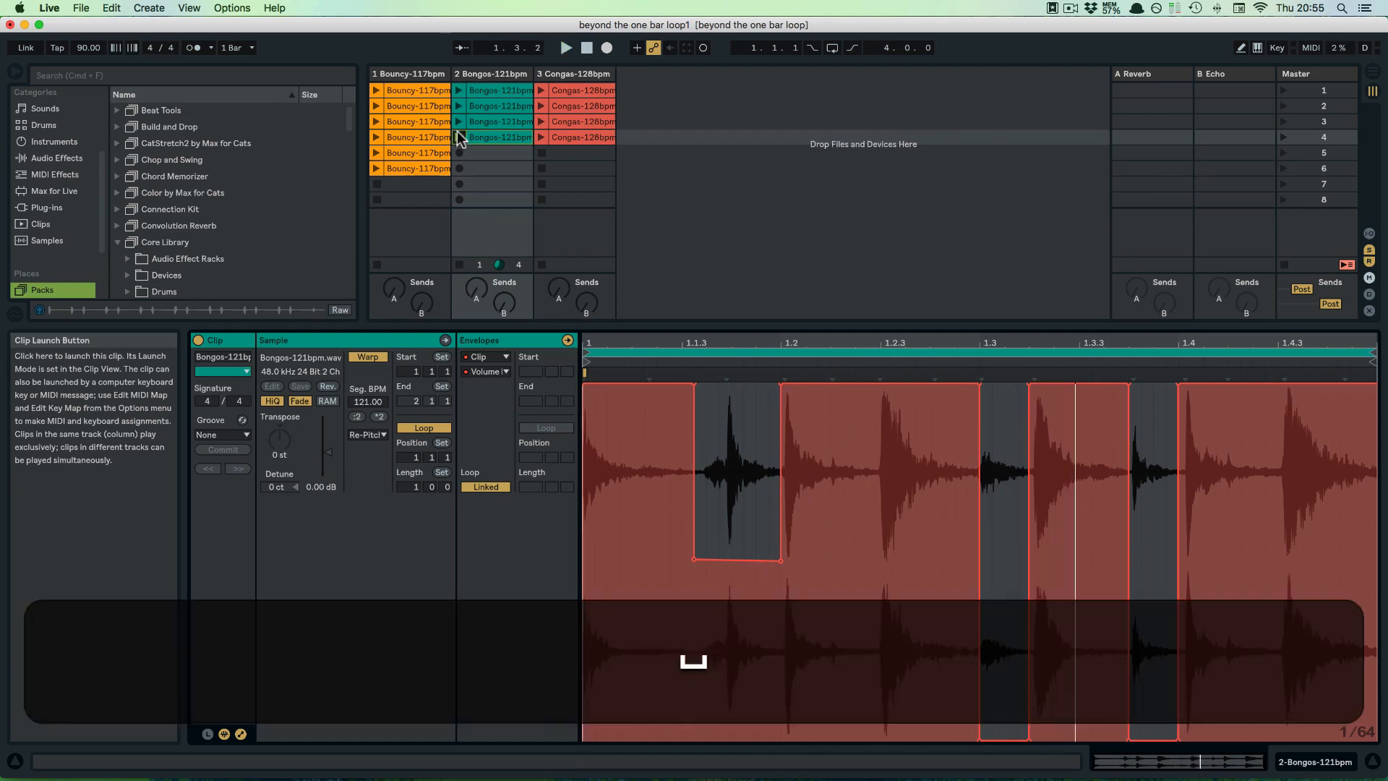
left_click(460, 91)
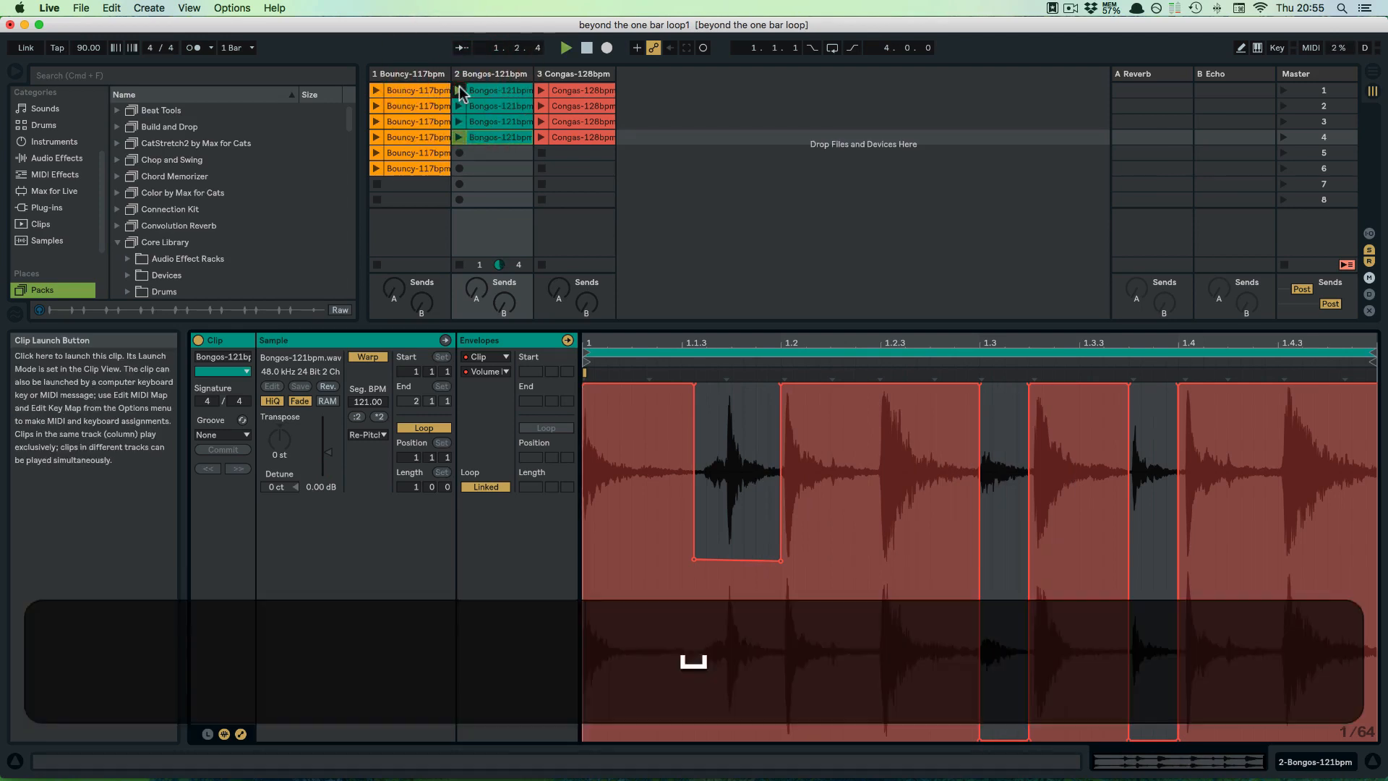
left_click(458, 137)
key("space")
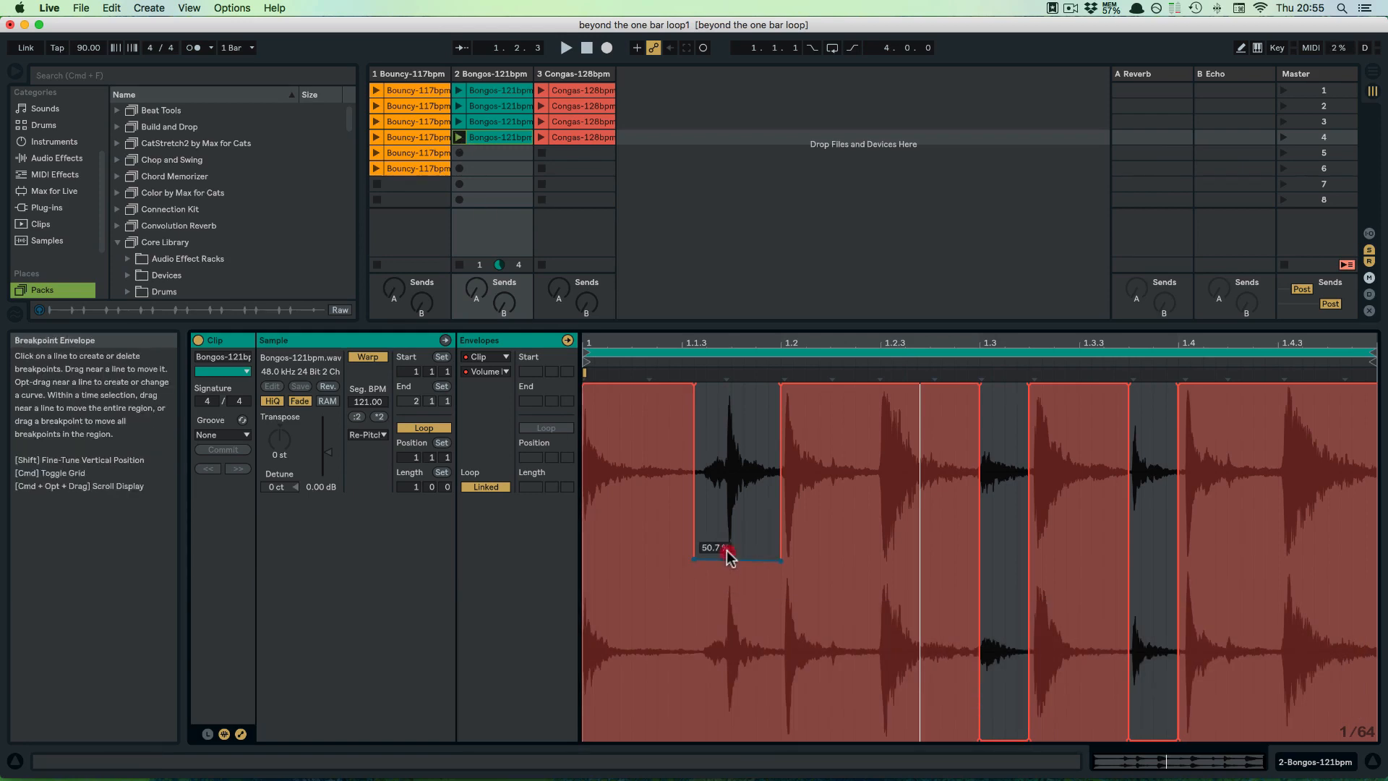
- Lower the floor of the volume dip before beat 1.2 to 0%
left_click_drag(726, 551, 726, 739)
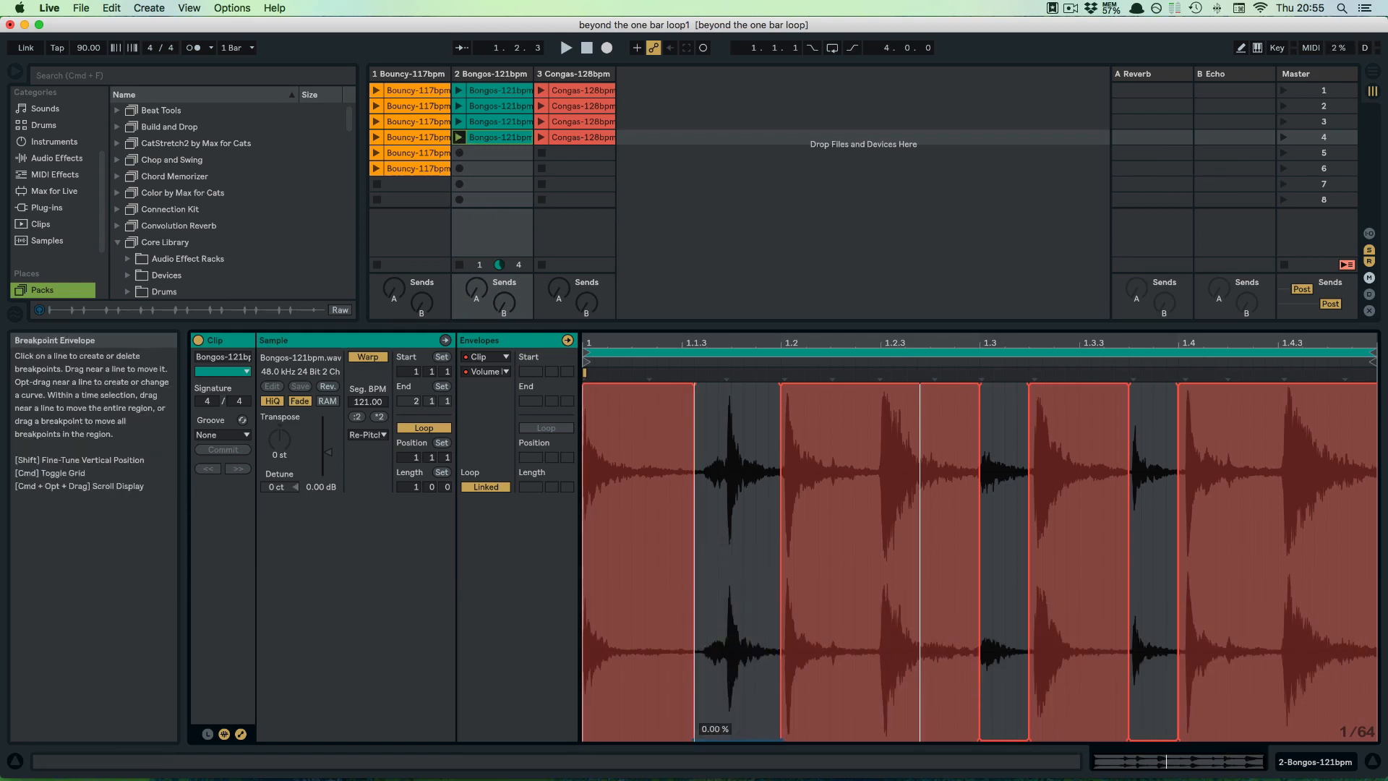
- Display the fourth Bongos clip's Transposition Modulation envelope for editing
left_click(489, 370)
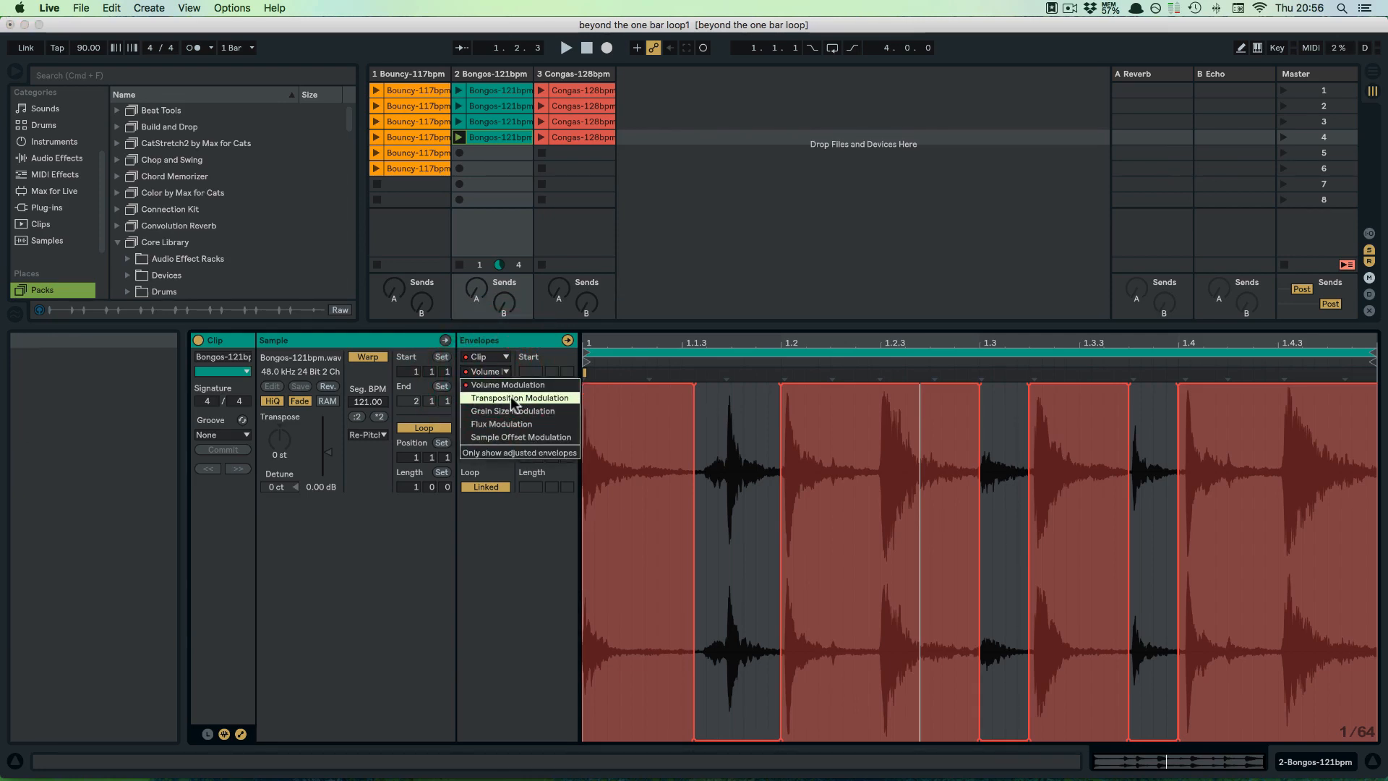
left_click(510, 397)
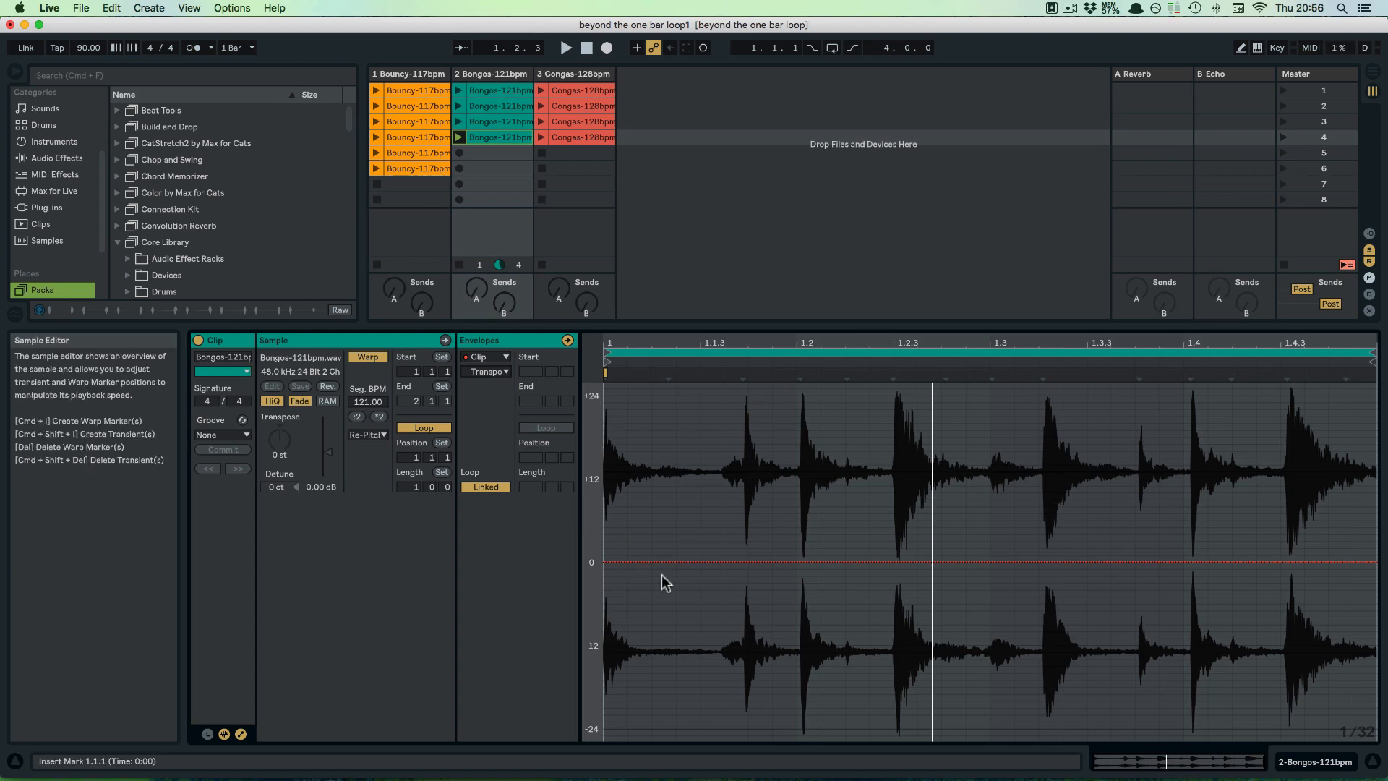
left_click(604, 562)
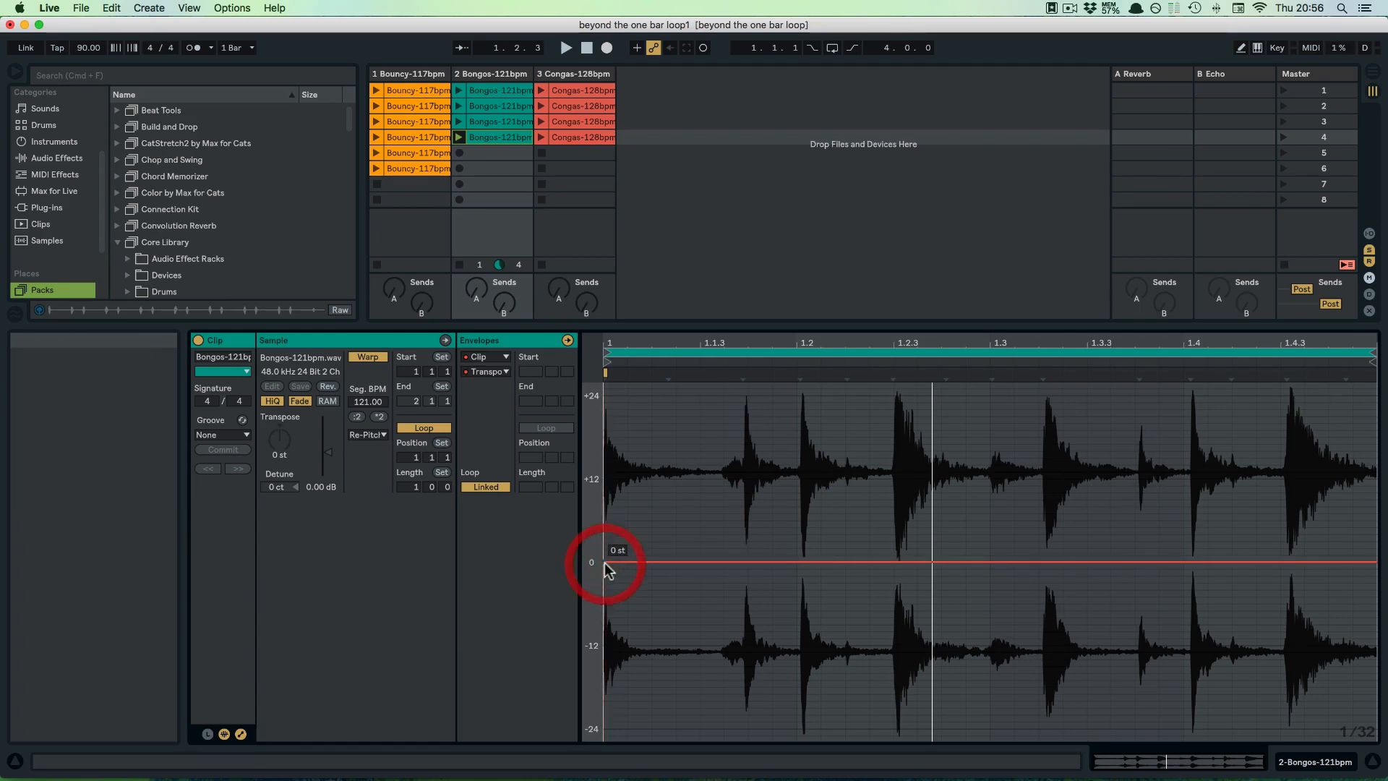
left_click(675, 562)
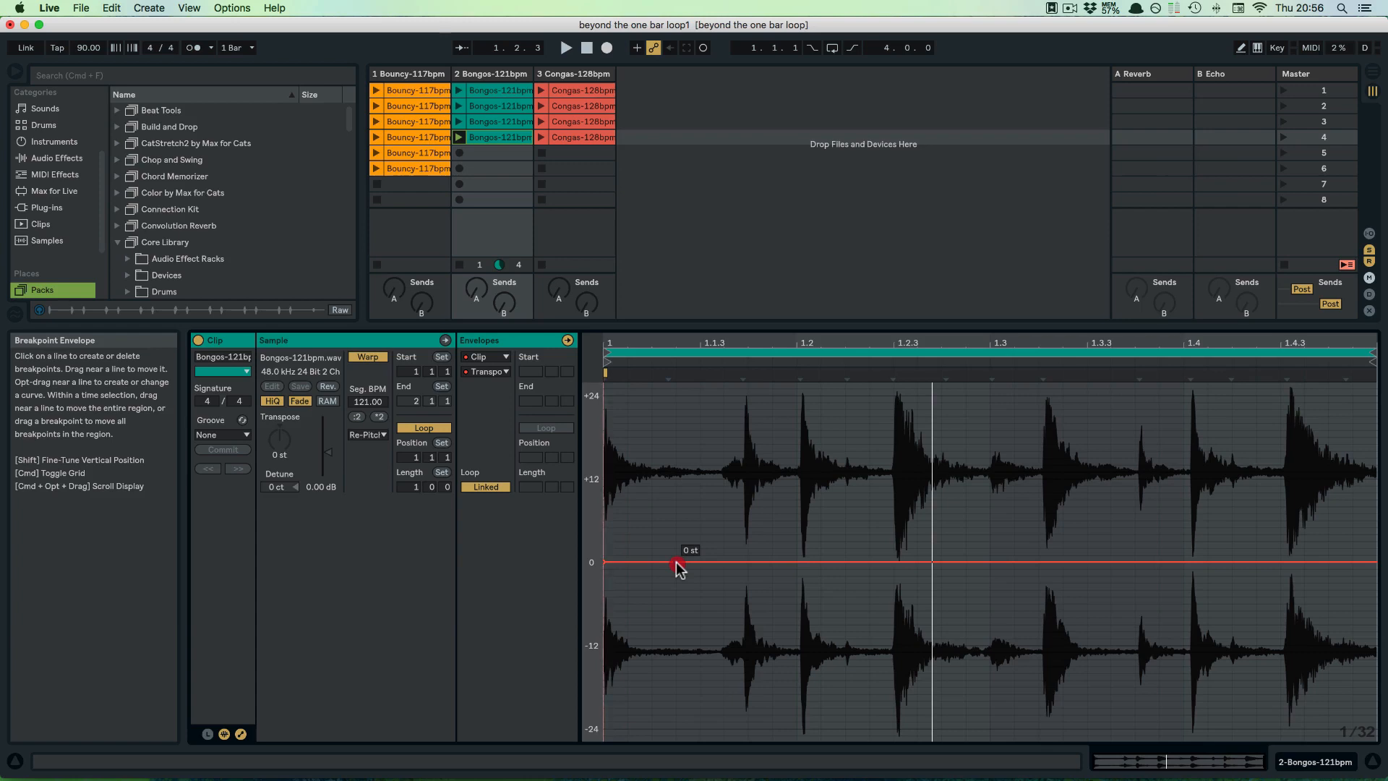
- Raise the transposition envelope to +12 st over the hit just before beat 1.2 and audition the clip
left_click_drag(676, 562, 736, 489)
left_click(797, 562)
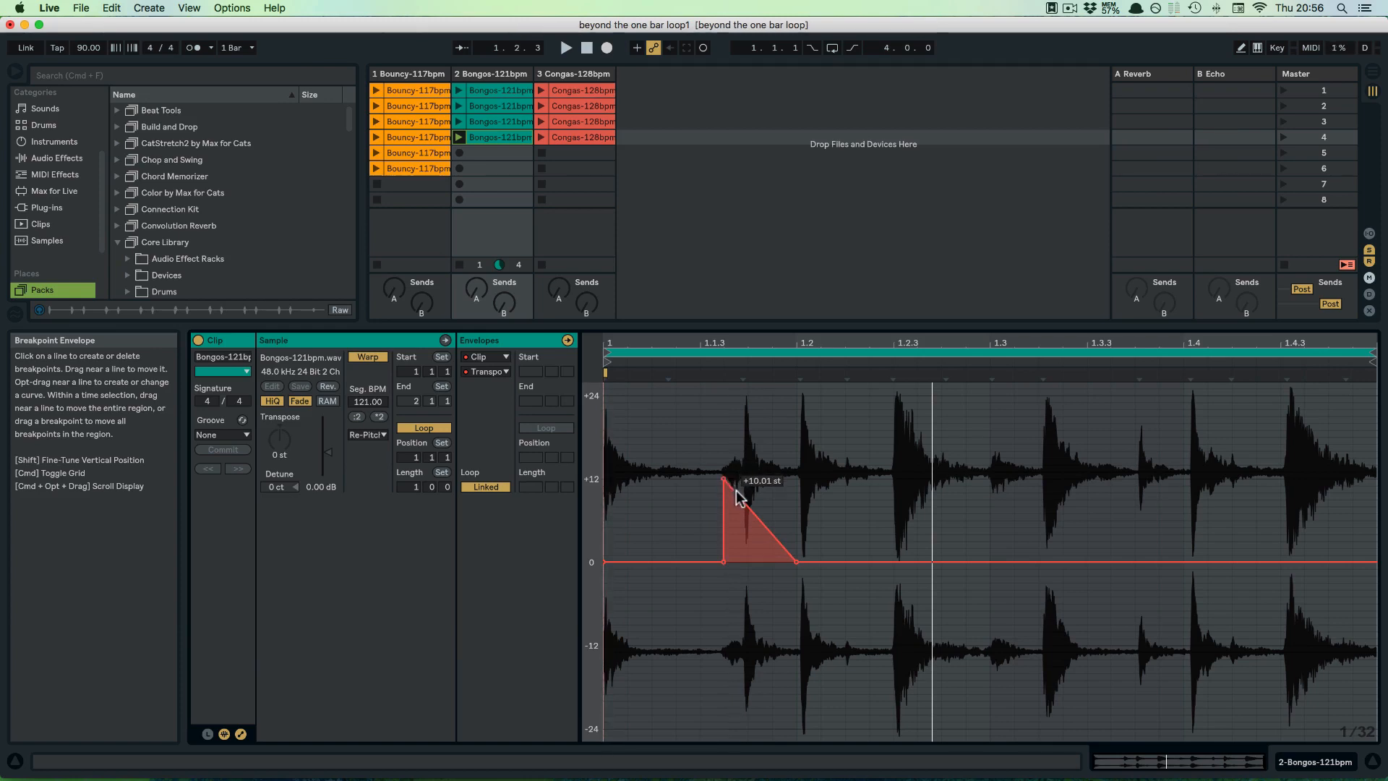
left_click_drag(796, 561, 796, 486)
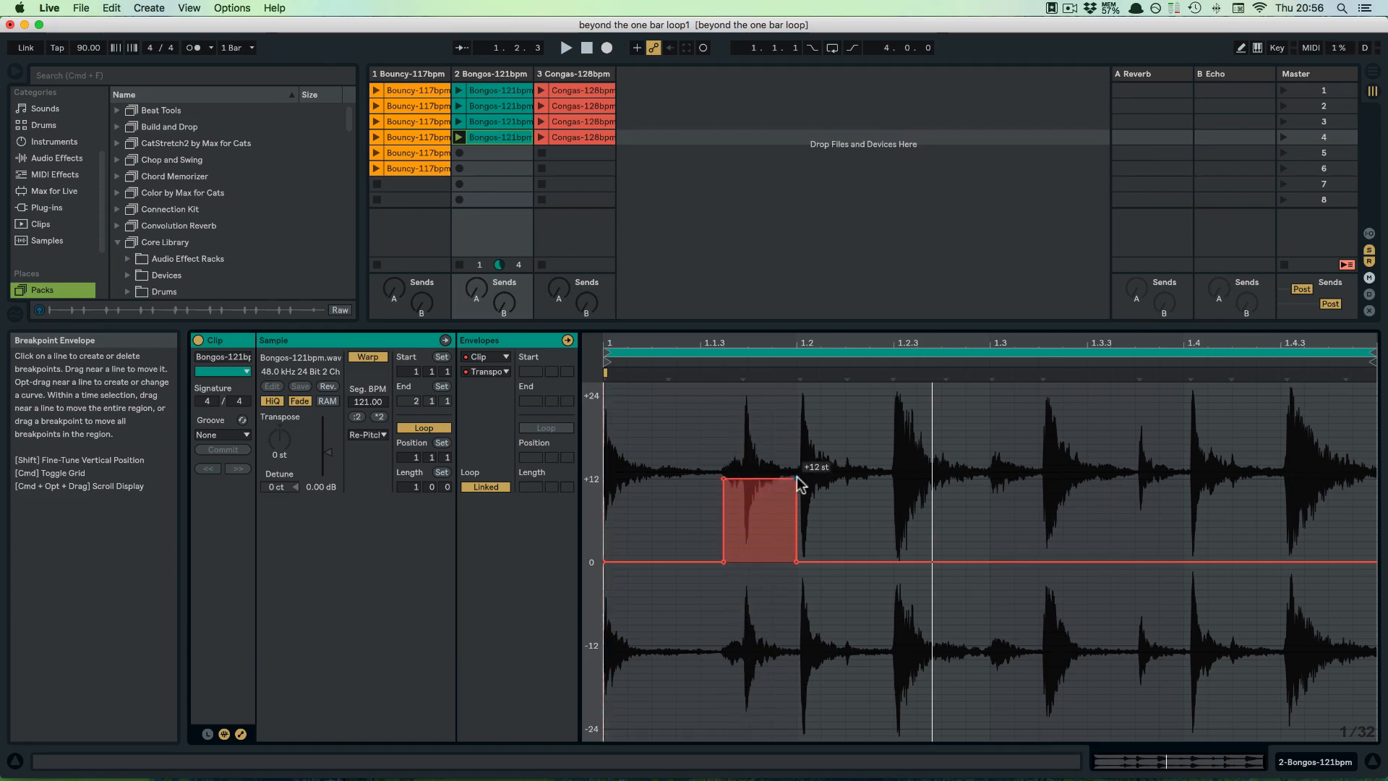
left_click(458, 138)
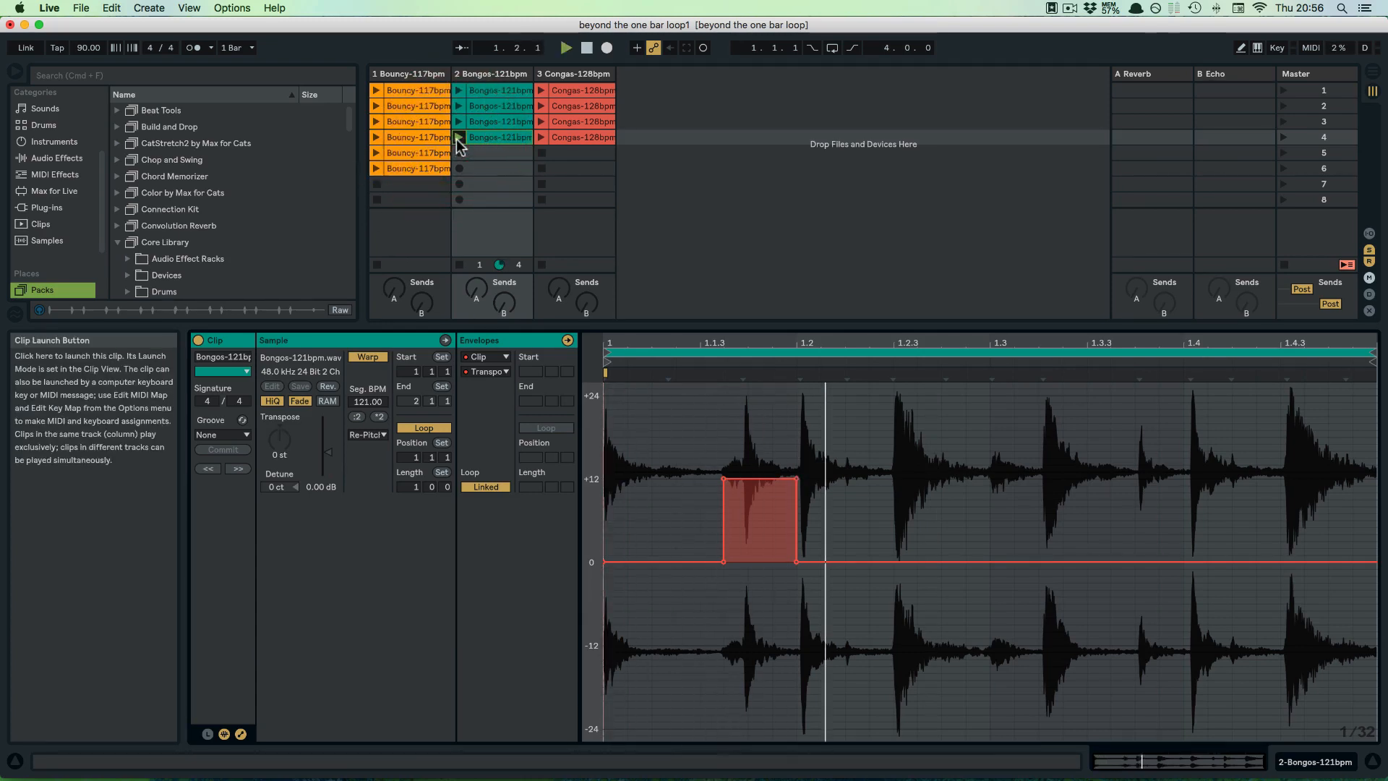
key("space")
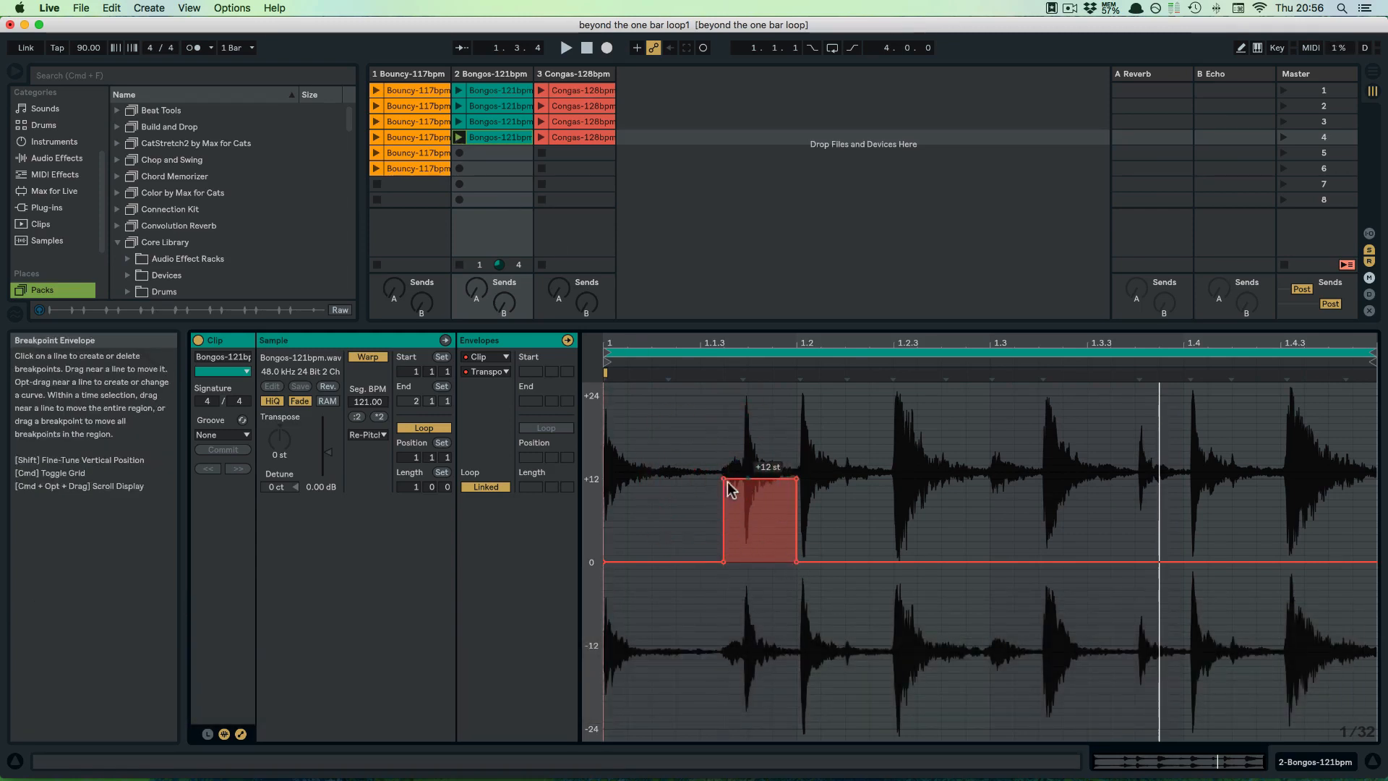
- Replace the +12 st block before beat 1.2 with one spanning about 1.2 to 1.2.3, and audition the clip
left_click_drag(721, 479, 780, 486)
left_click(794, 479)
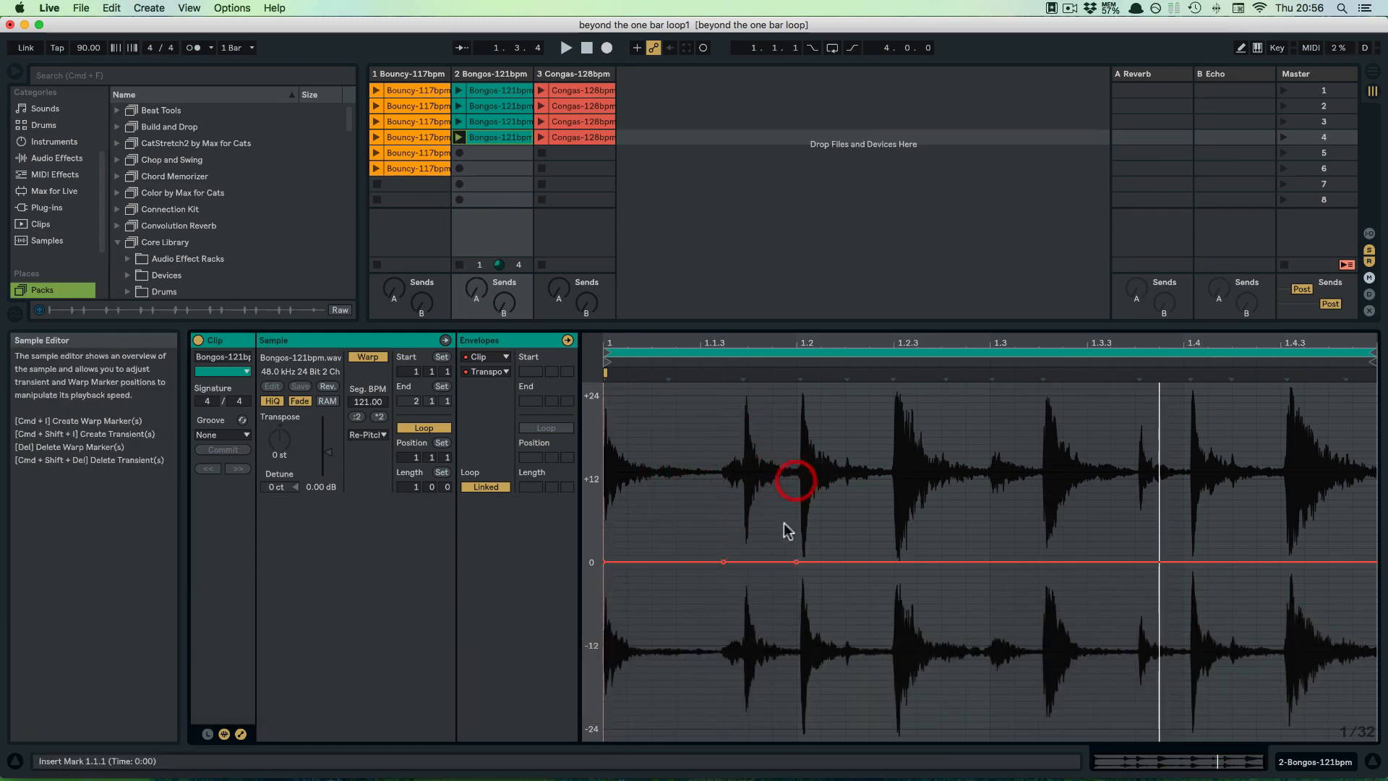
left_click(721, 562)
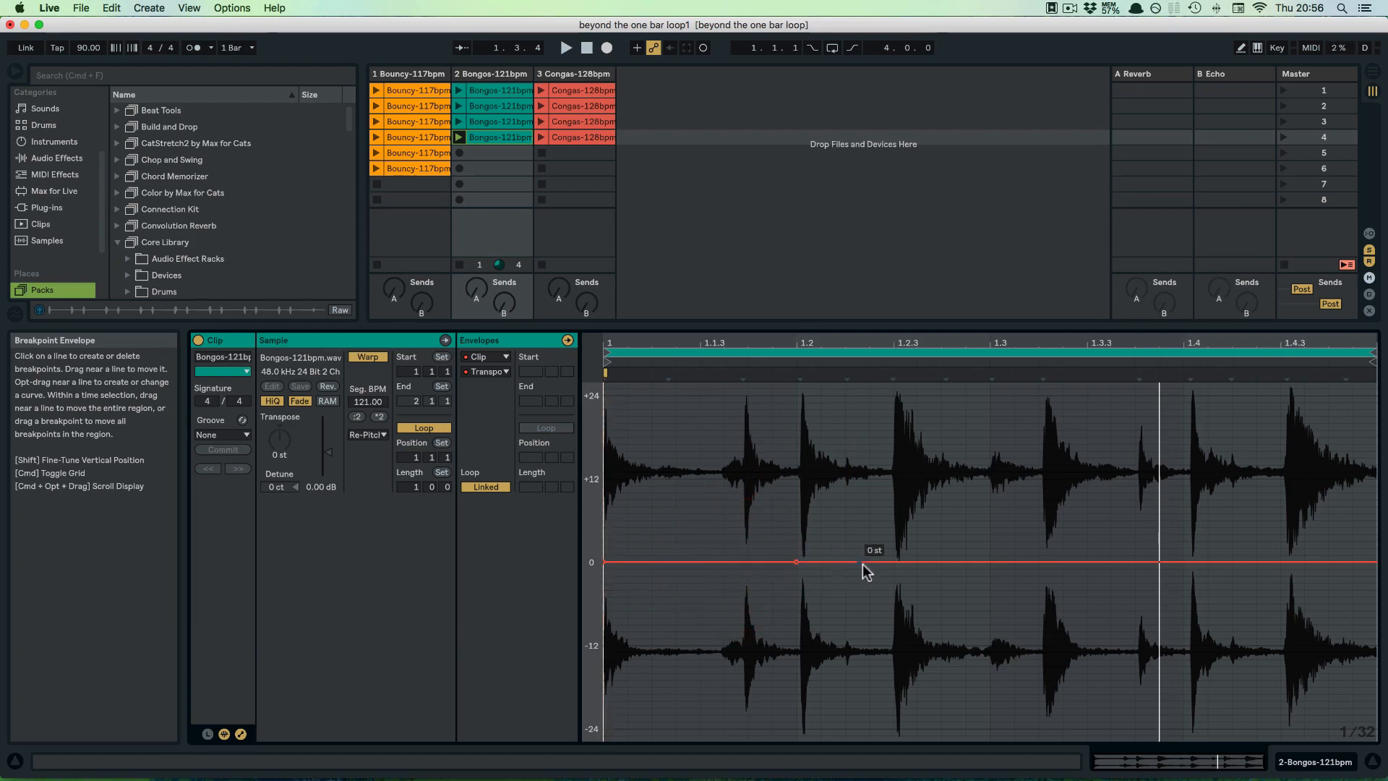
left_click_drag(883, 562, 817, 479)
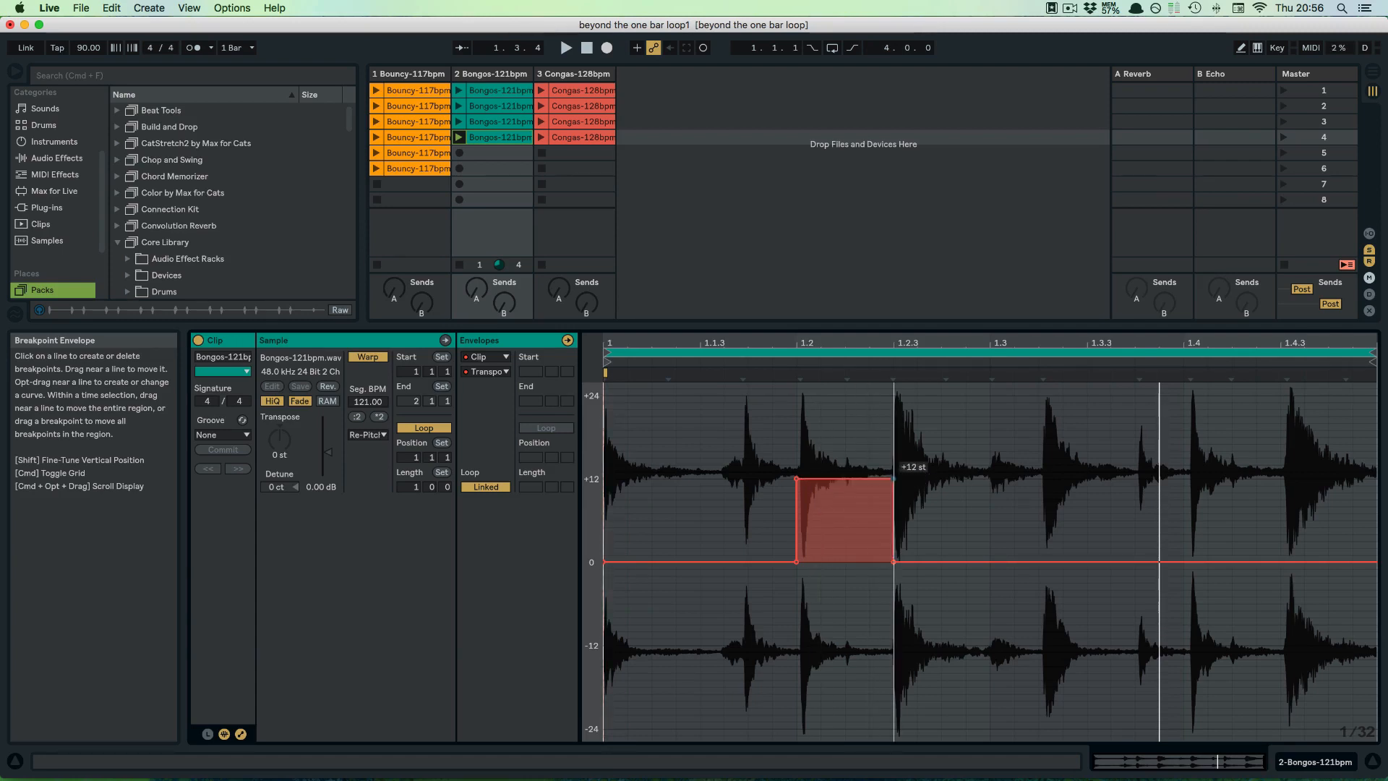
key("space")
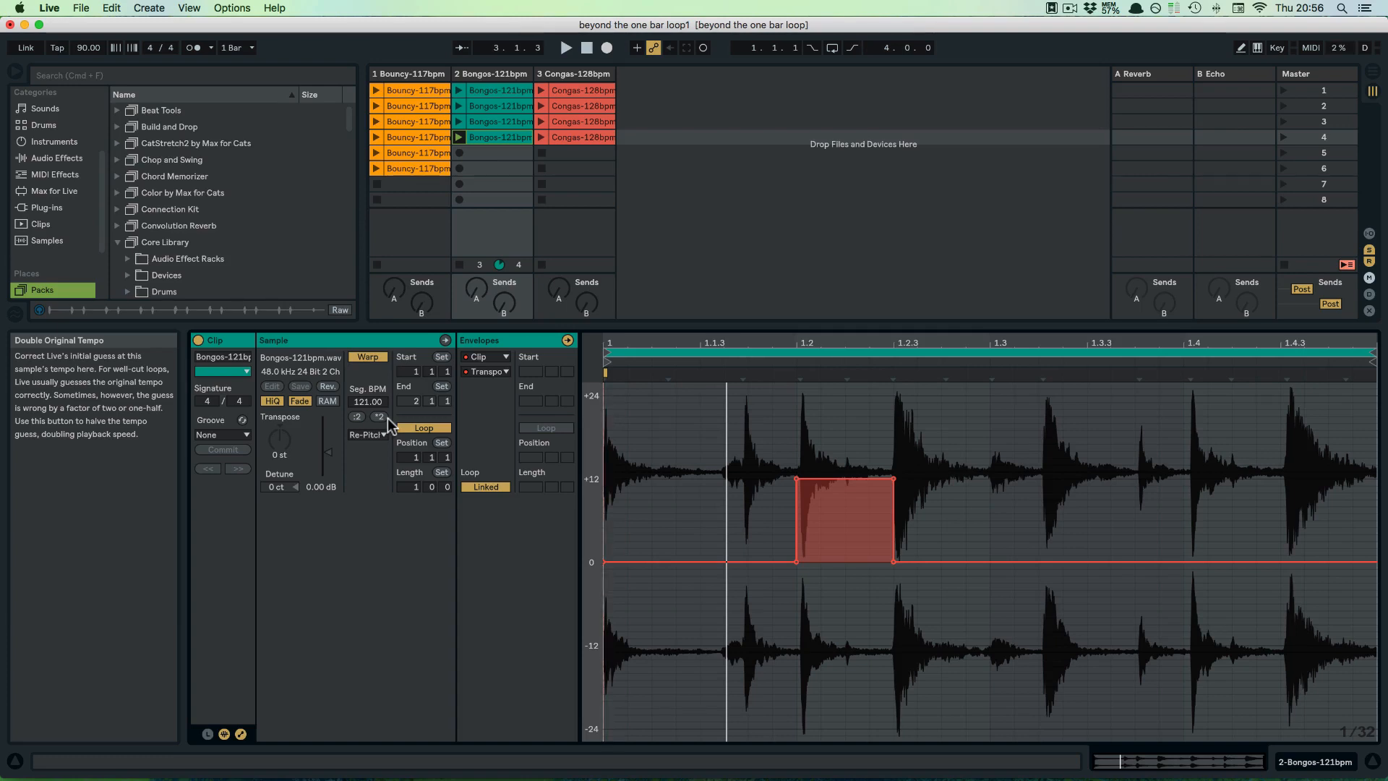
- Change the clip's warp mode from Re-Pitch to Beats and audition the transposed hit
left_click(368, 437)
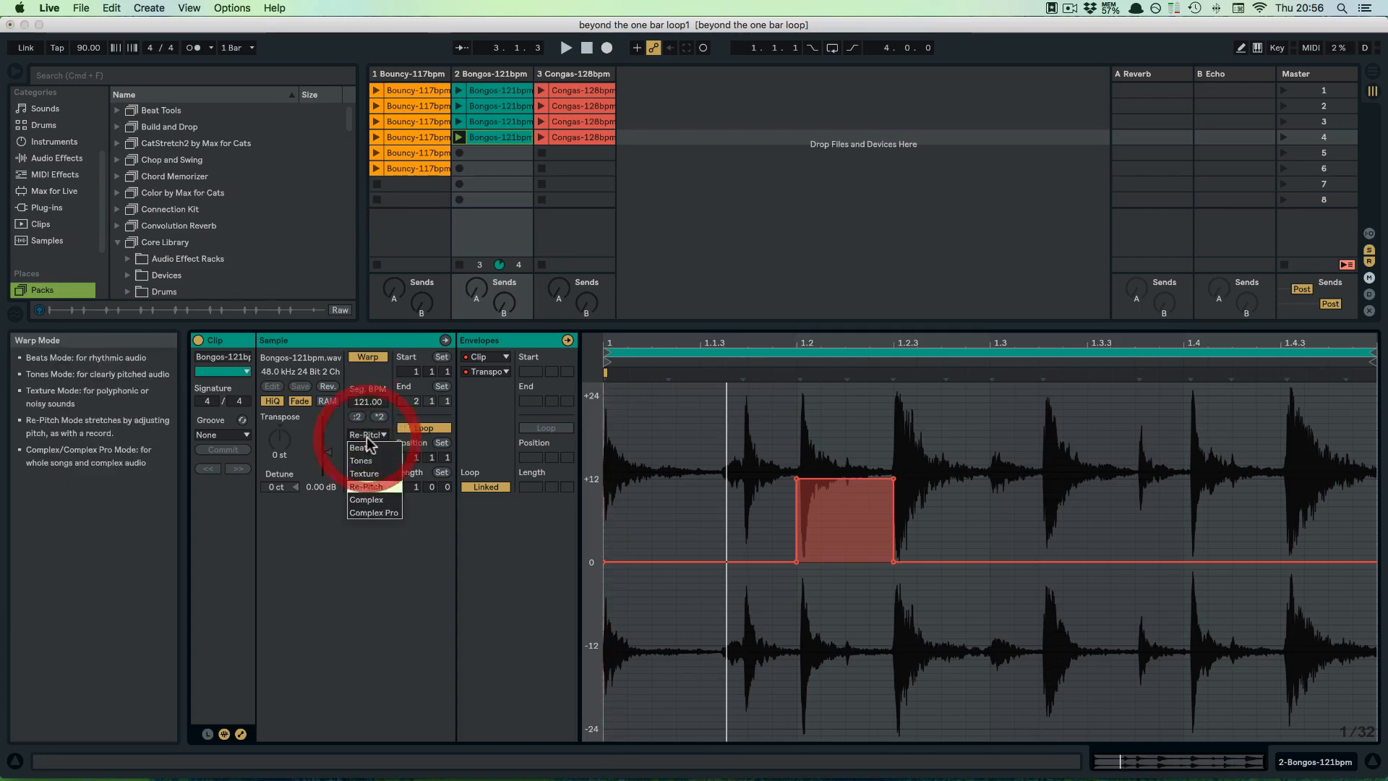
left_click(367, 438)
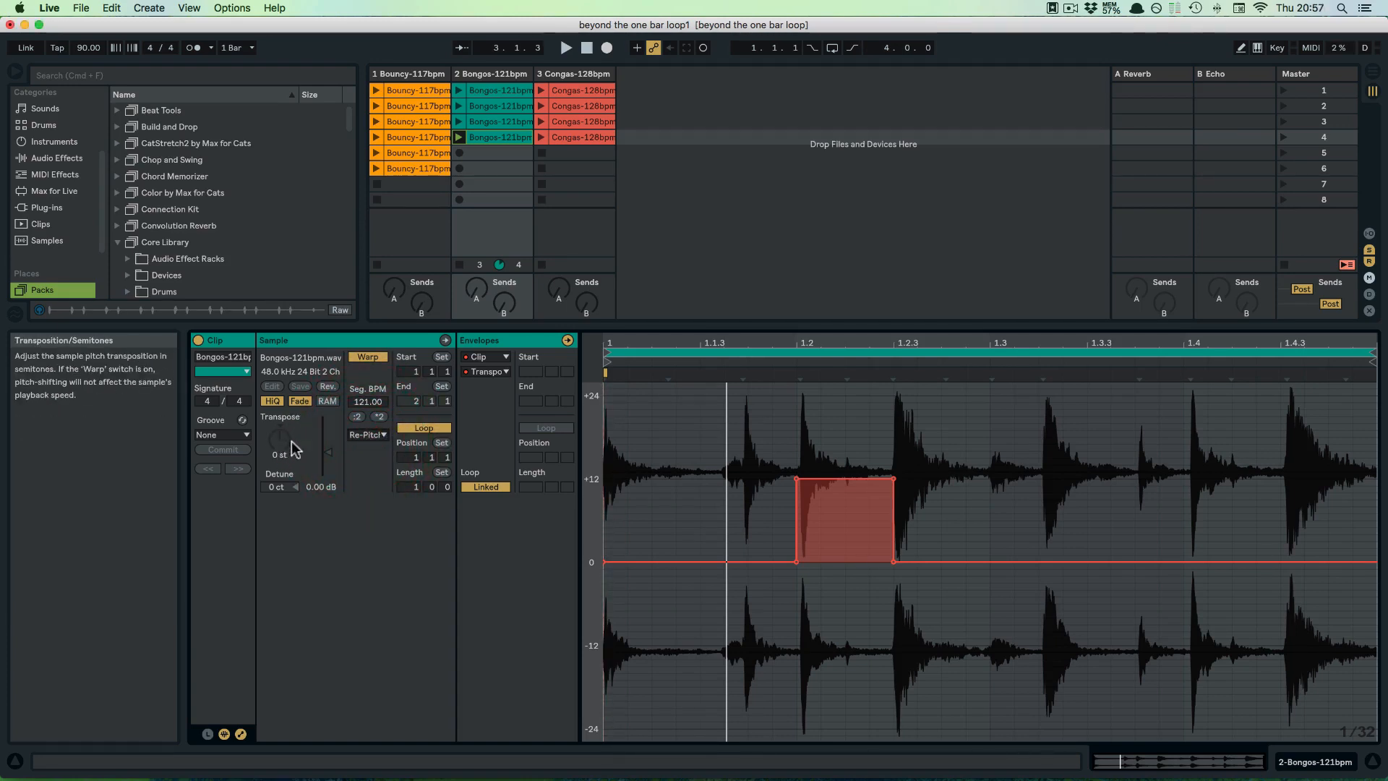
left_click(366, 434)
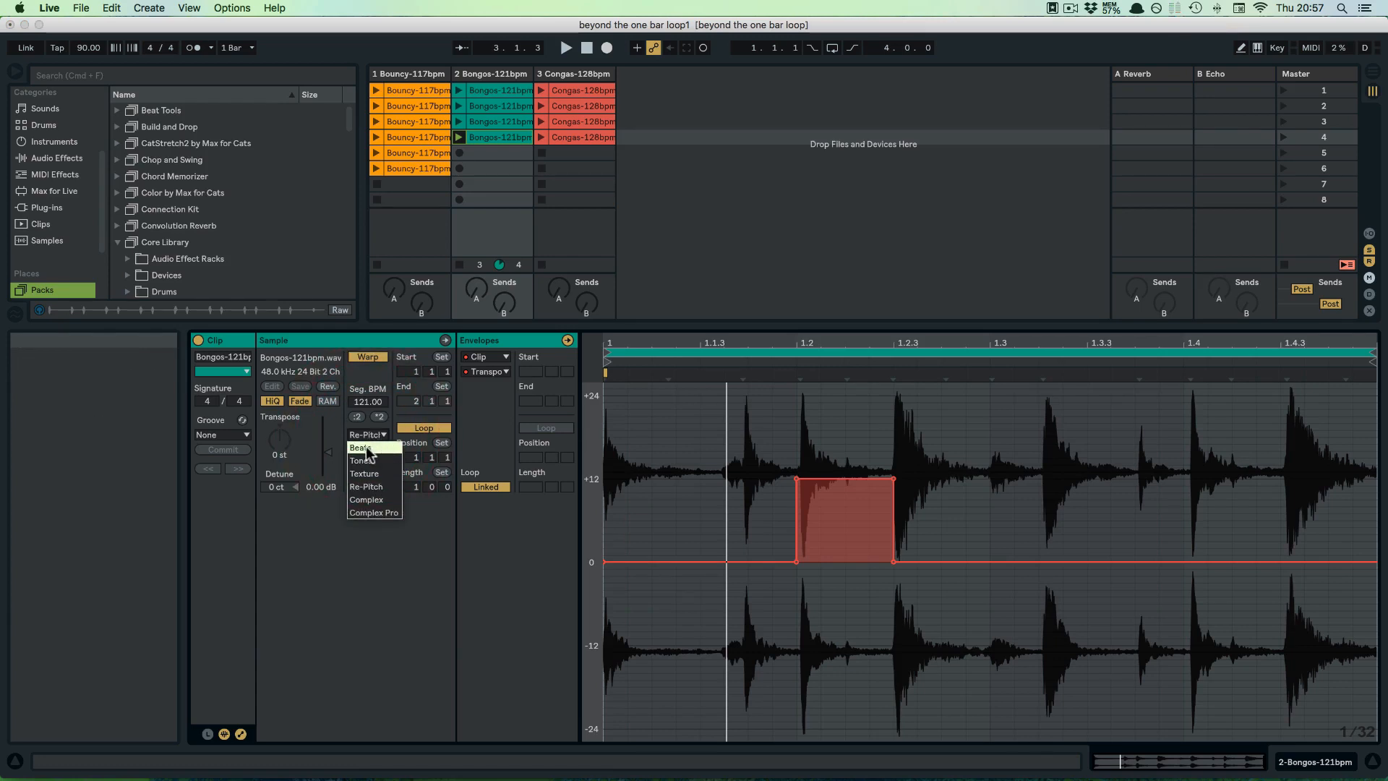
left_click(365, 448)
key("space")
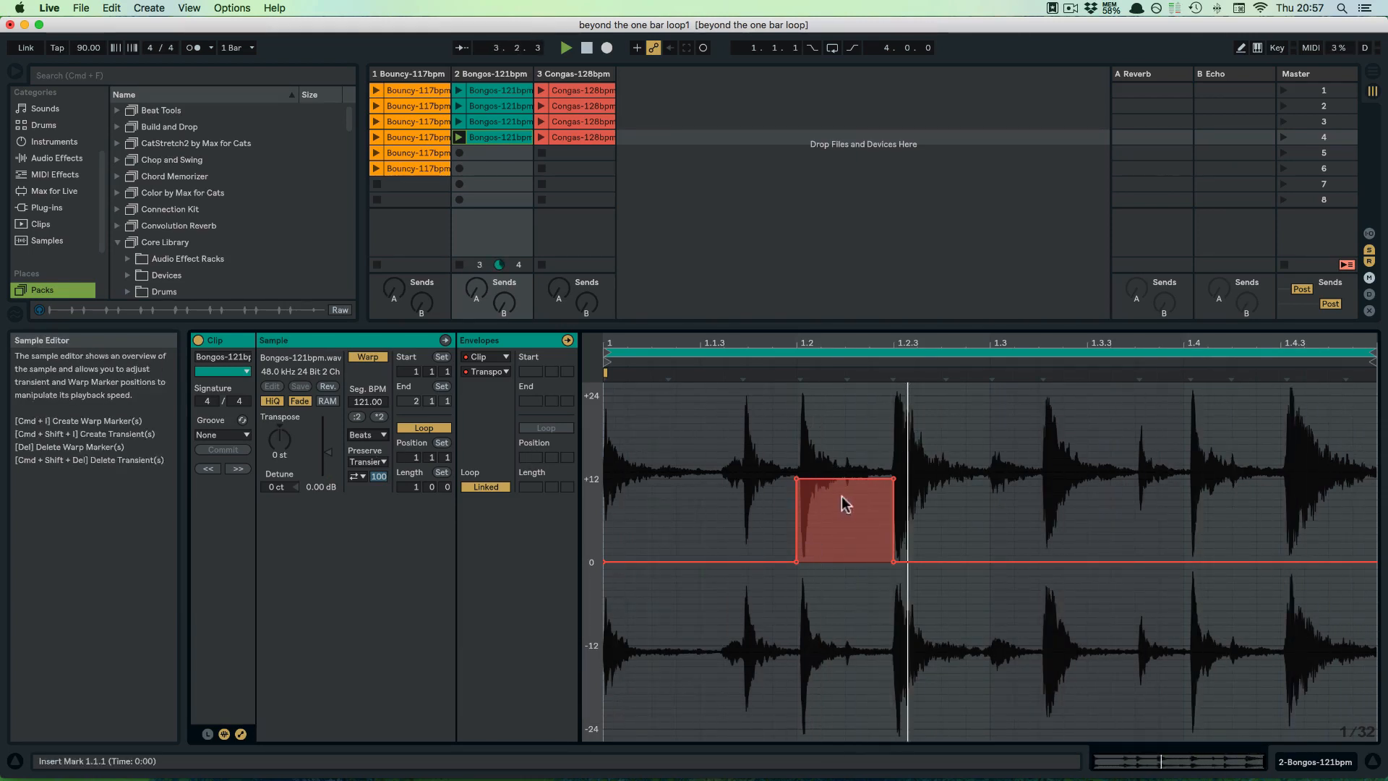
key("space")
- Lower the transposition envelope to -12 st over the quiet hit starting at beat 1.3
left_click(992, 560)
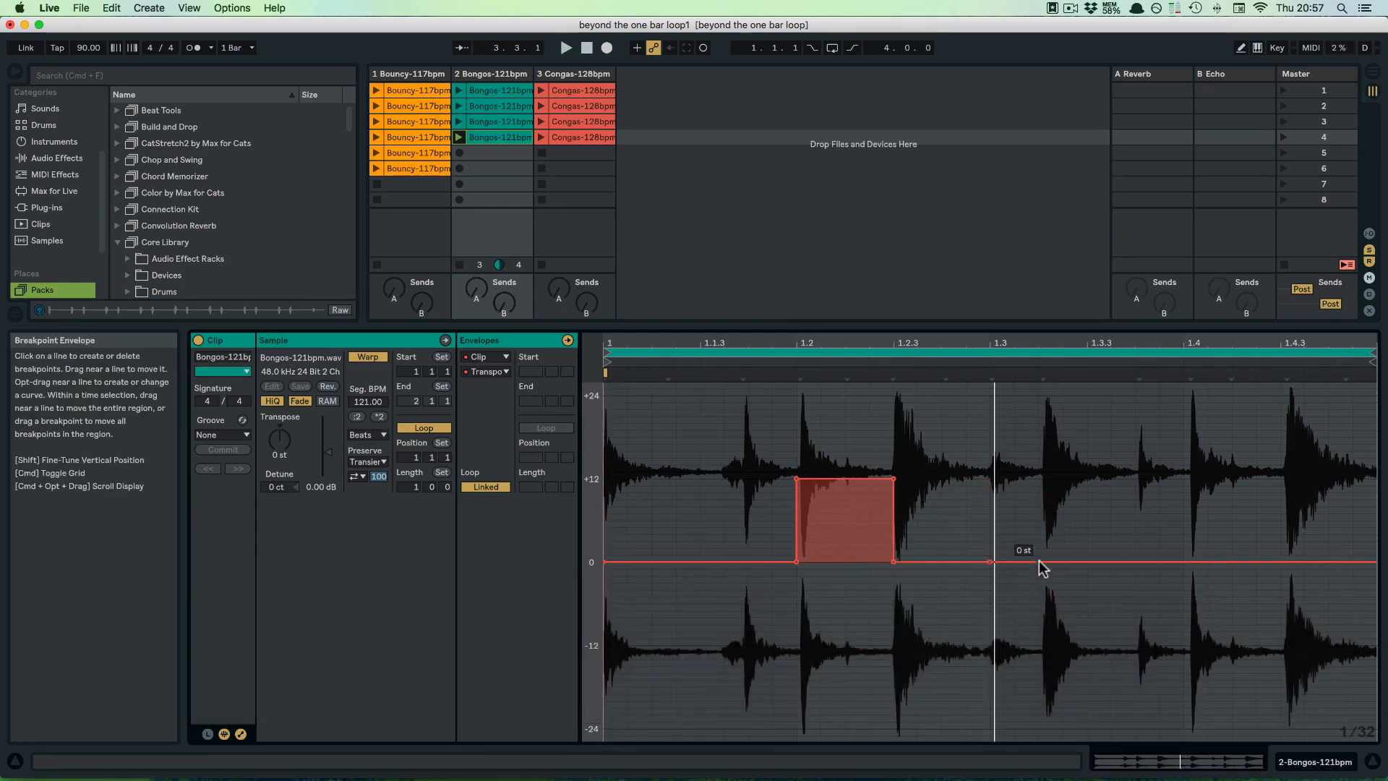
left_click(1038, 561)
left_click_drag(1004, 562, 1038, 651)
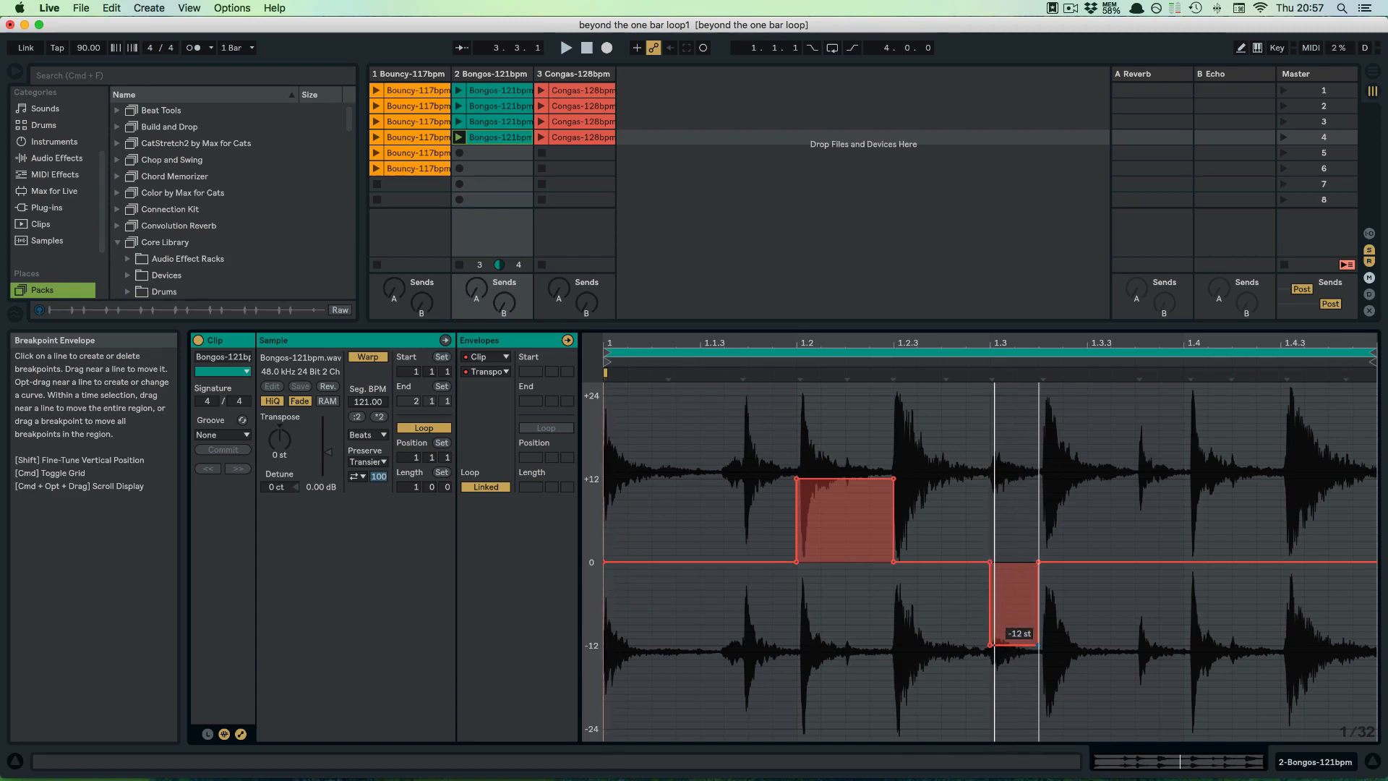
- Raise the transposition envelope to +24 st over the short hit just before beat 1.4
left_click_drag(1134, 562, 1152, 282)
left_click(1183, 561)
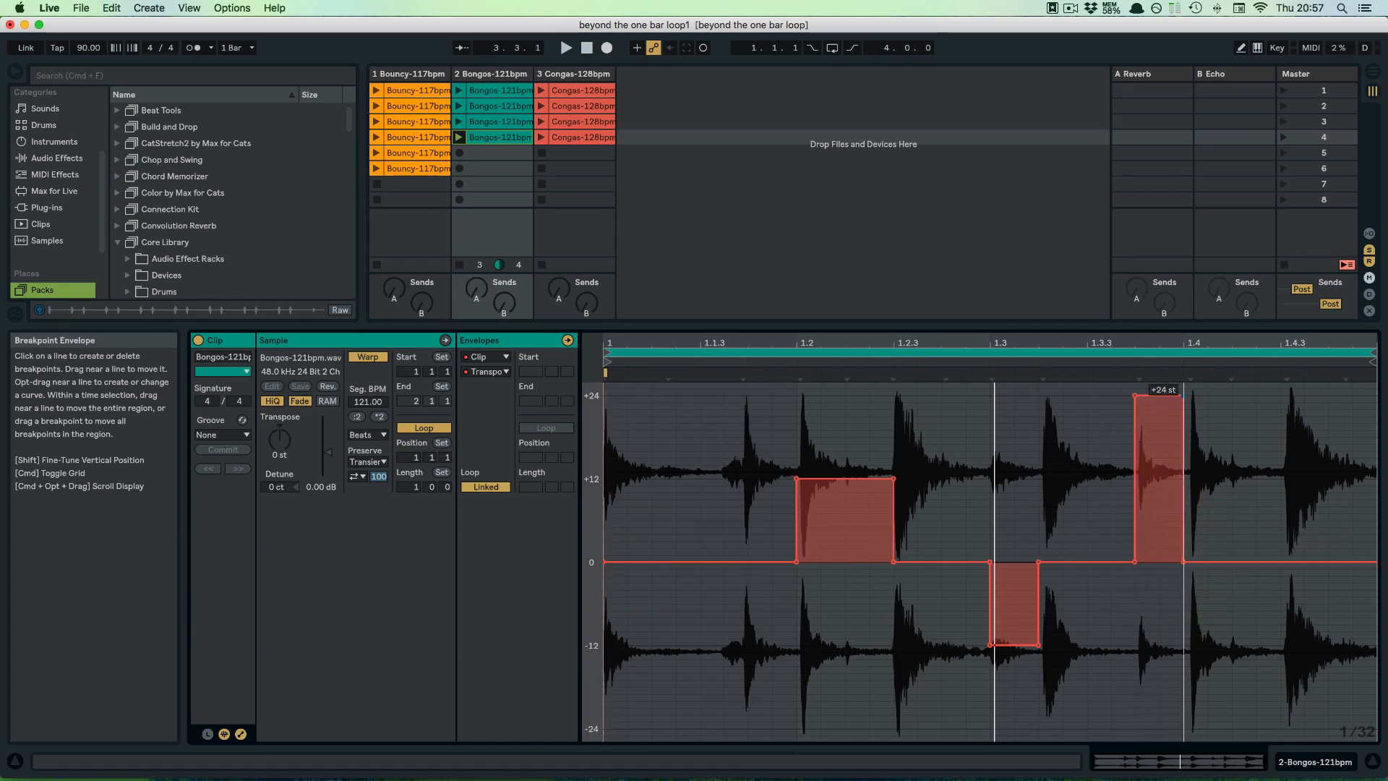
left_click_drag(1174, 398, 1174, 397)
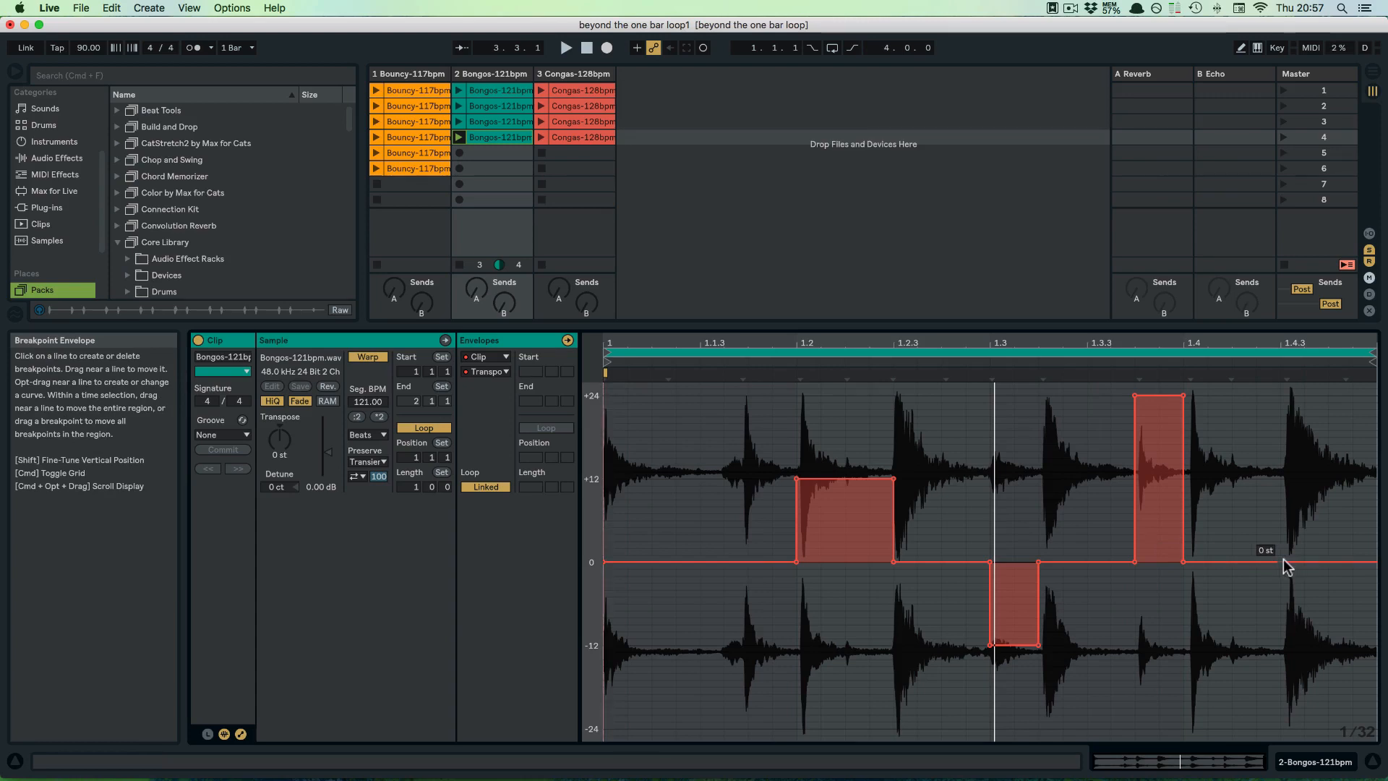
- Drop the transposition envelope to -48 st from just before 1.4.3 to the end of the clip, and audition it
left_click_drag(1282, 557, 1277, 732)
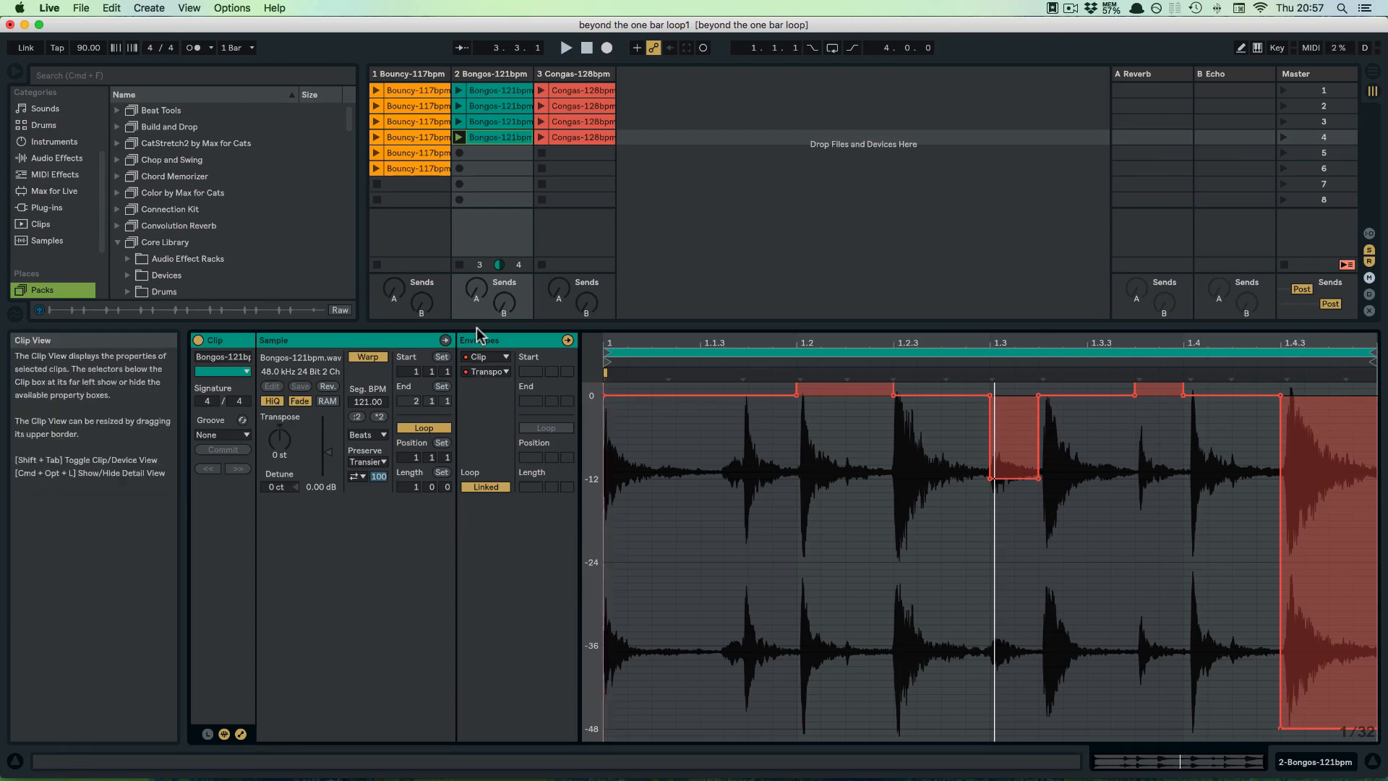
key("space")
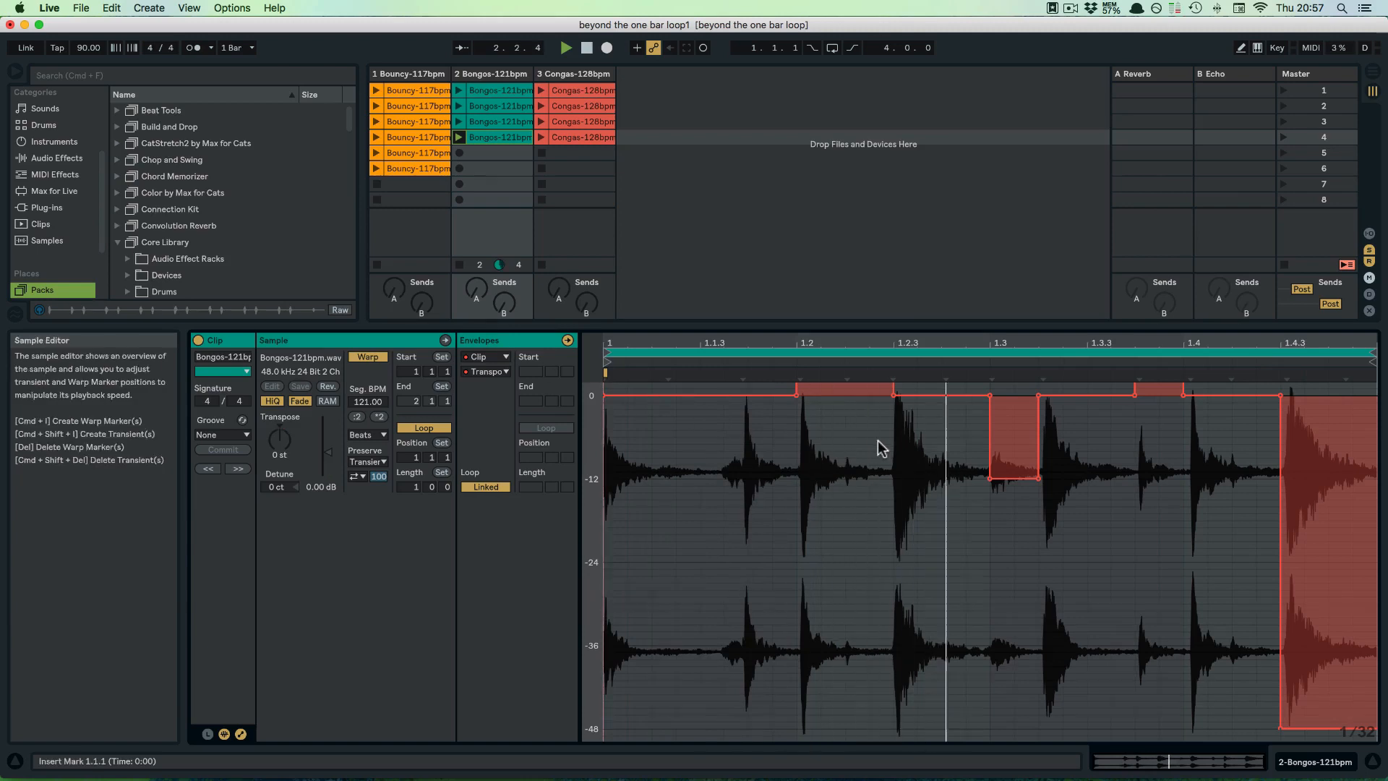
key("space")
- Remove the -12 st block at beat 1.3 by deleting its breakpoints
left_click(991, 481)
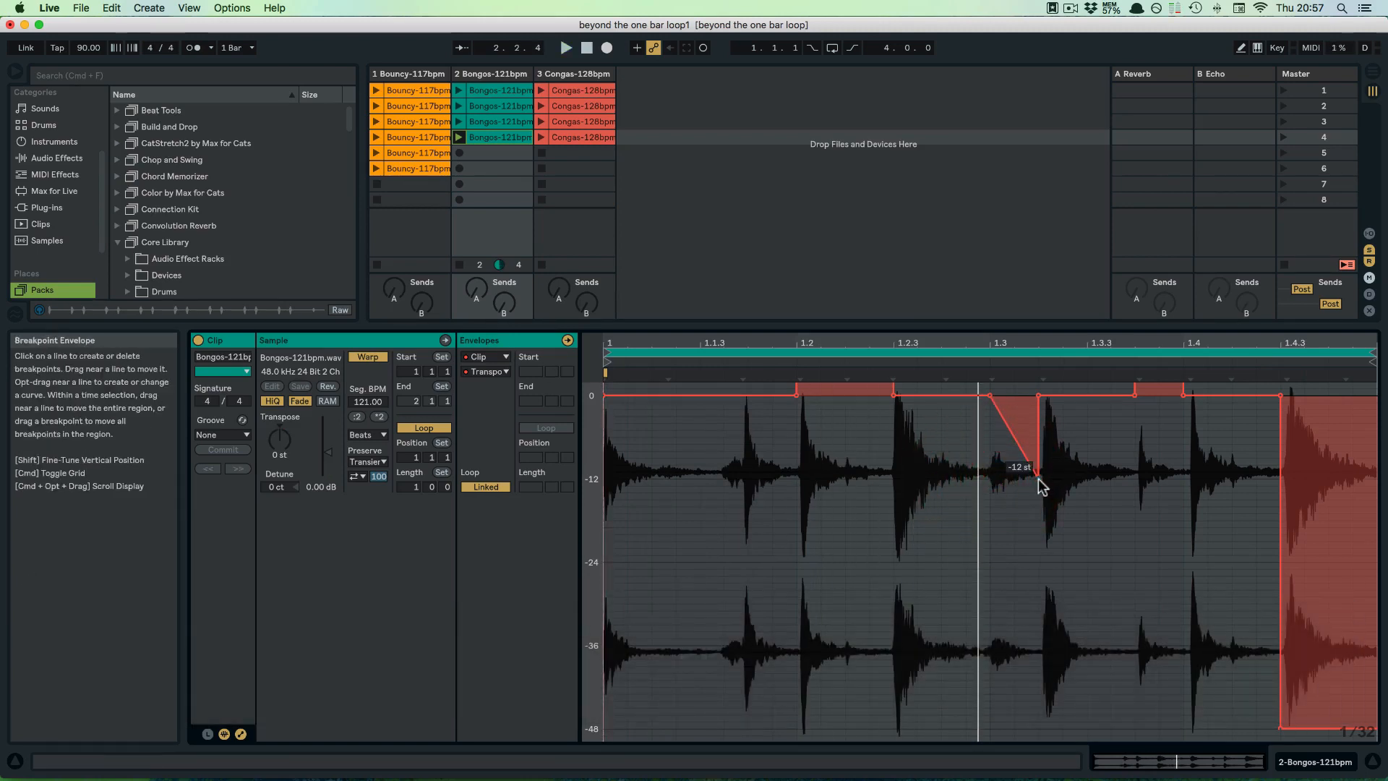
left_click_drag(1035, 475, 1038, 402)
left_click(1038, 397)
left_click(990, 398)
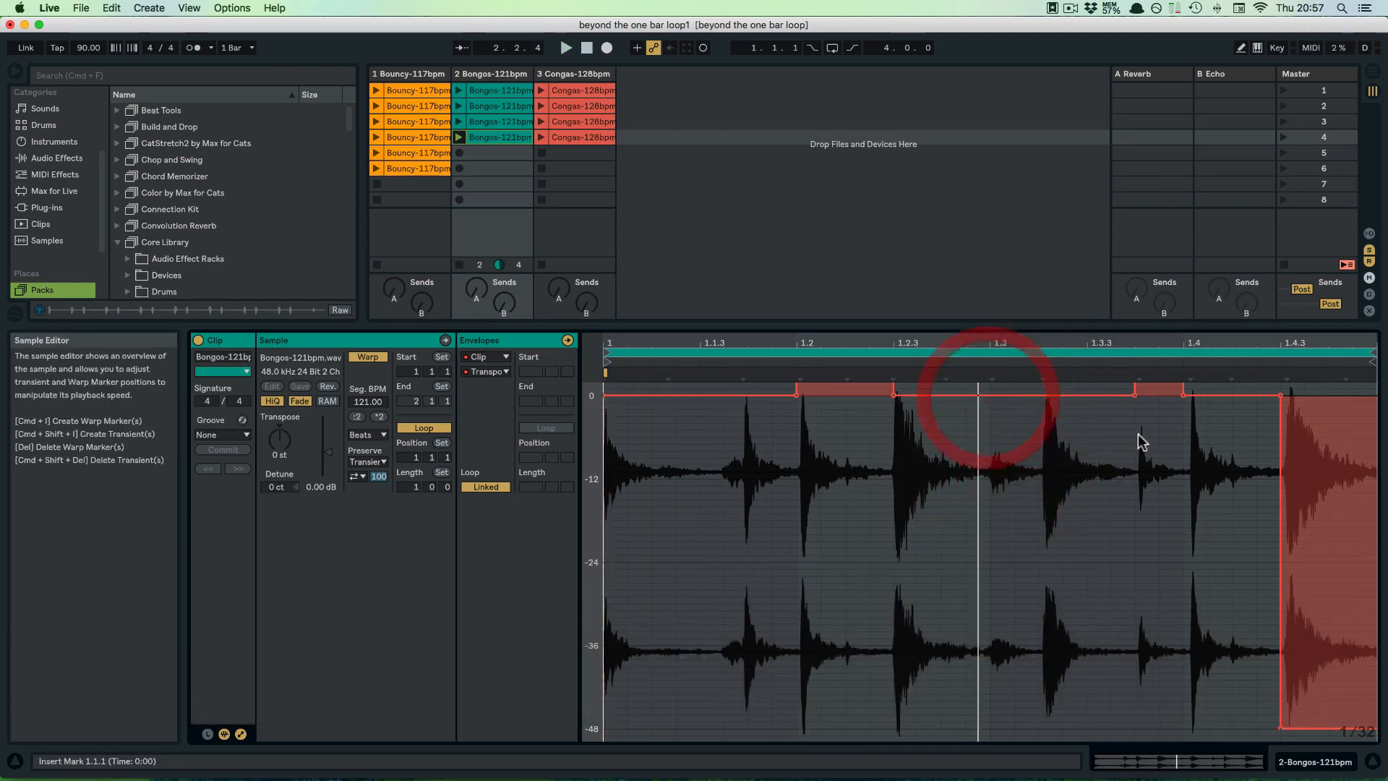
- Remove the +24 st block just before beat 1.4 from the transposition envelope
scroll(1138, 434, "up", 5)
scroll(1137, 434, "up", 2)
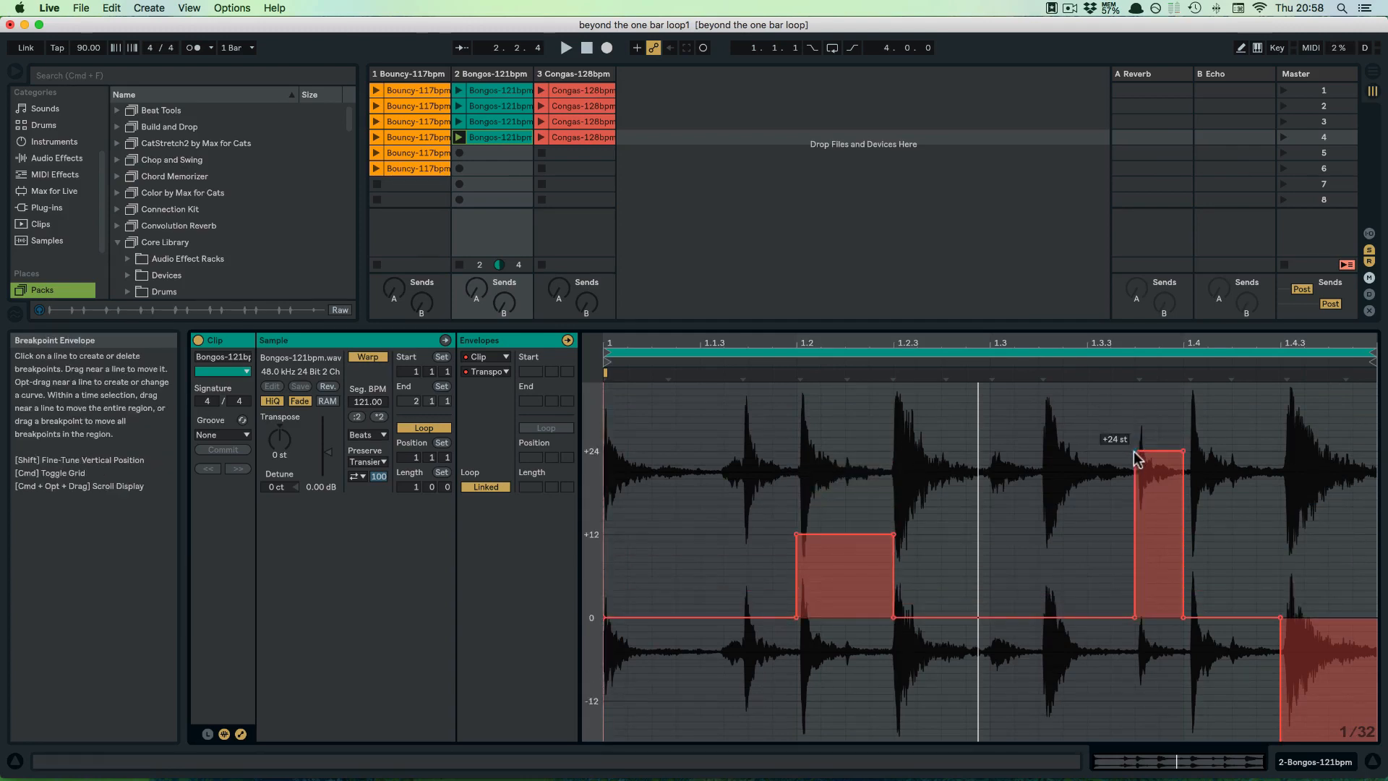
left_click(1135, 453)
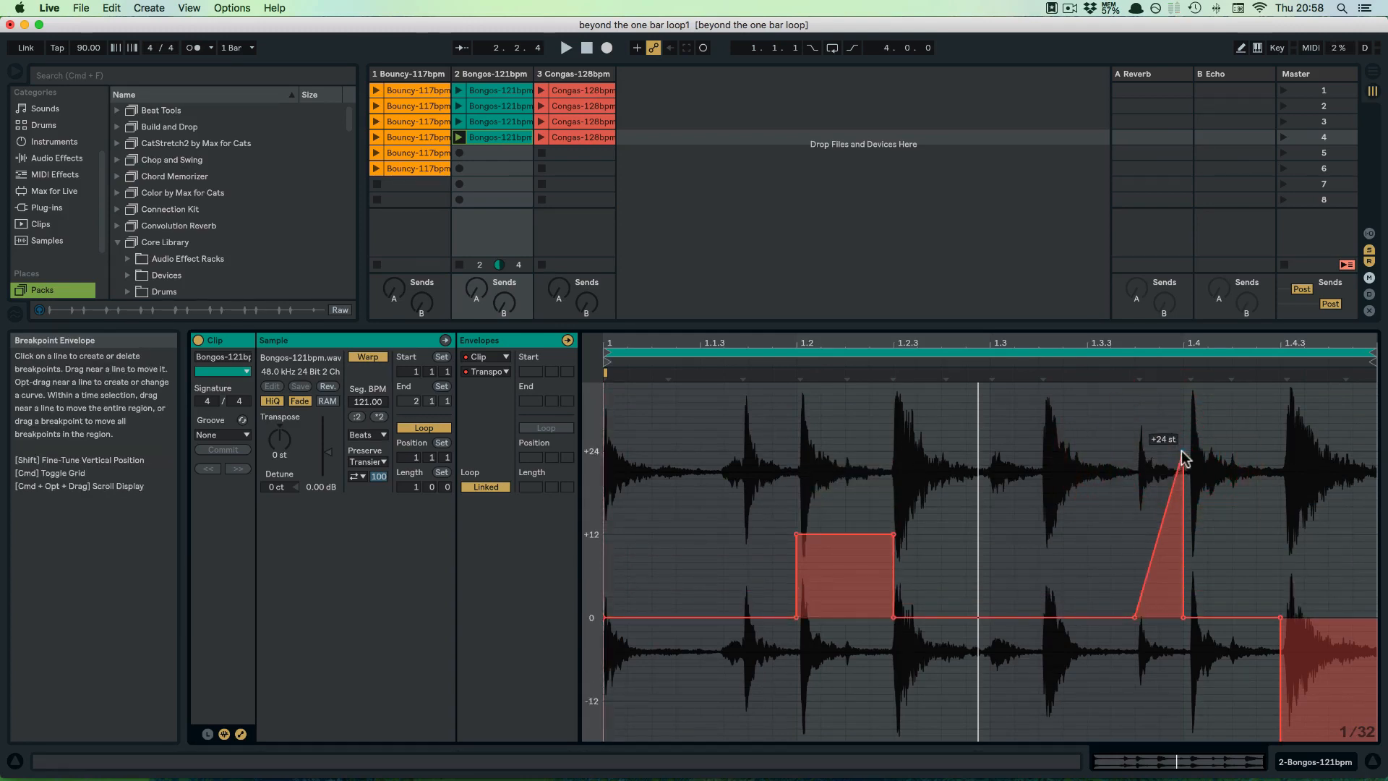
left_click(1183, 457)
left_click(1135, 618)
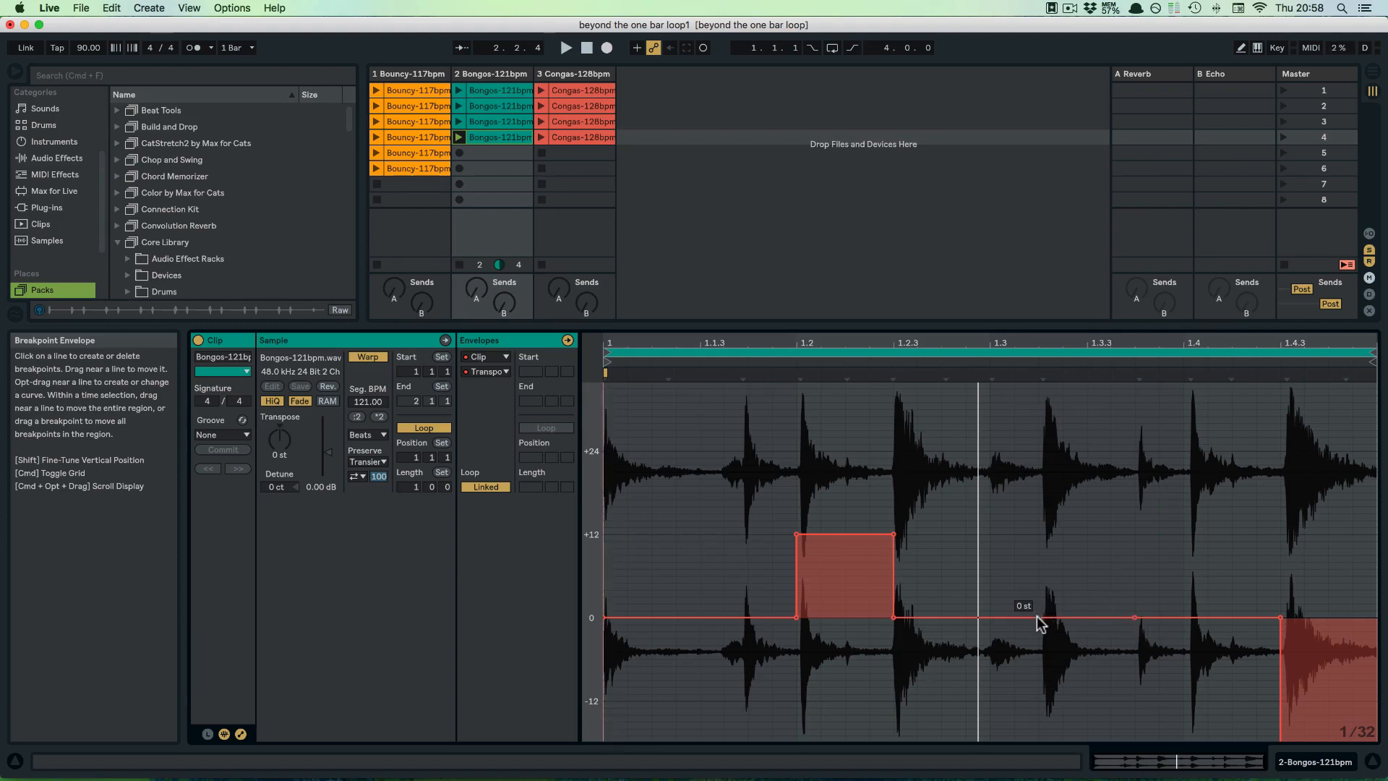
- Transpose the loud hit between 1.3 and 1.3.3 by +24 st and the section from 1.2.3 to 1.3 by -12 st
left_click_drag(1038, 617, 1132, 451)
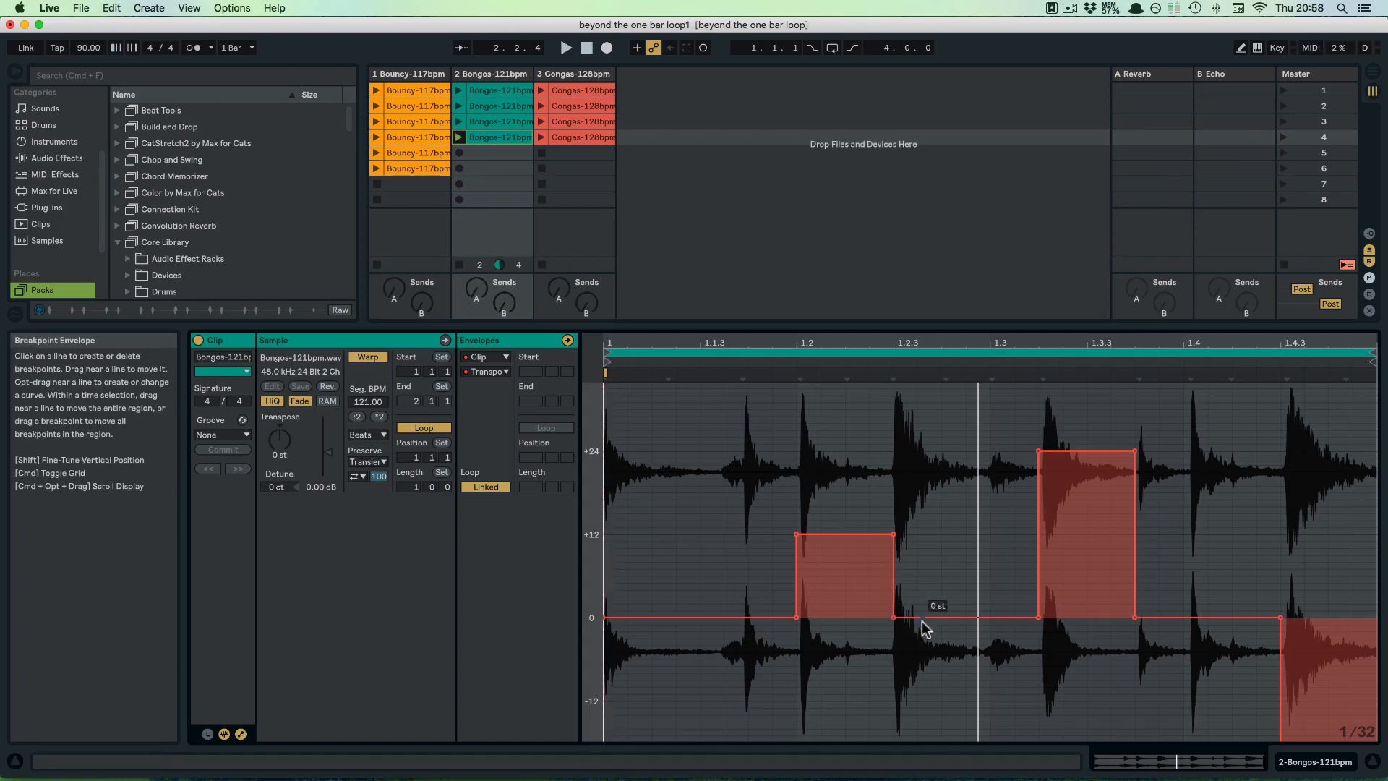
left_click(987, 618)
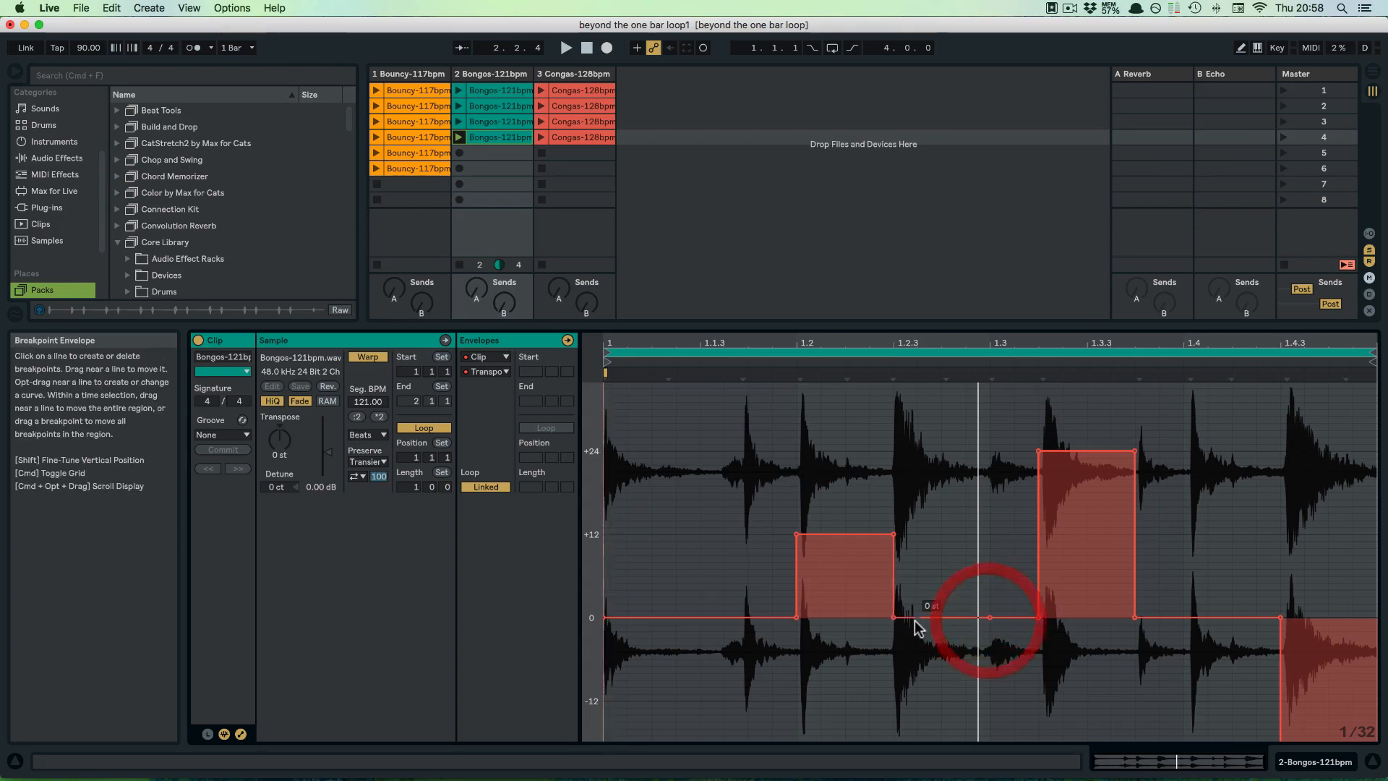
left_click_drag(895, 619, 954, 702)
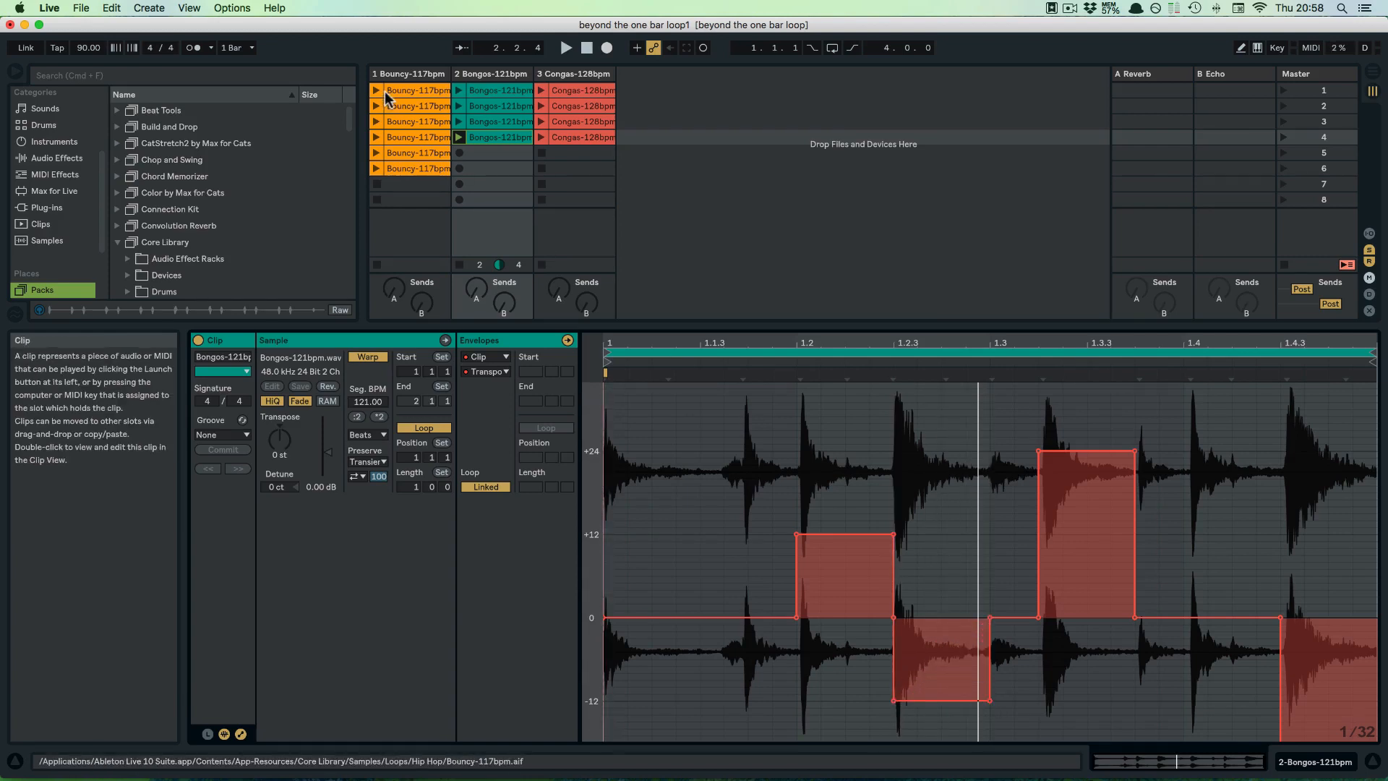
- Audition the Bongos clip alone and with the sixth Bouncy-117bpm clip, stop playback and the Bouncy track, and reselect the fourth Bongos clip
key("space")
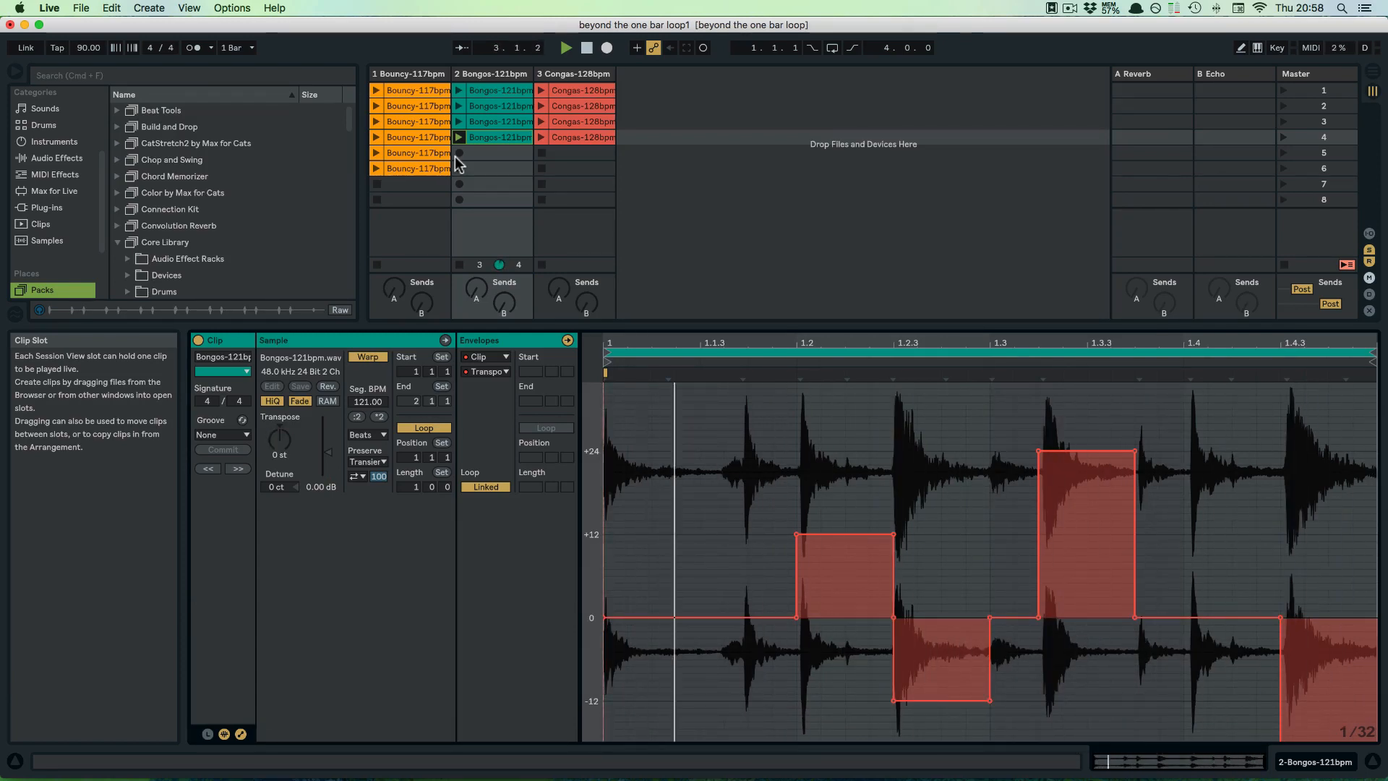
left_click(375, 169)
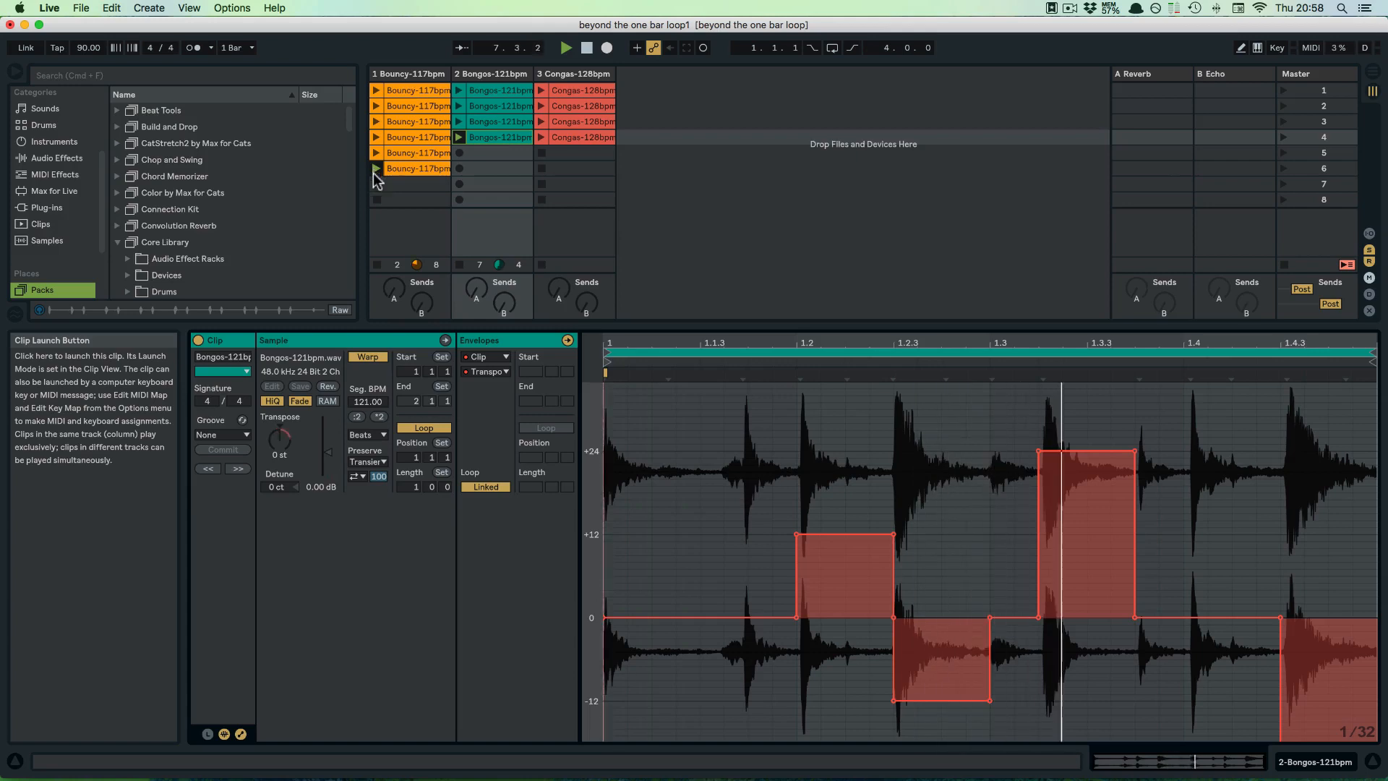
key("space")
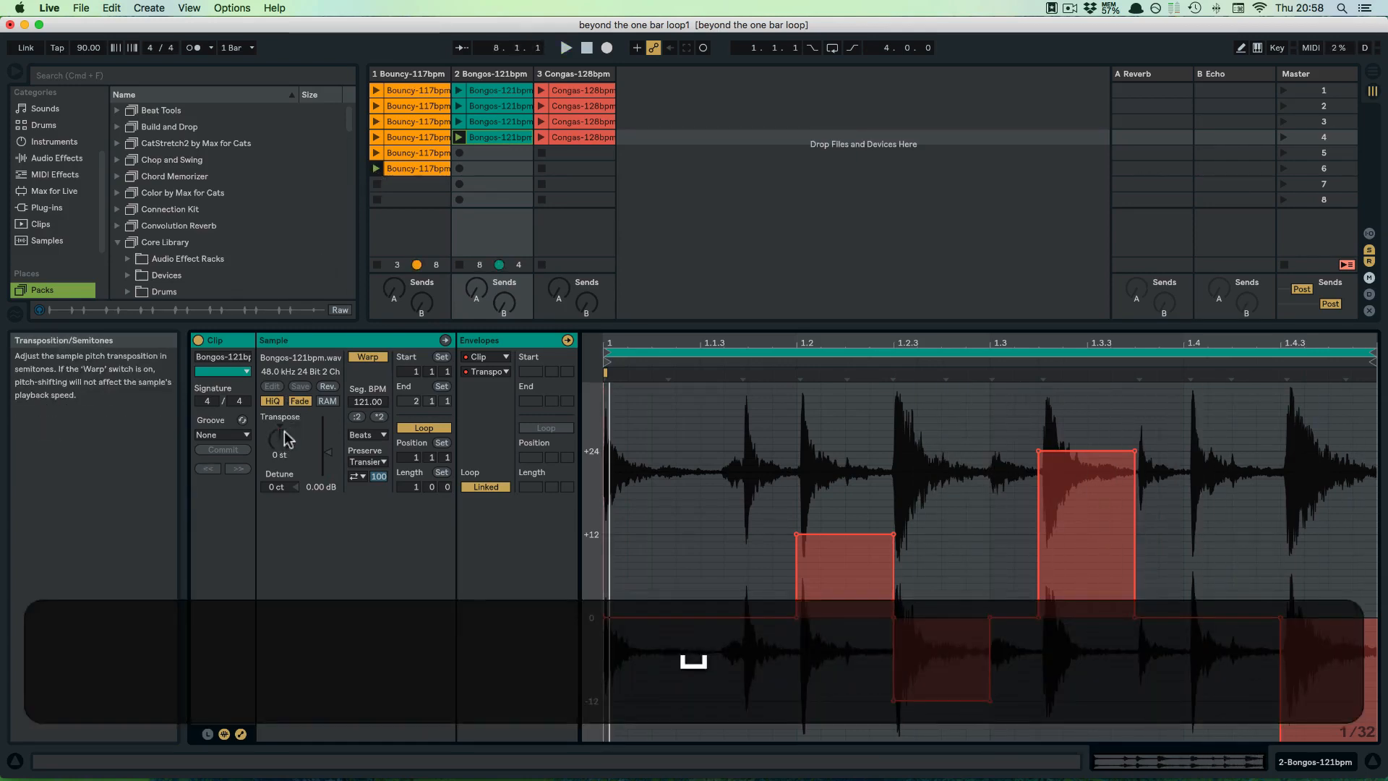
left_click(377, 184)
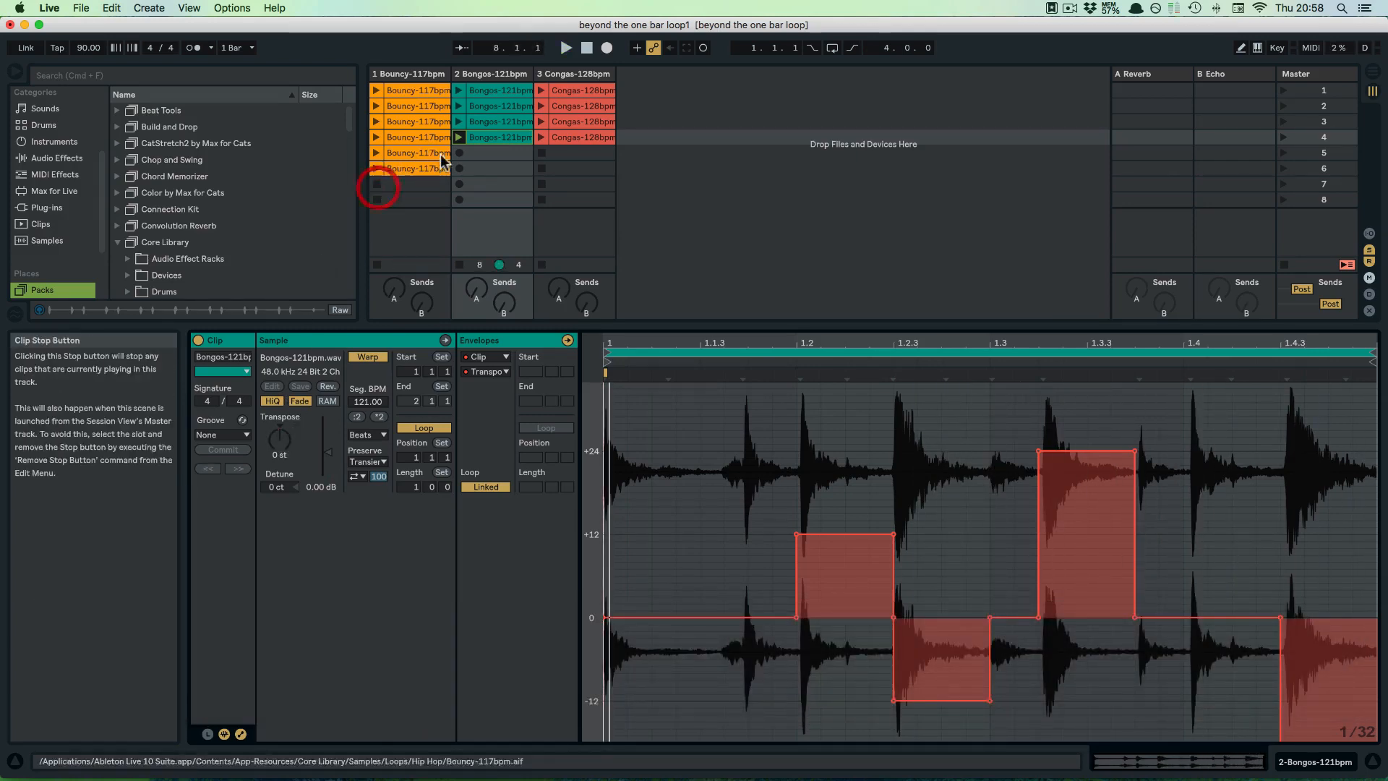
left_click(482, 138)
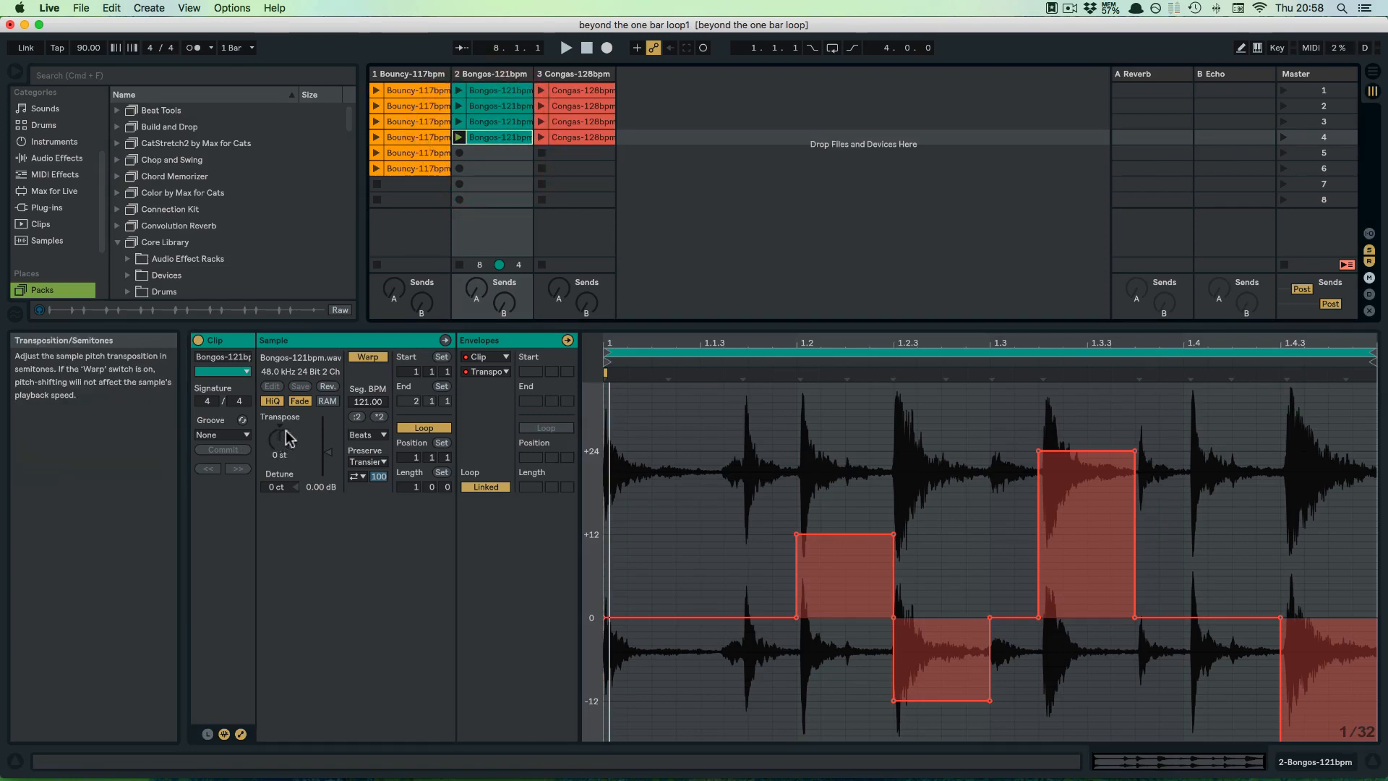
- Audition the Bongos clip while raising its transposition to 12 st, return the transposition to 0 st and stop playback
key("space")
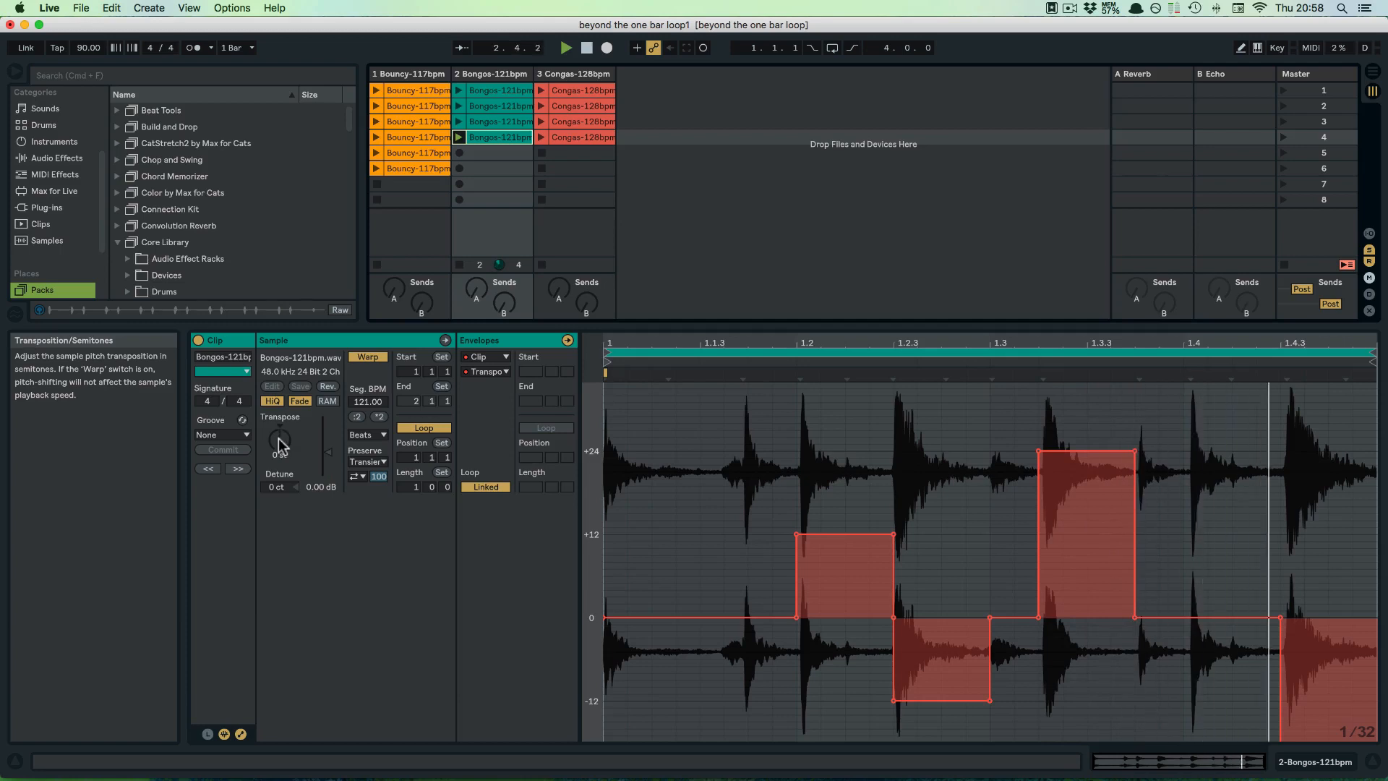
mouse_move(279, 440)
left_mouse_down()
mouse_move(279, 417)
mouse_move(280, 442)
left_mouse_up()
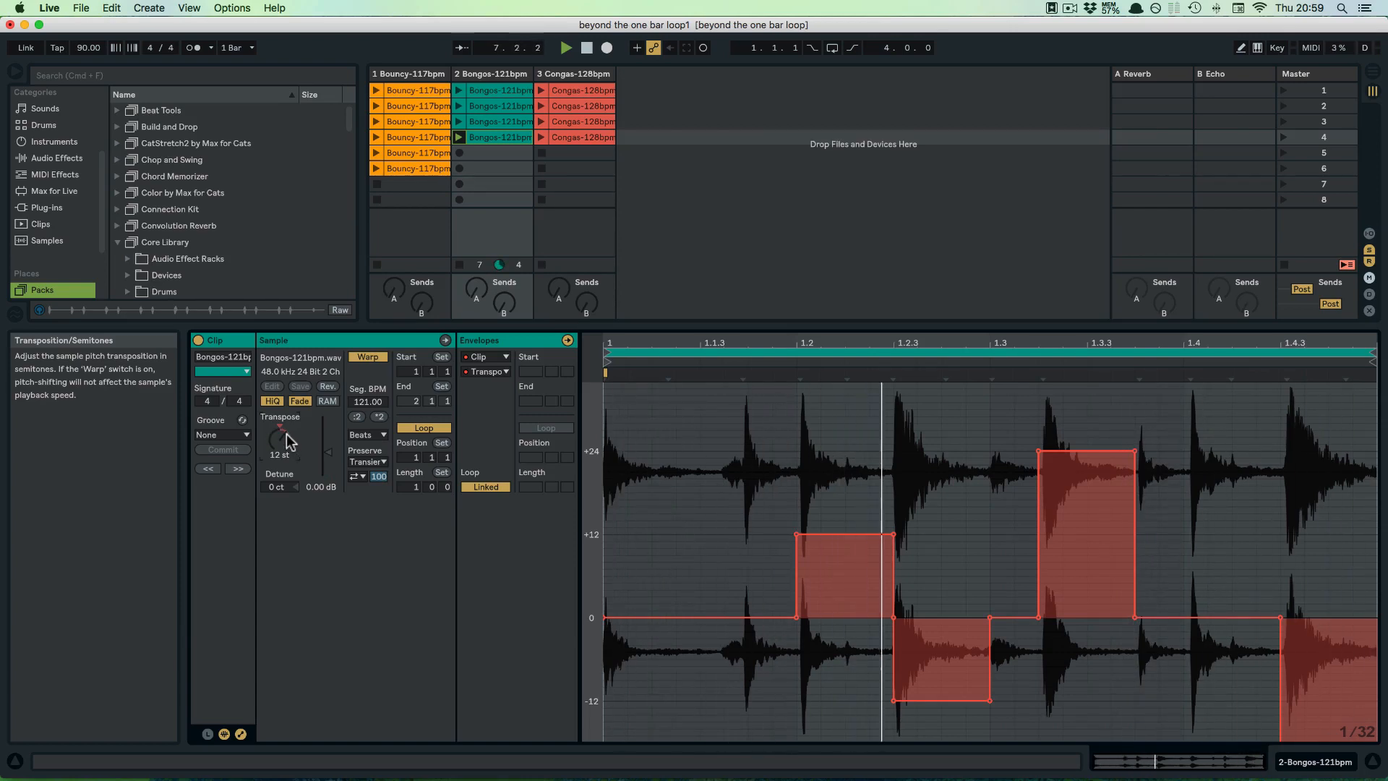
left_click_drag(281, 432, 280, 463)
key("space")
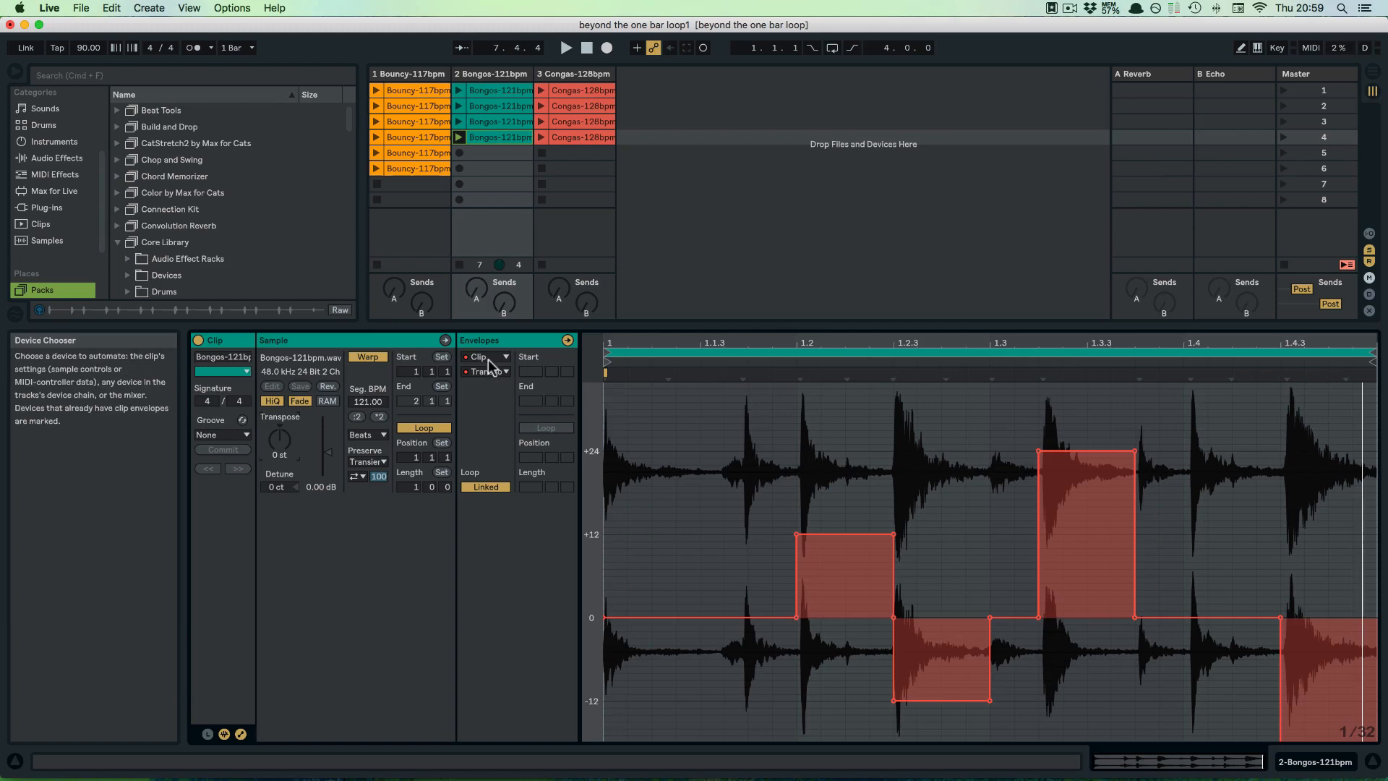
- Copy the first Congas-128bpm clip into the fifth slot of the Congas track and select the copy
left_click(582, 89)
key("super+c")
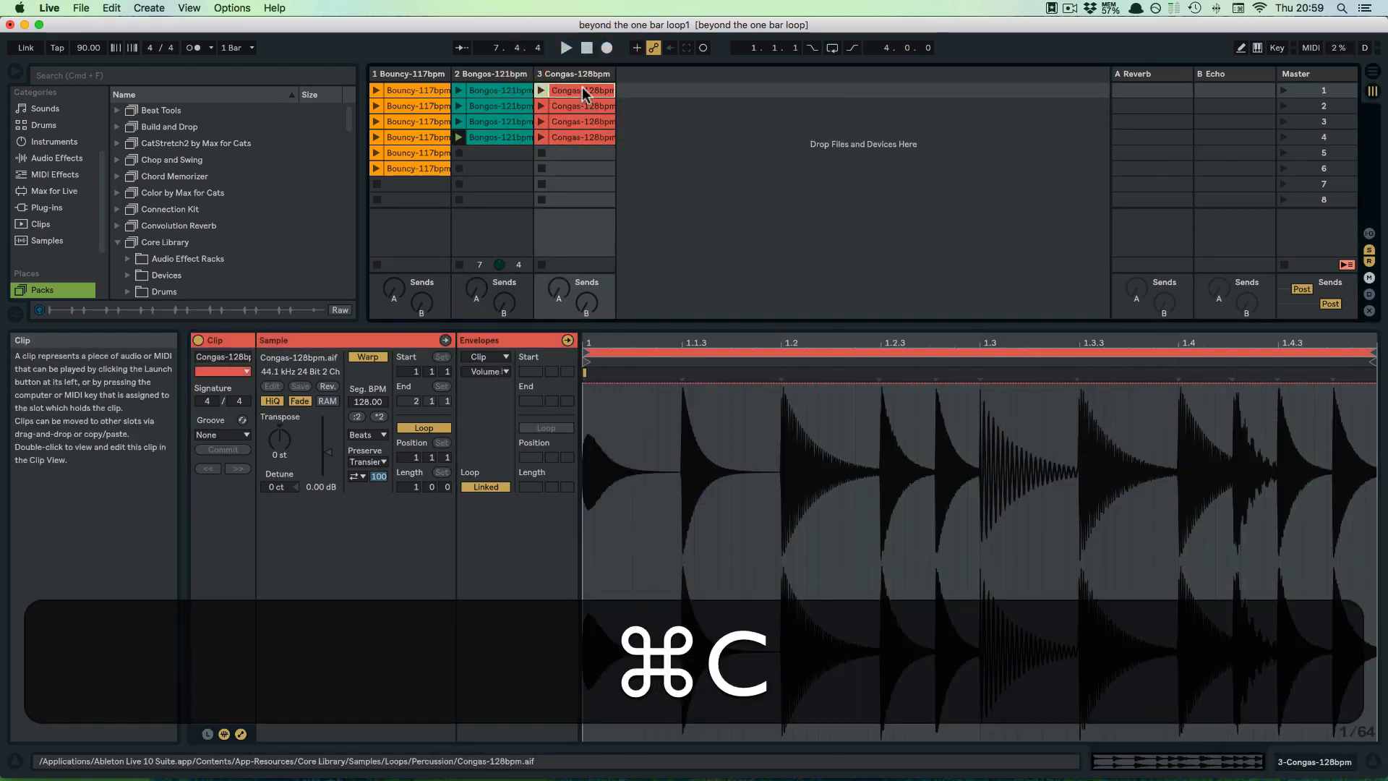
left_click(571, 153)
key("super+v")
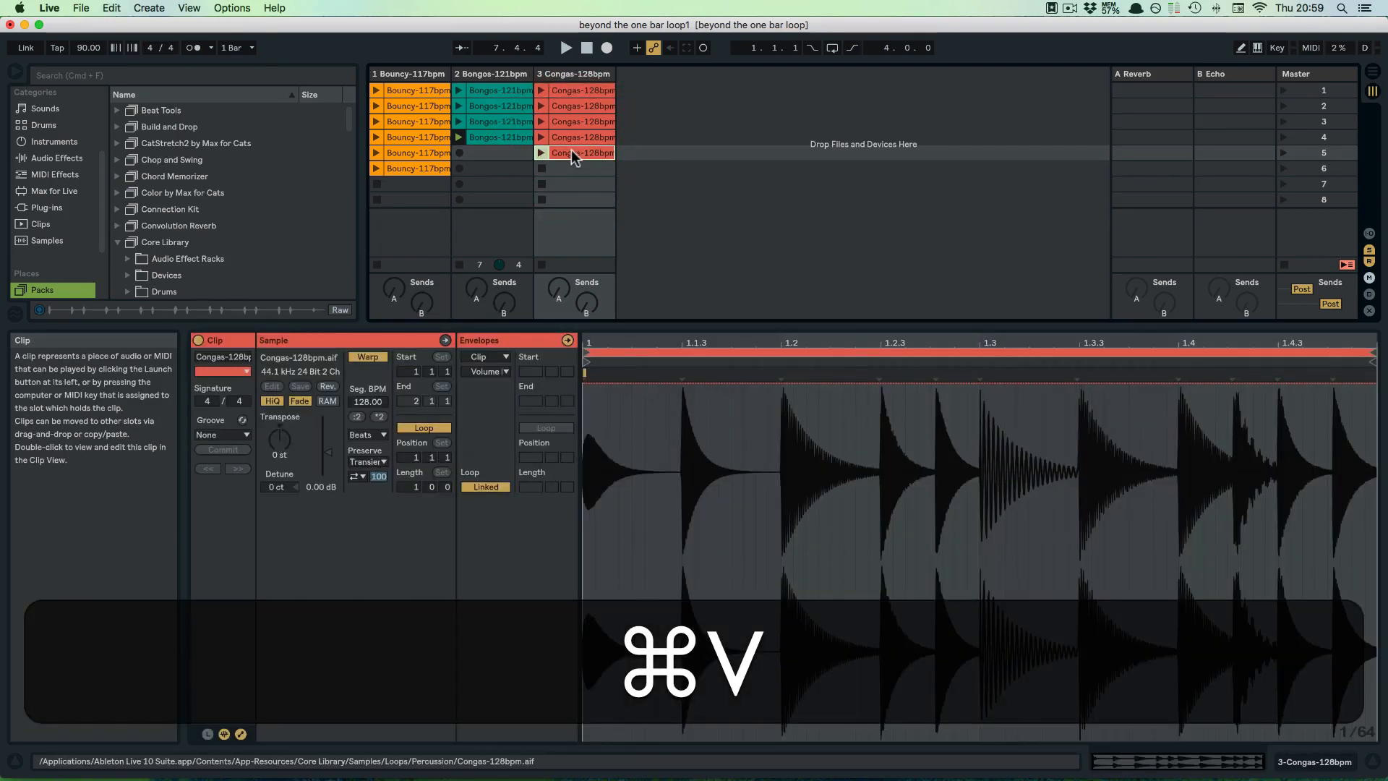
left_click(574, 154)
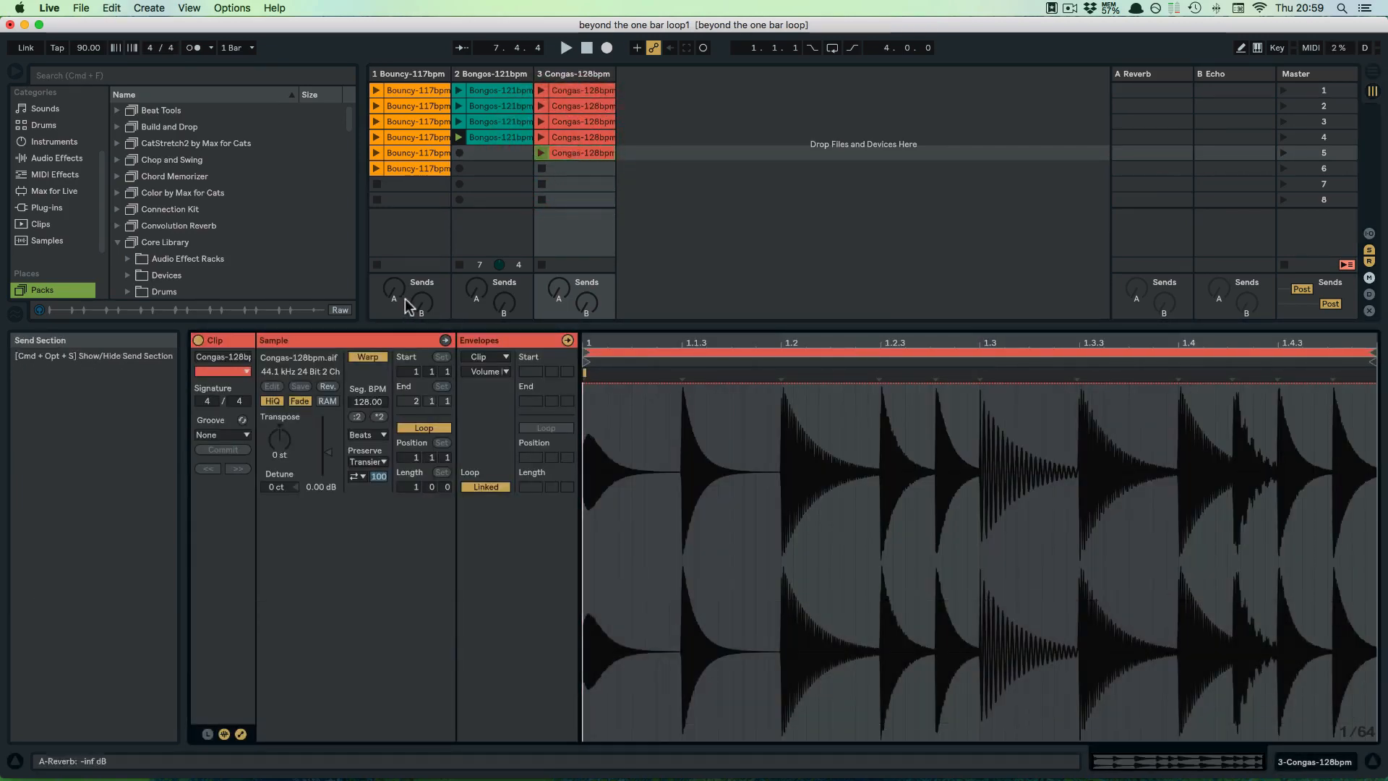
- Show the copied Congas clip's Grain Size Modulation envelope and set its warp mode to Texture
left_click(491, 372)
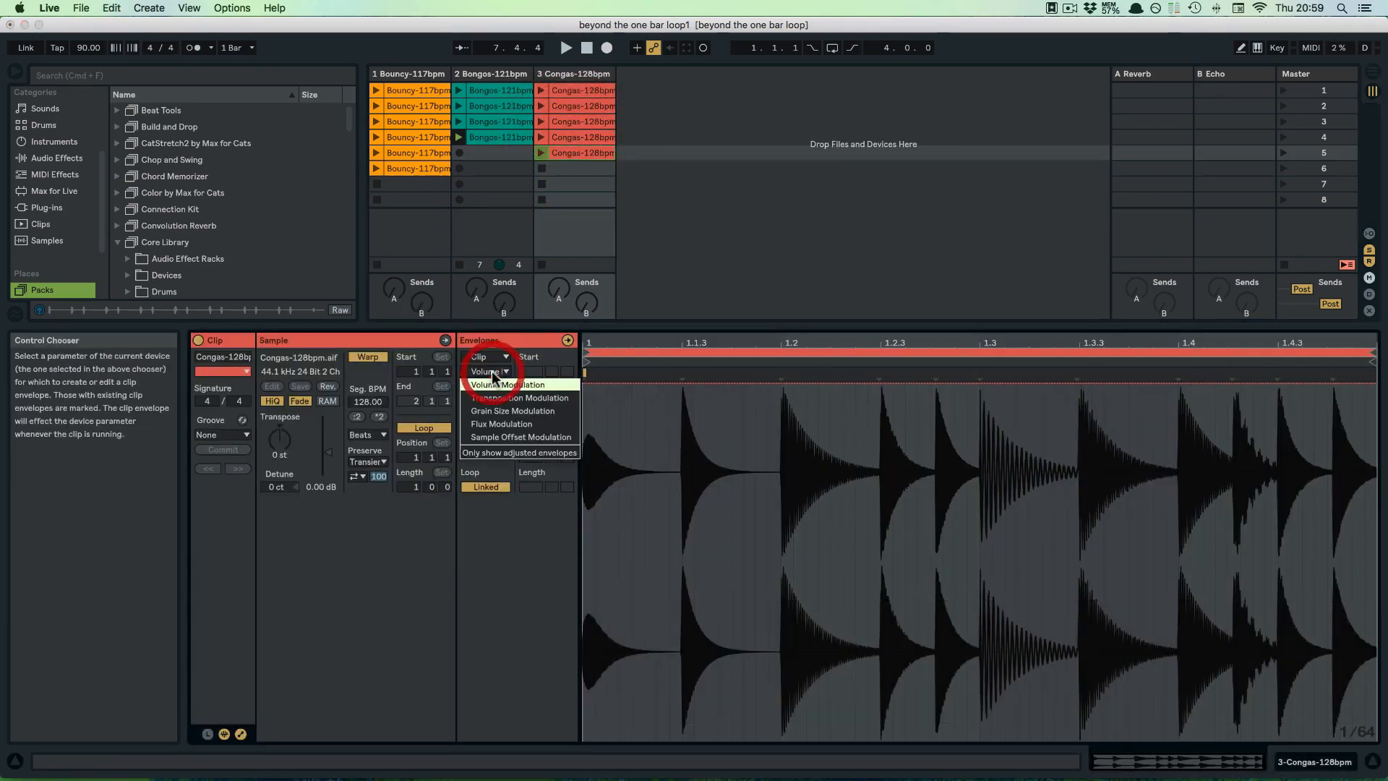
left_click(535, 410)
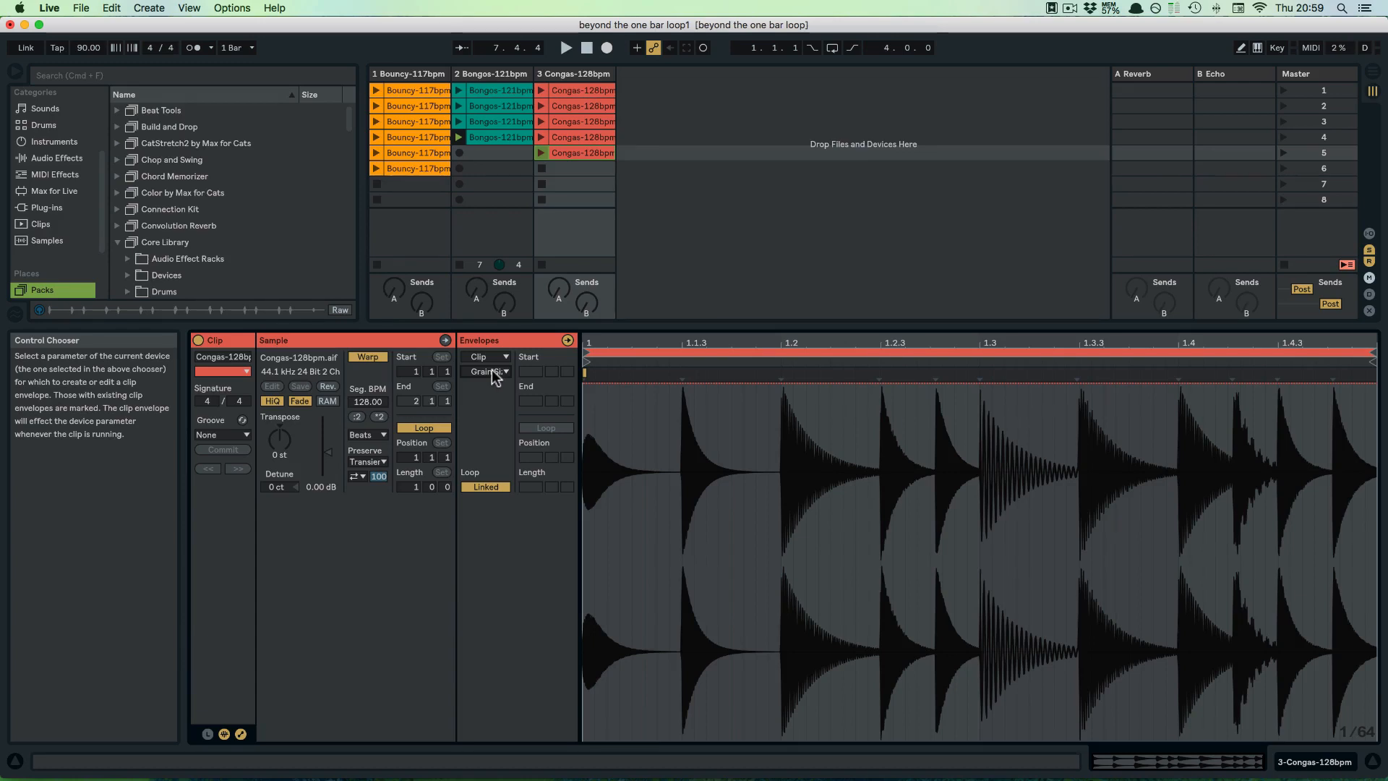
left_click(361, 435)
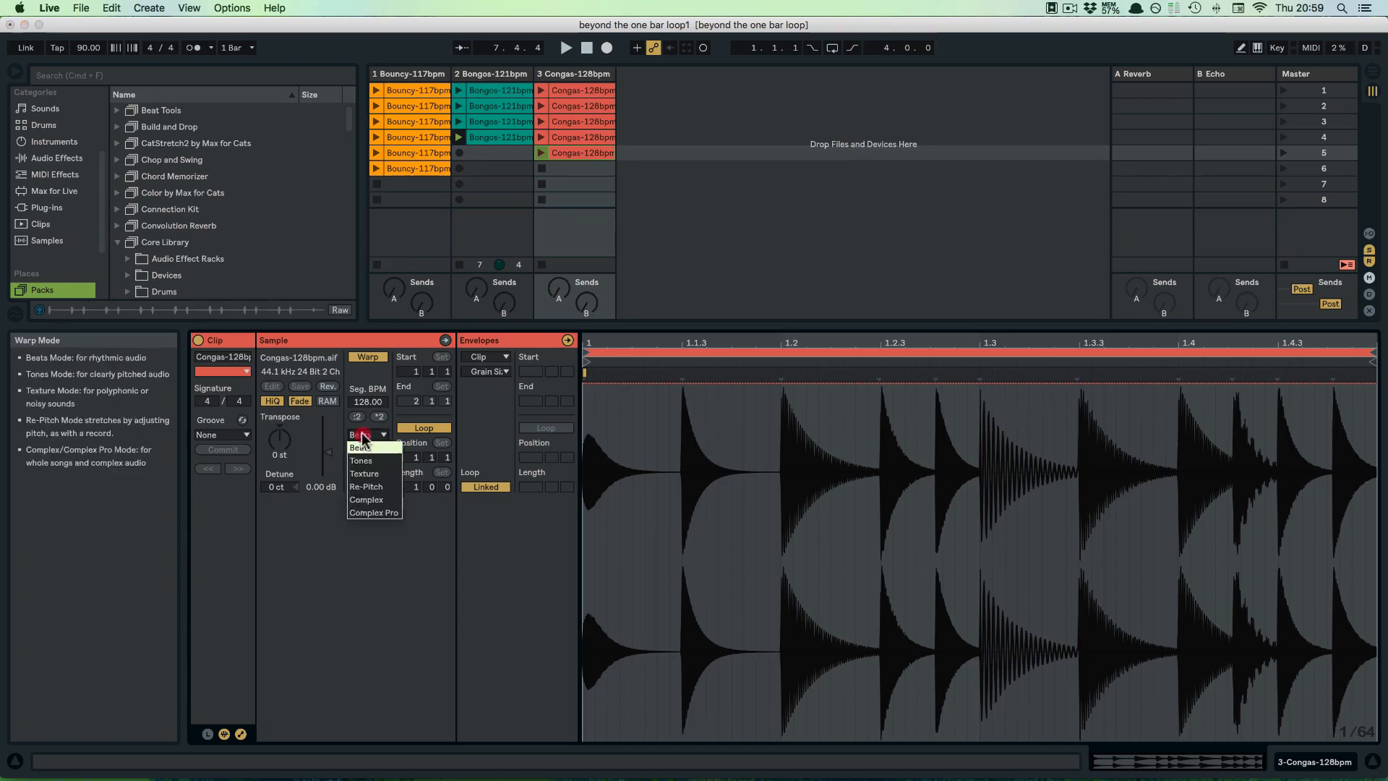
left_click(368, 460)
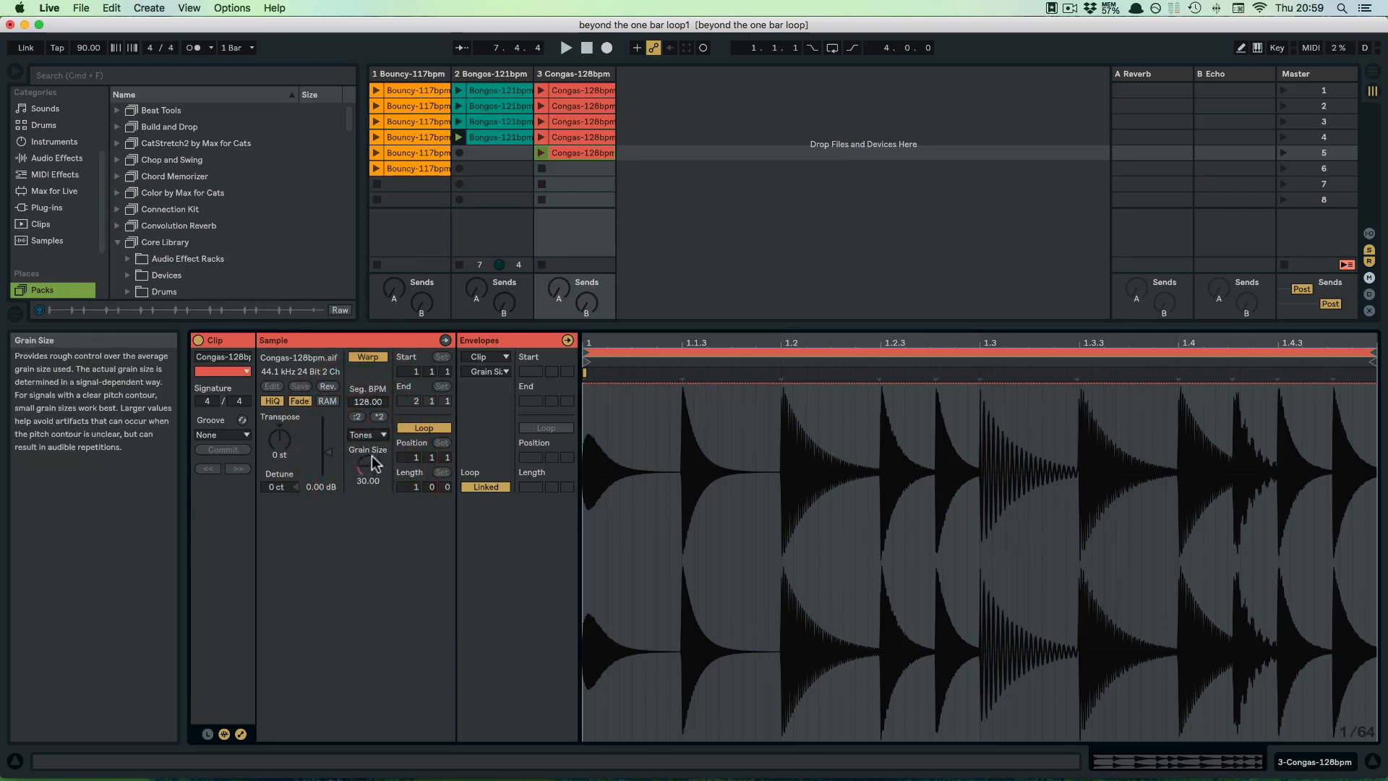
left_click(367, 434)
left_click(369, 474)
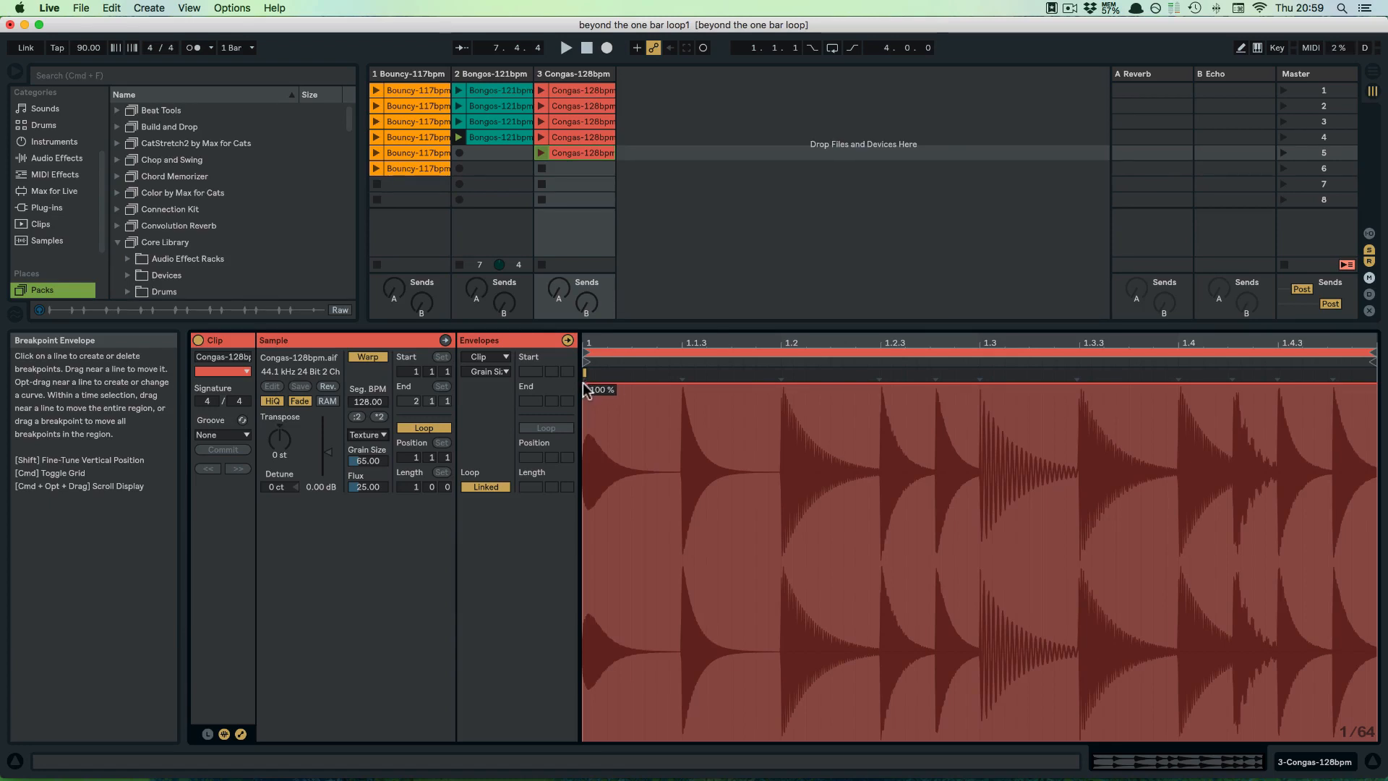
- Ramp the grain size envelope from 100 % at the bar's start down to minimum at its end, and raise Grain Size to 177.36 during playback
left_click(582, 383)
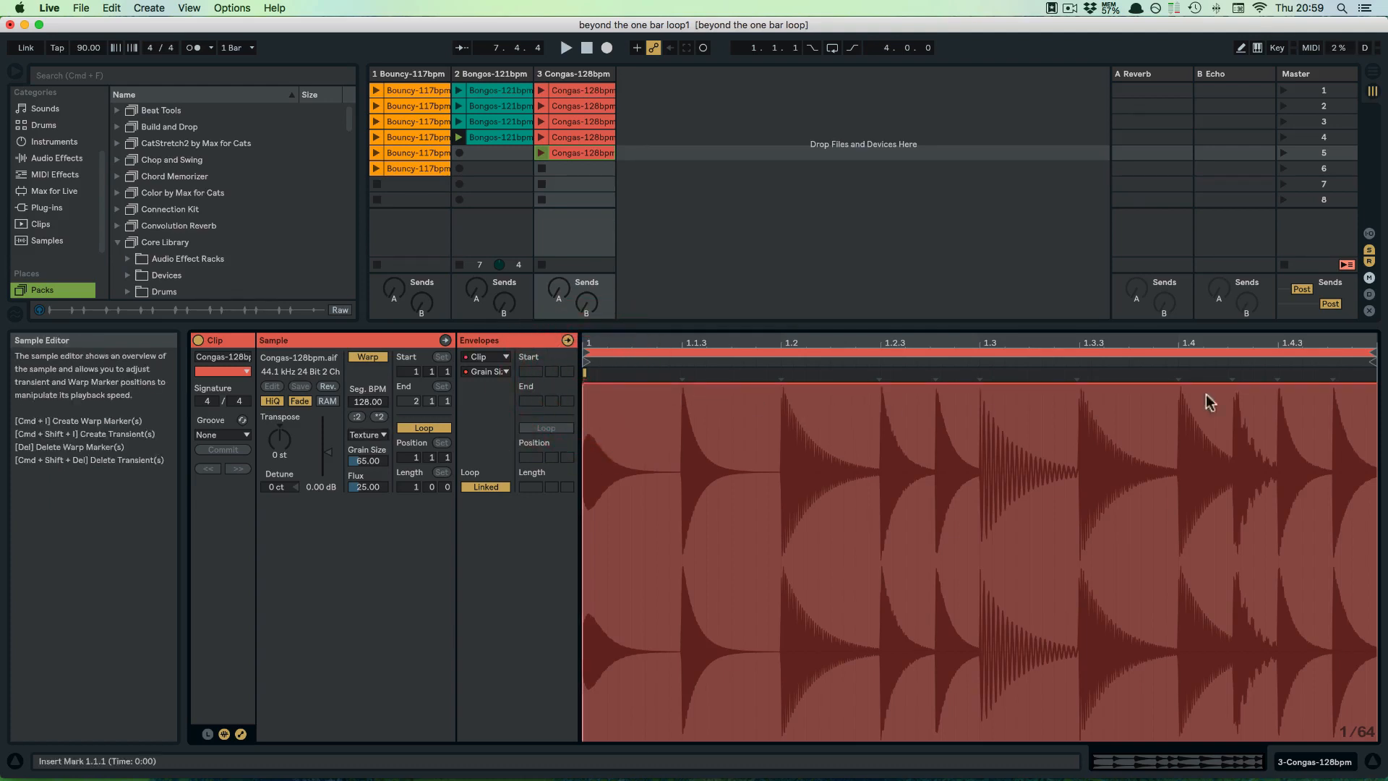
left_click_drag(1362, 384, 1363, 738)
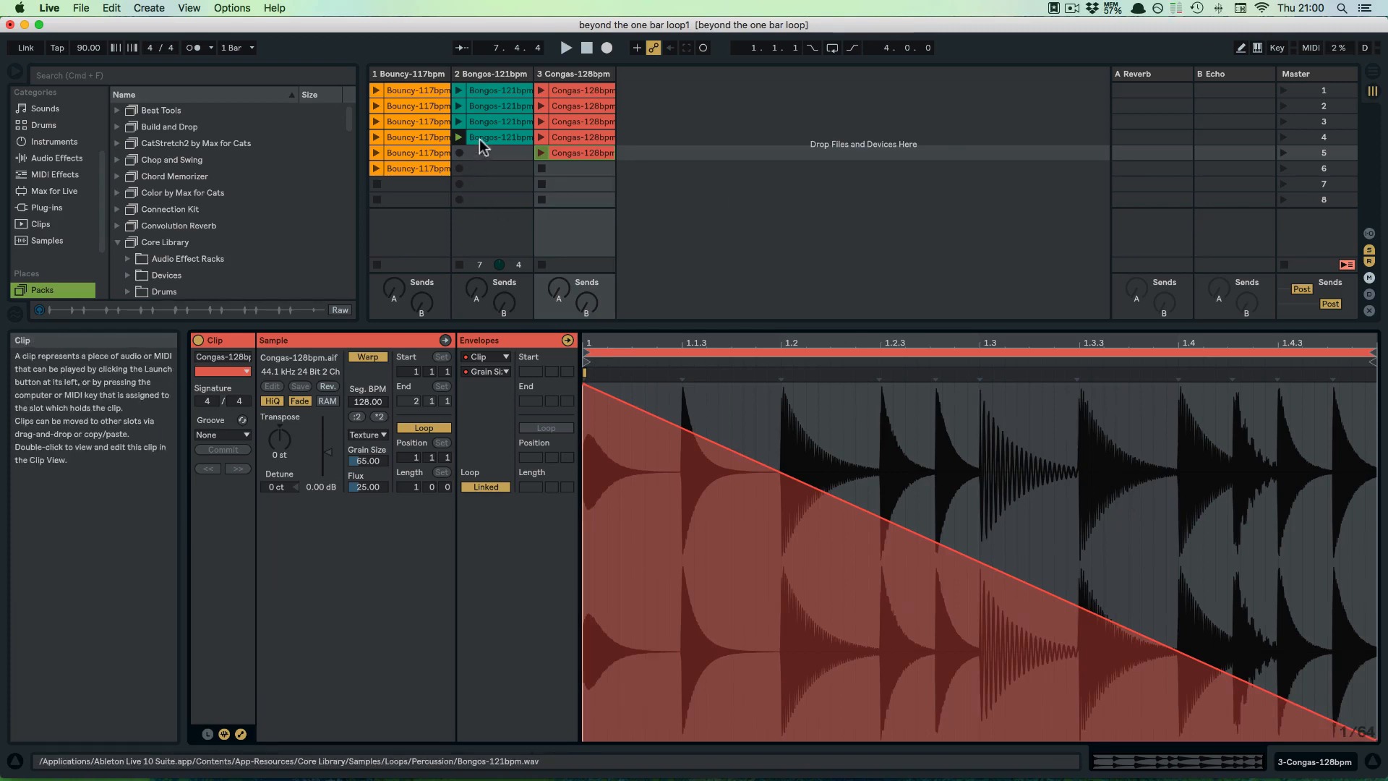
key("space")
key("space")
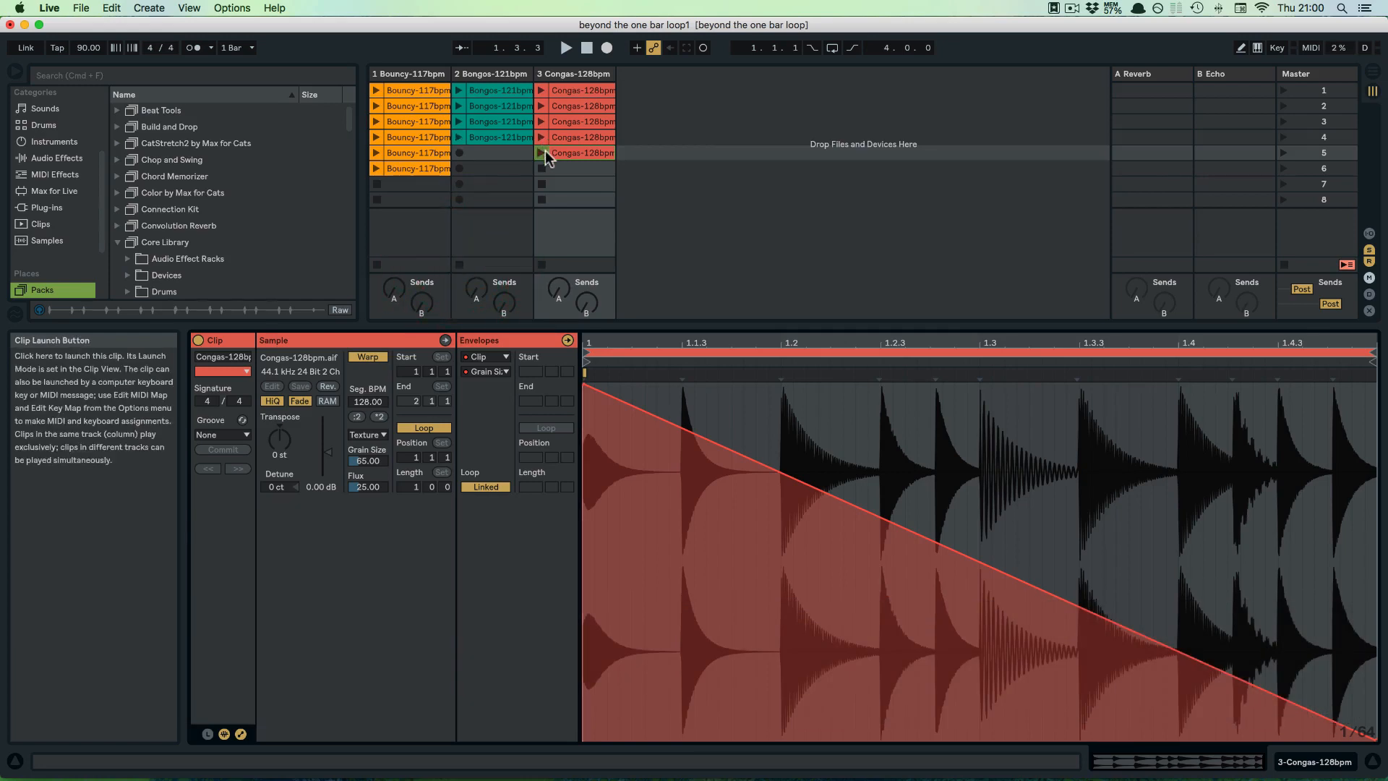
left_click(542, 151)
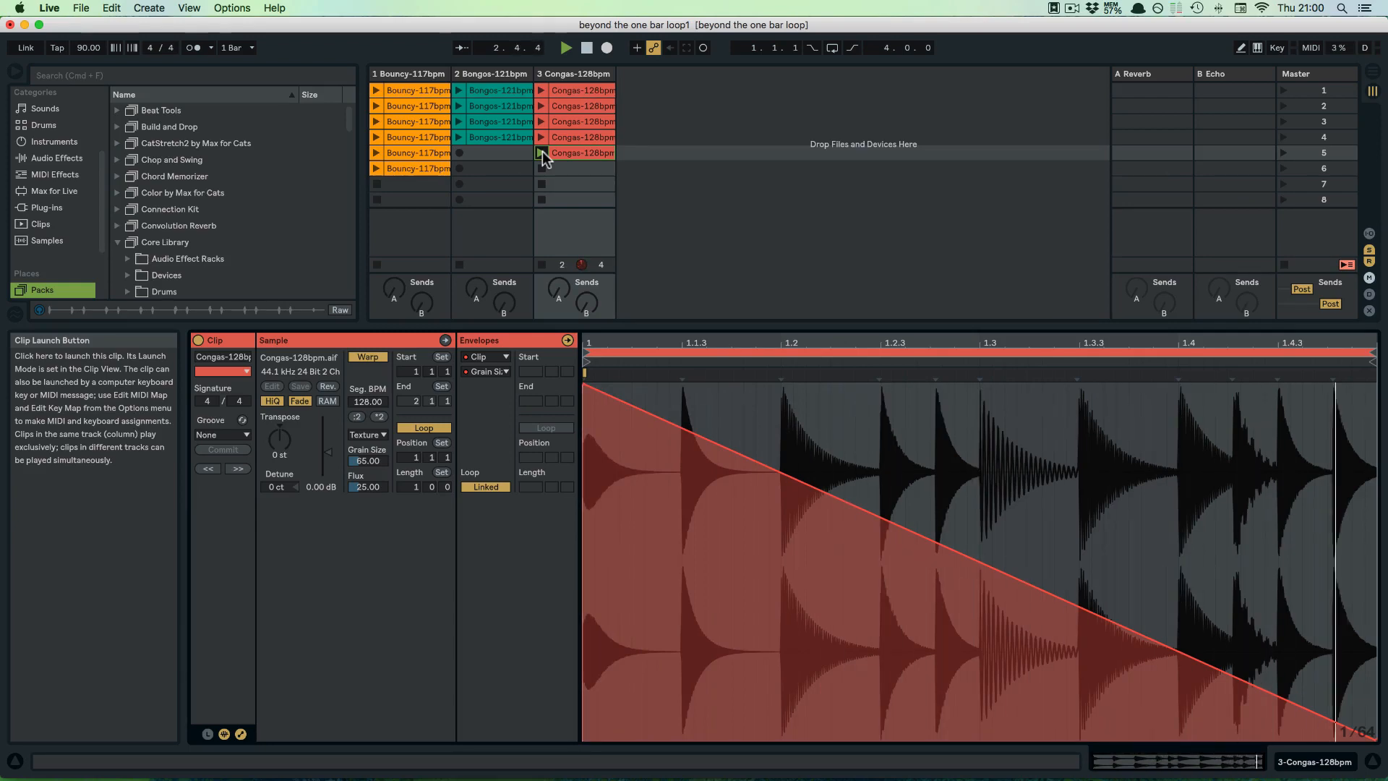
left_click_drag(368, 459, 368, 500)
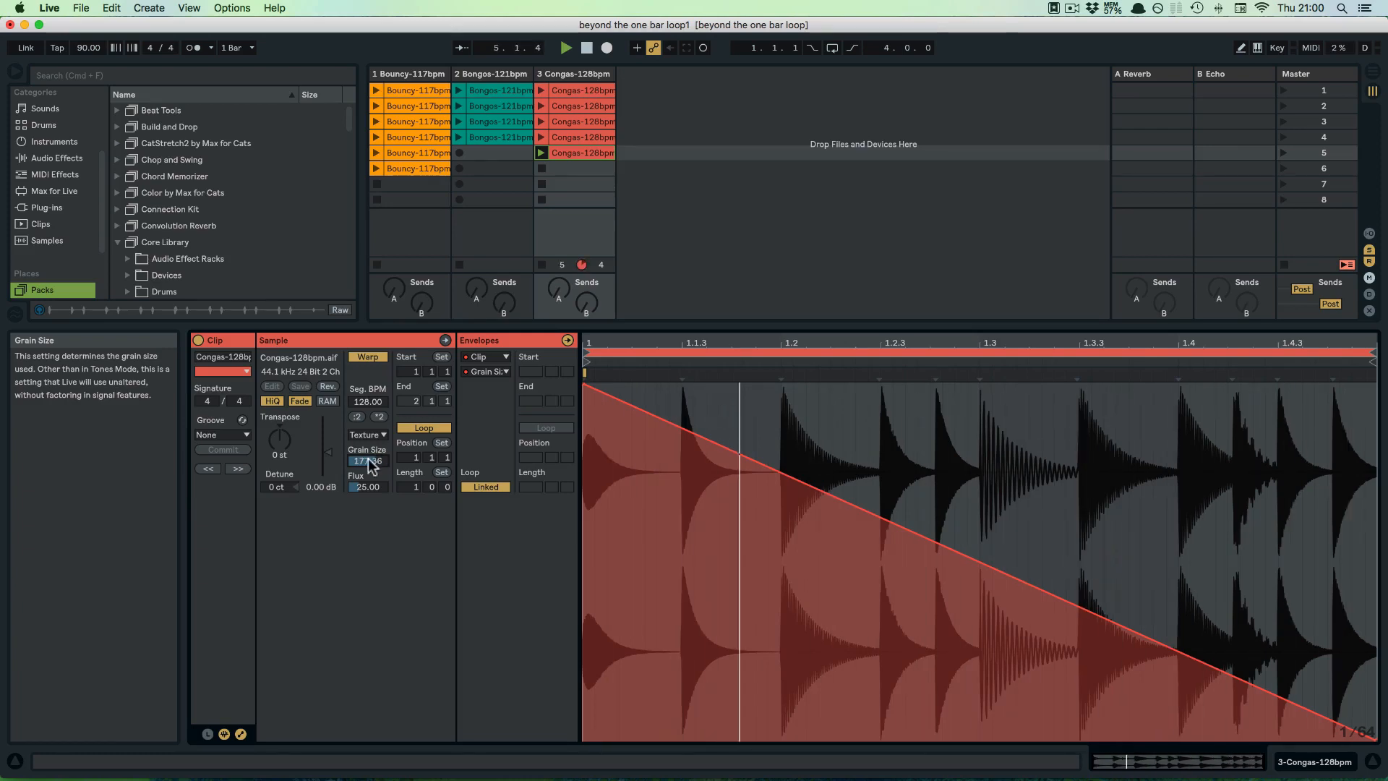
- Try the Tones warp mode on the playing Congas clip with its grain size set to 53.21
left_click(367, 434)
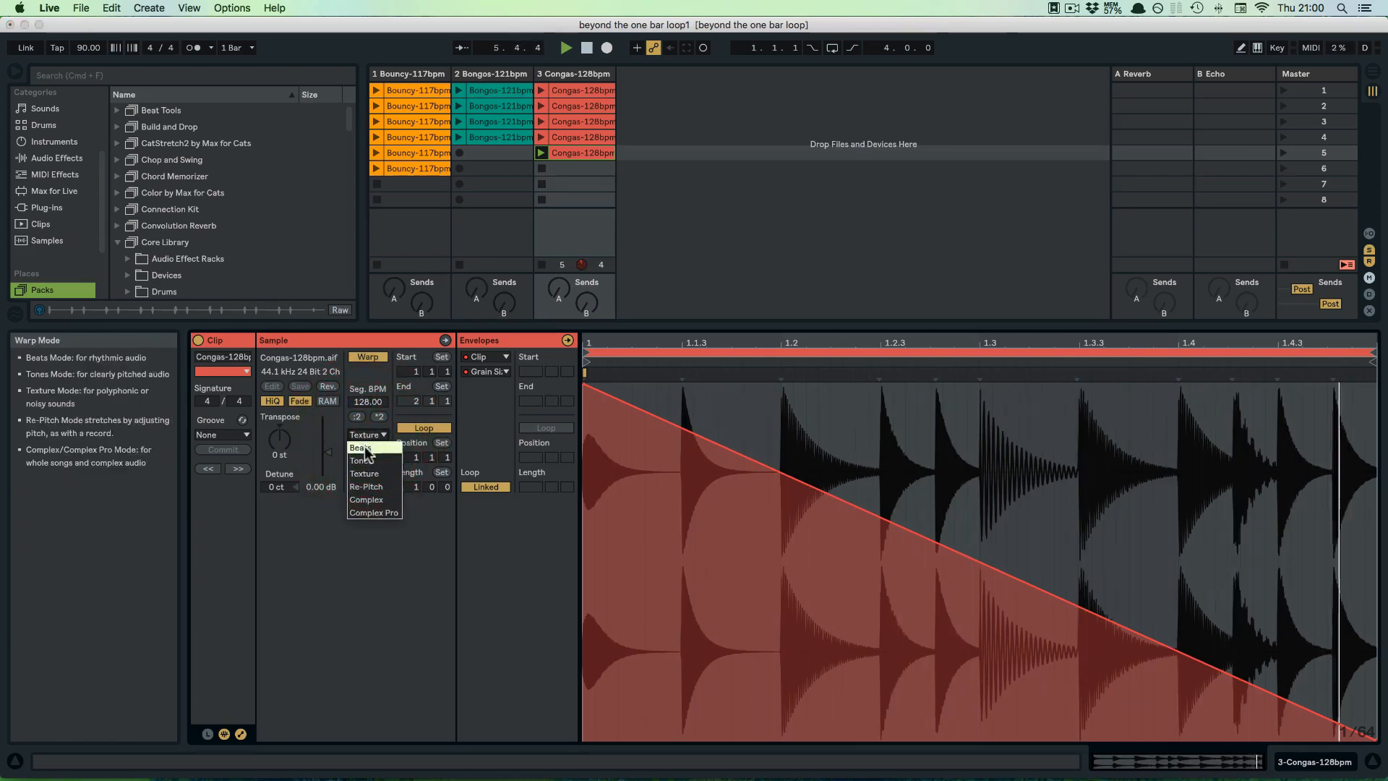
left_click(365, 460)
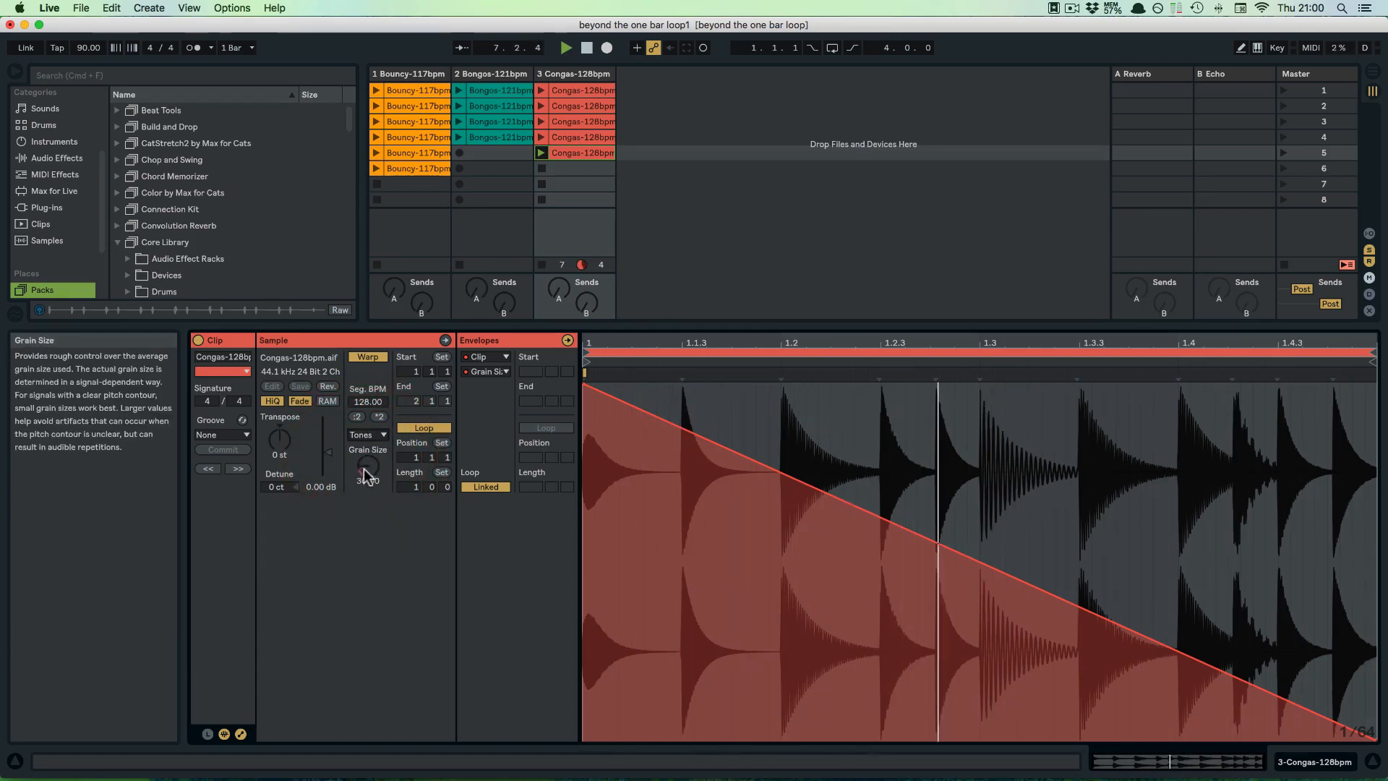
left_click_drag(363, 468, 366, 464)
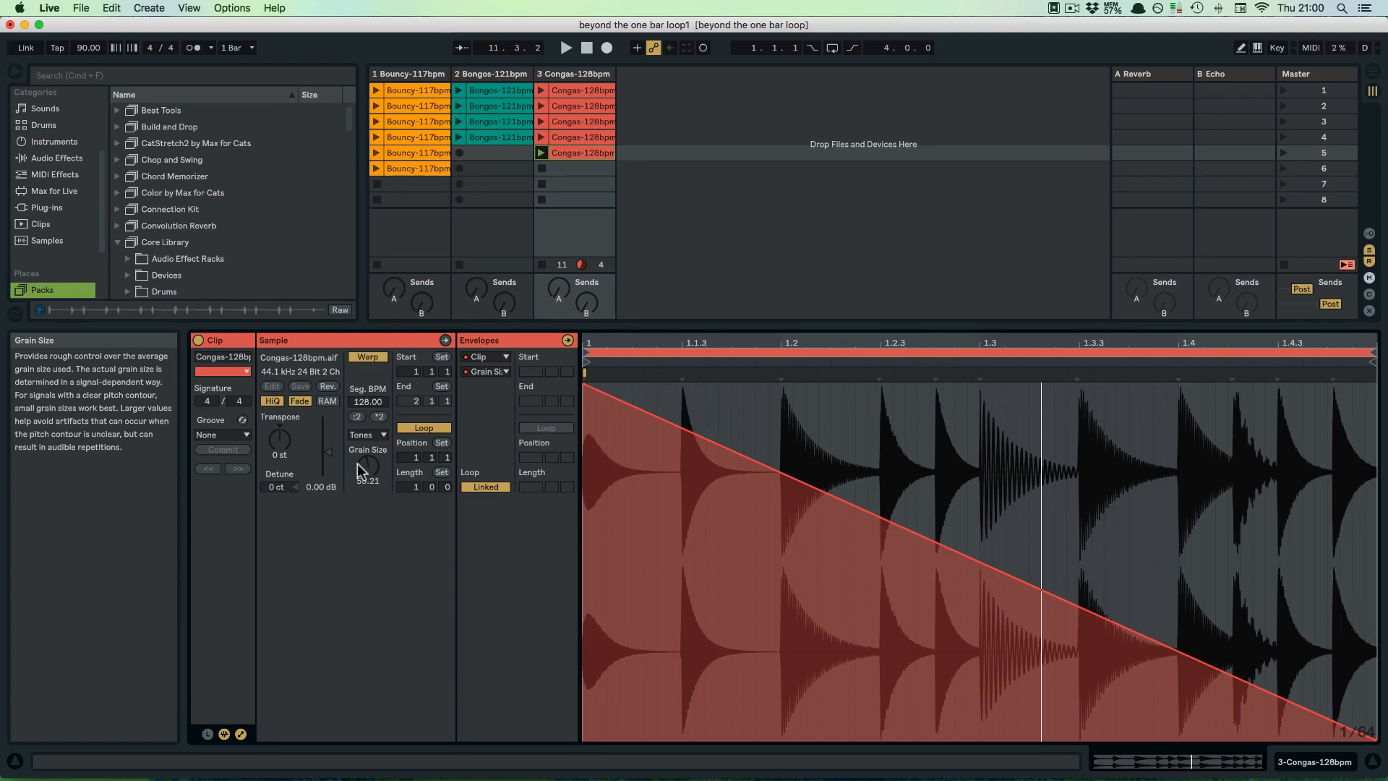
- Show the Congas clip's Flux Modulation envelope and set the warp mode to Texture
left_click(484, 370)
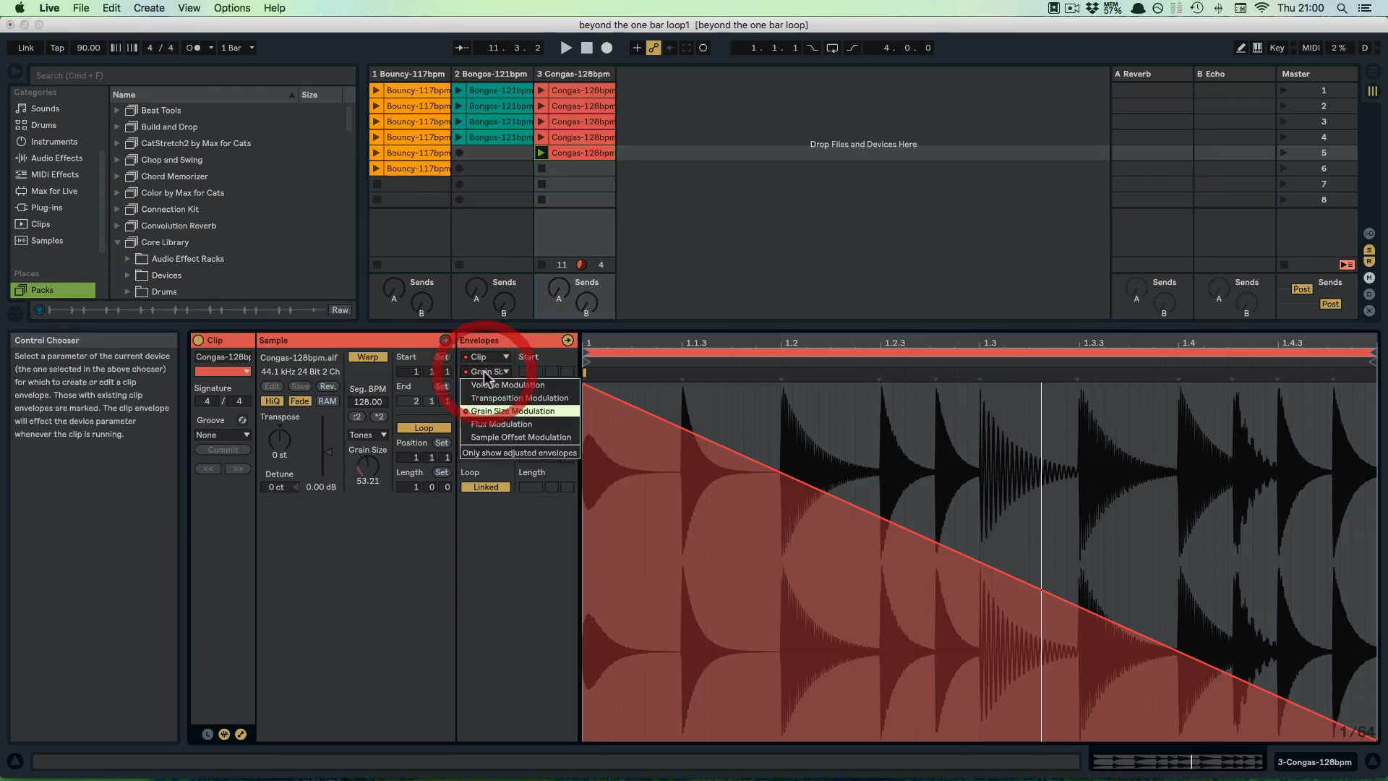
left_click(505, 424)
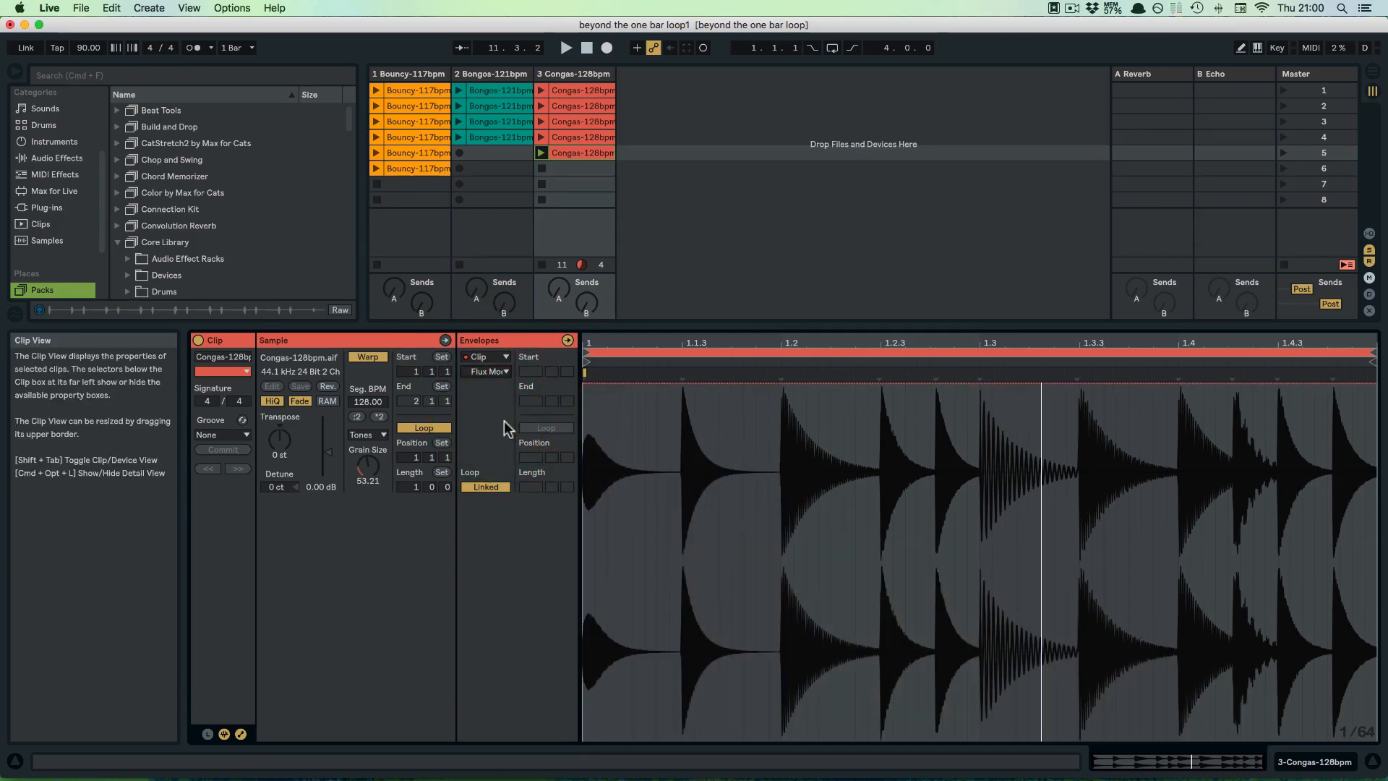
left_click(375, 436)
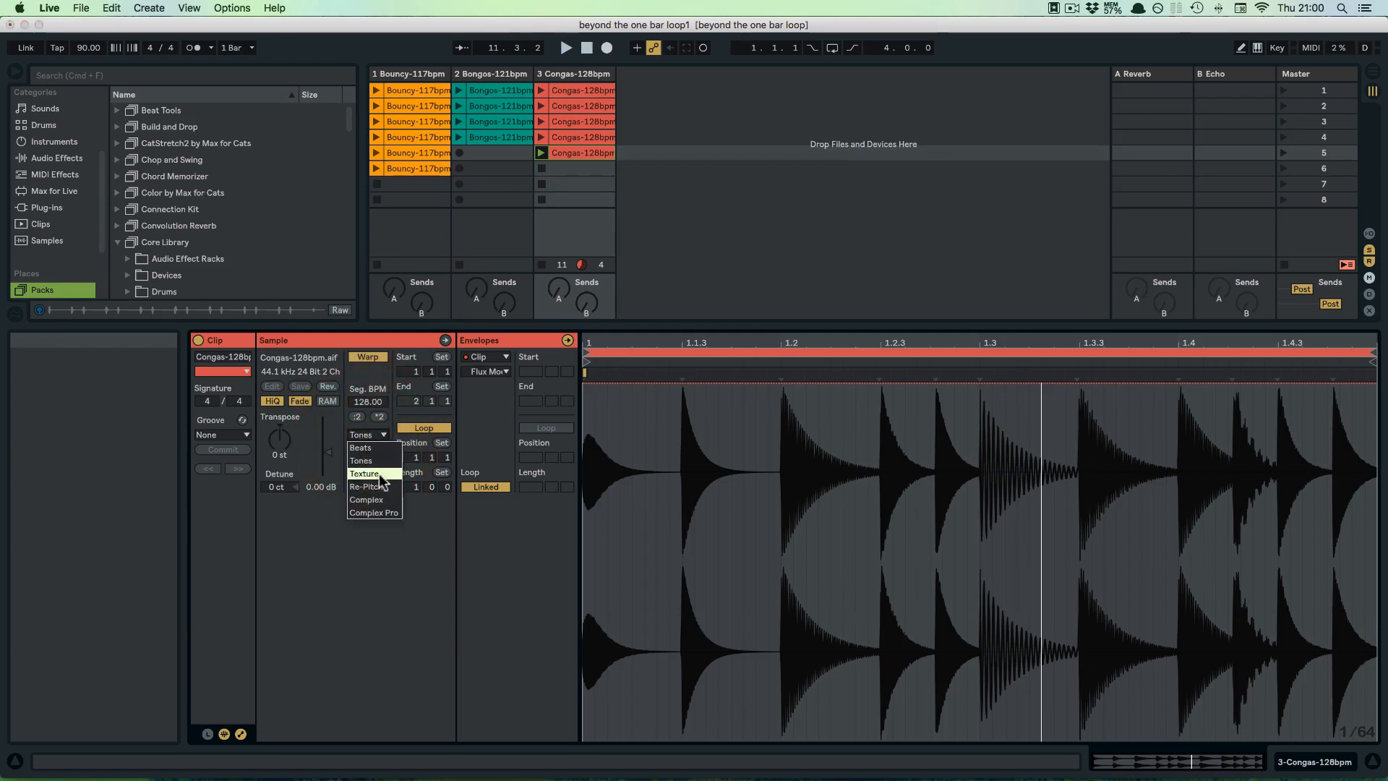
left_click(370, 474)
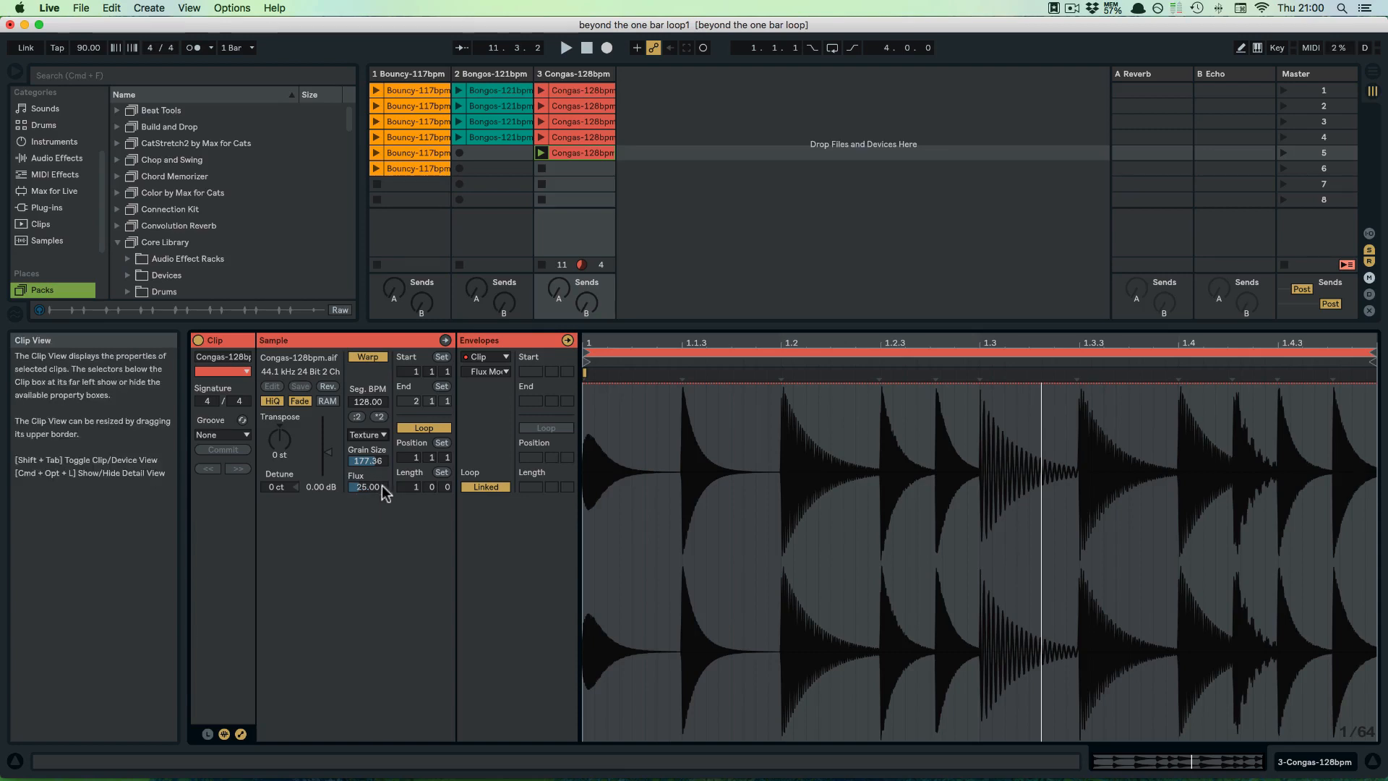
- Ramp the flux envelope from minimum at the bar's start up to maximum at its end, and audition the clip
left_click(583, 383)
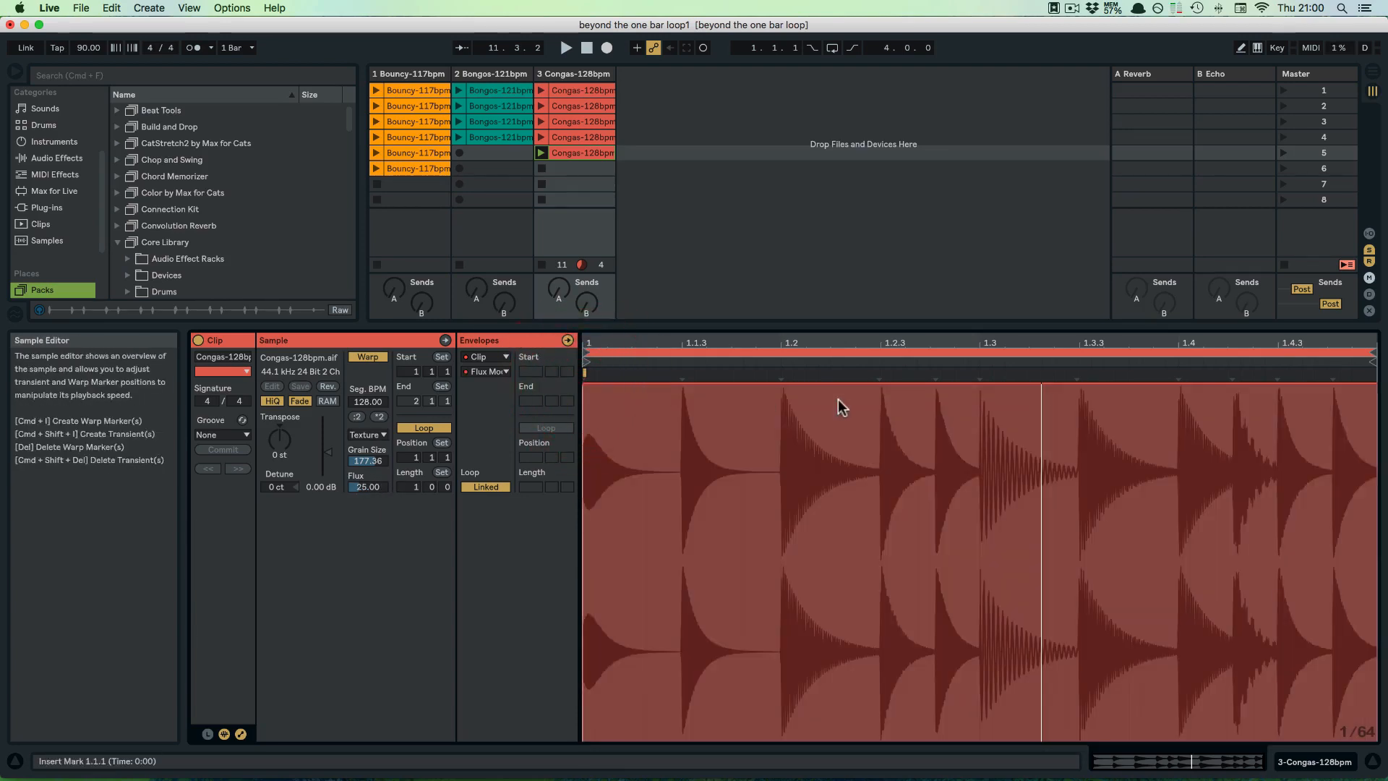
left_click(1376, 383)
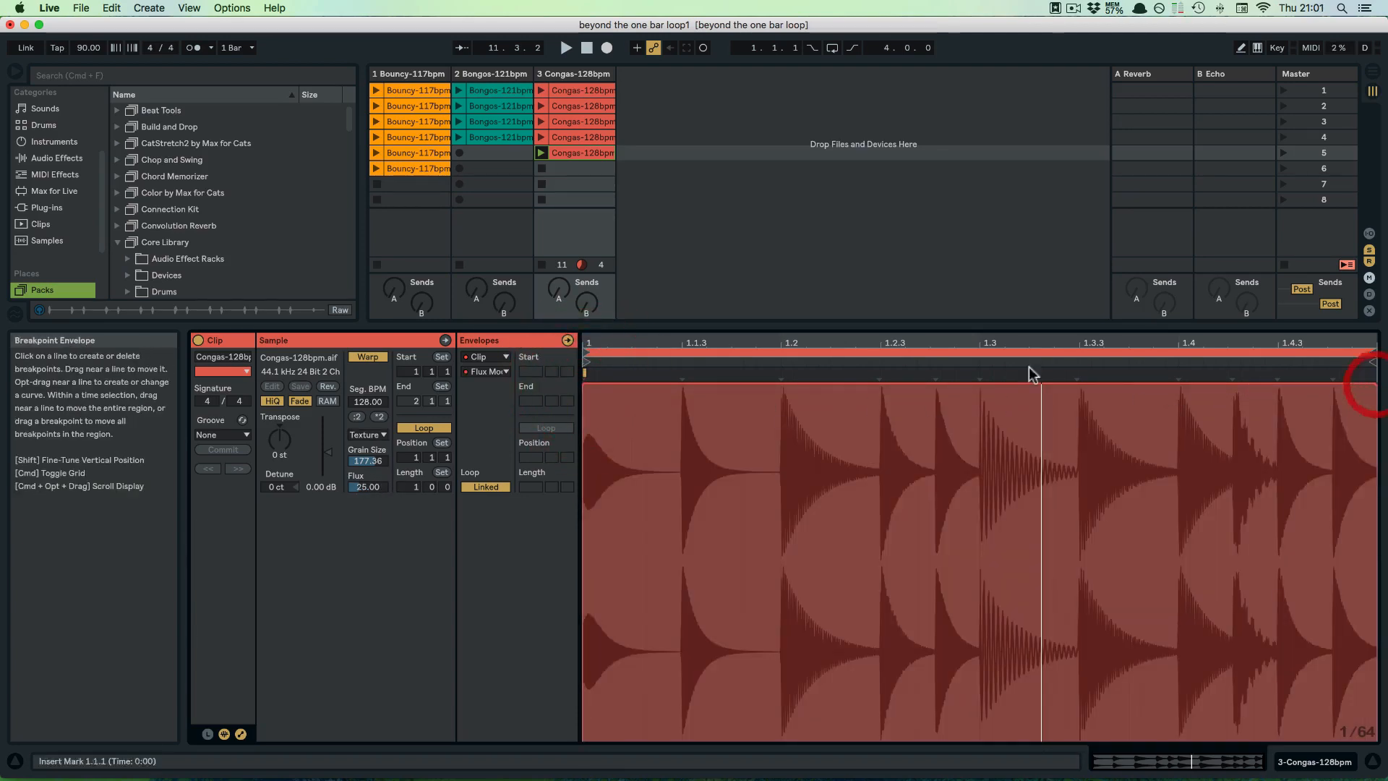
left_click_drag(584, 384, 584, 726)
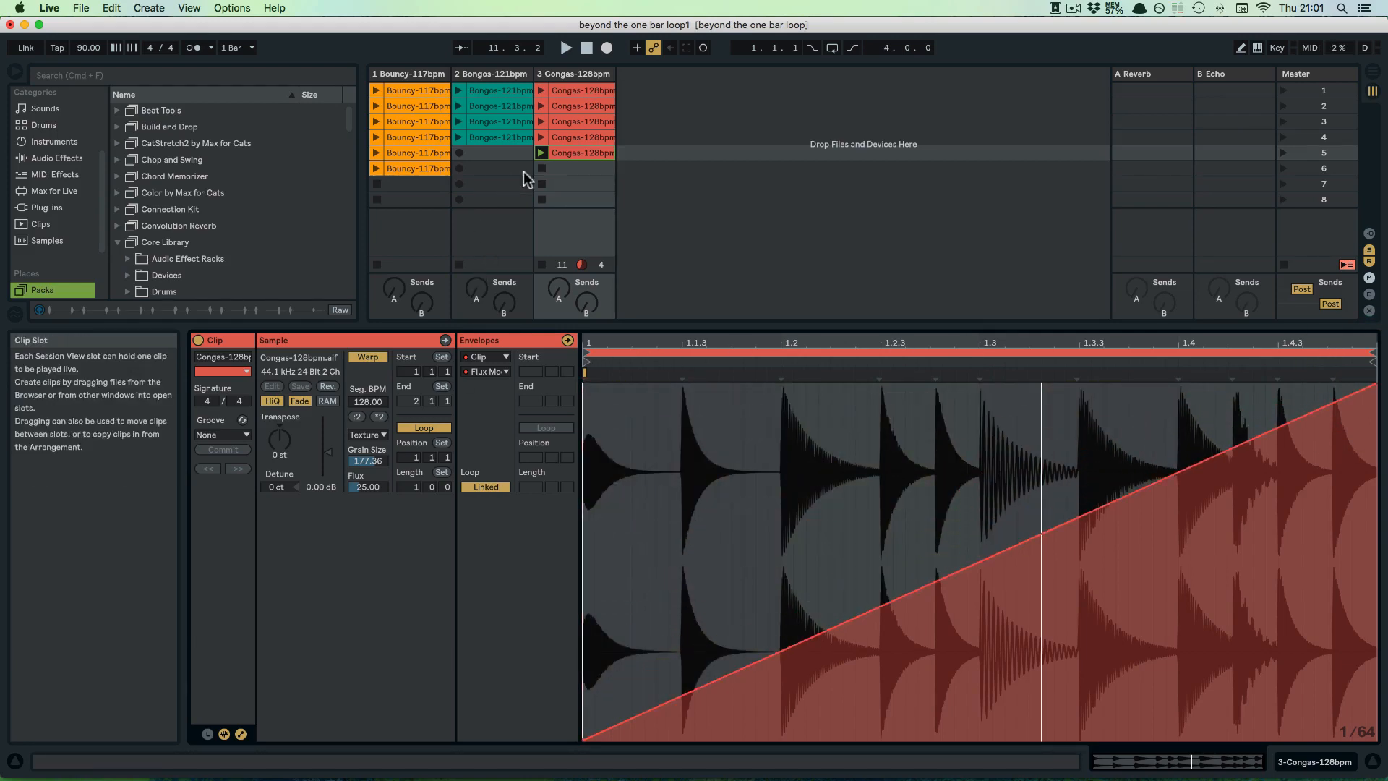
key("space")
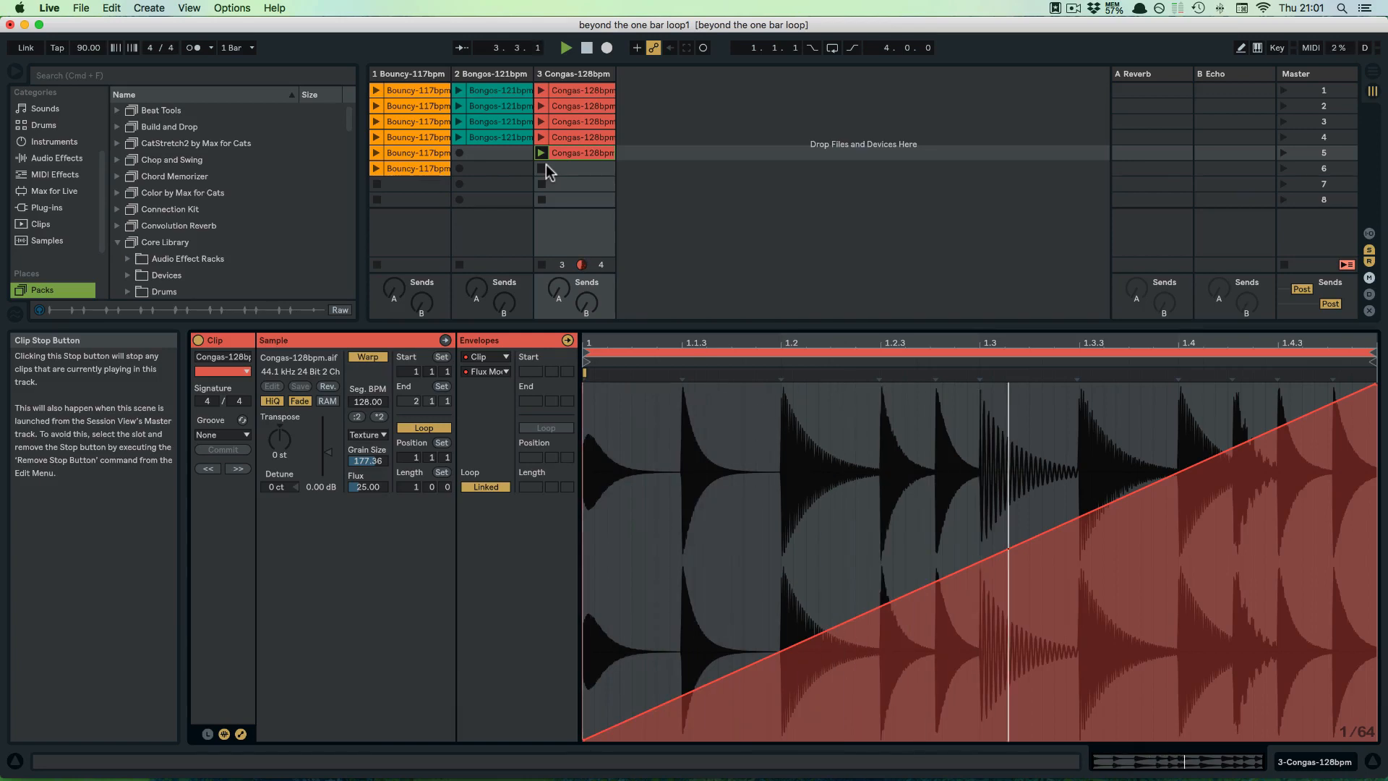
- Show the Sample Offset Modulation envelope and offset the section from 1.1.3 to 1.2 by +4 16ths
left_click(496, 375)
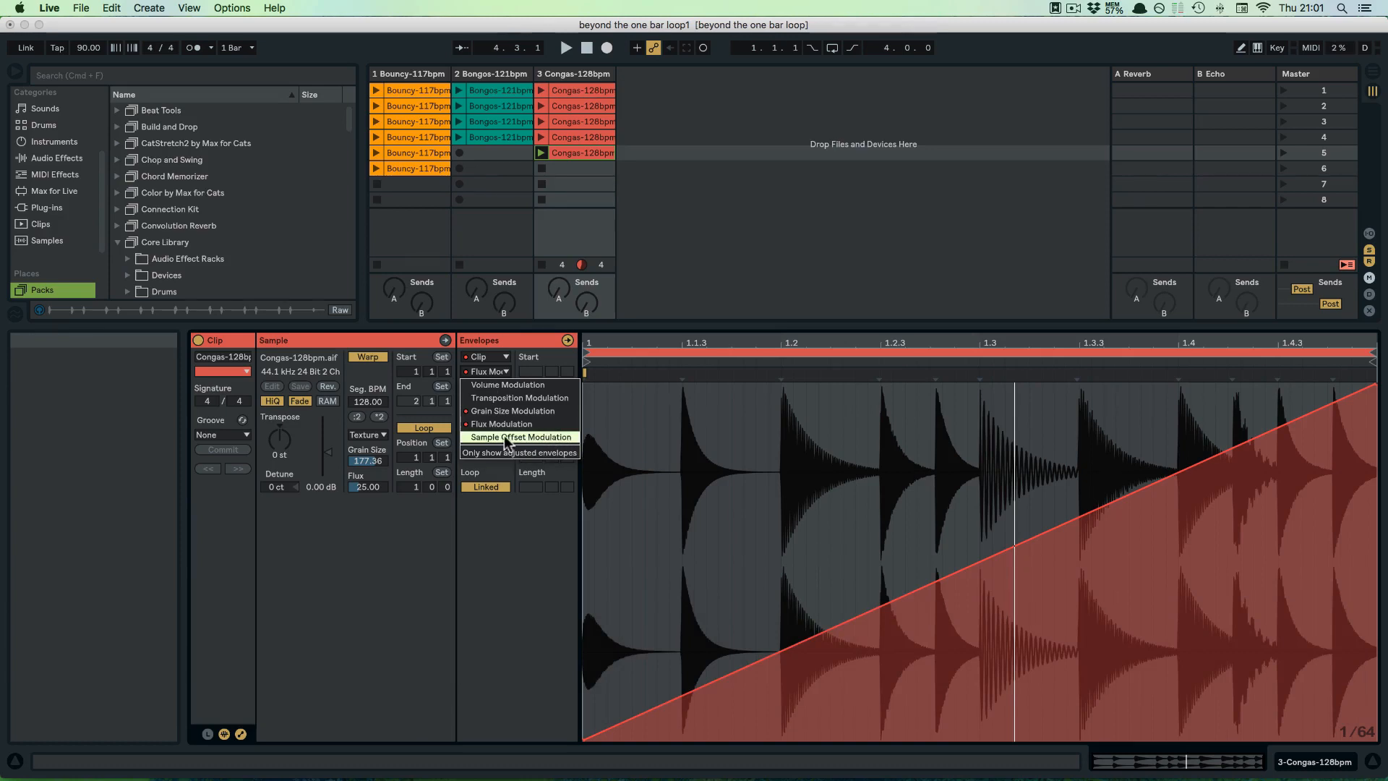
left_click(505, 437)
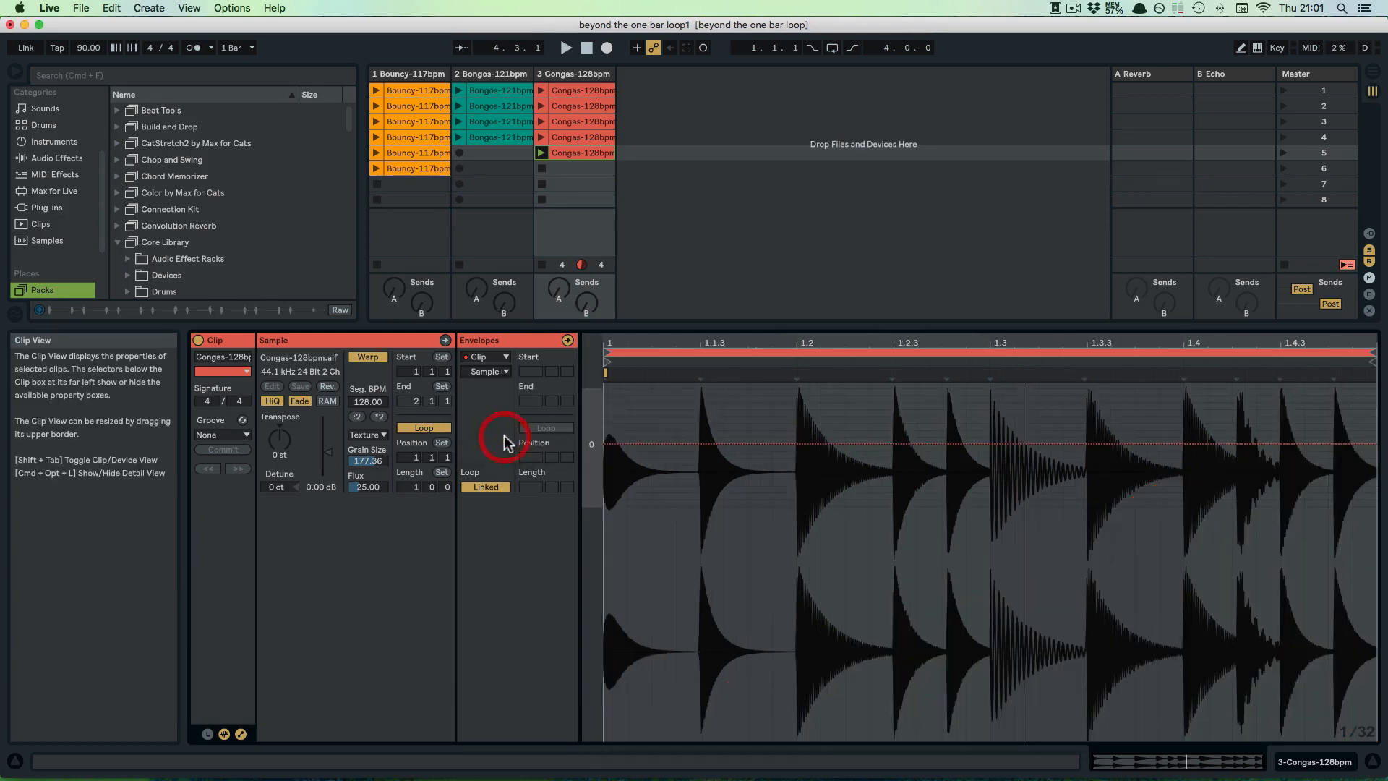
left_click(608, 443)
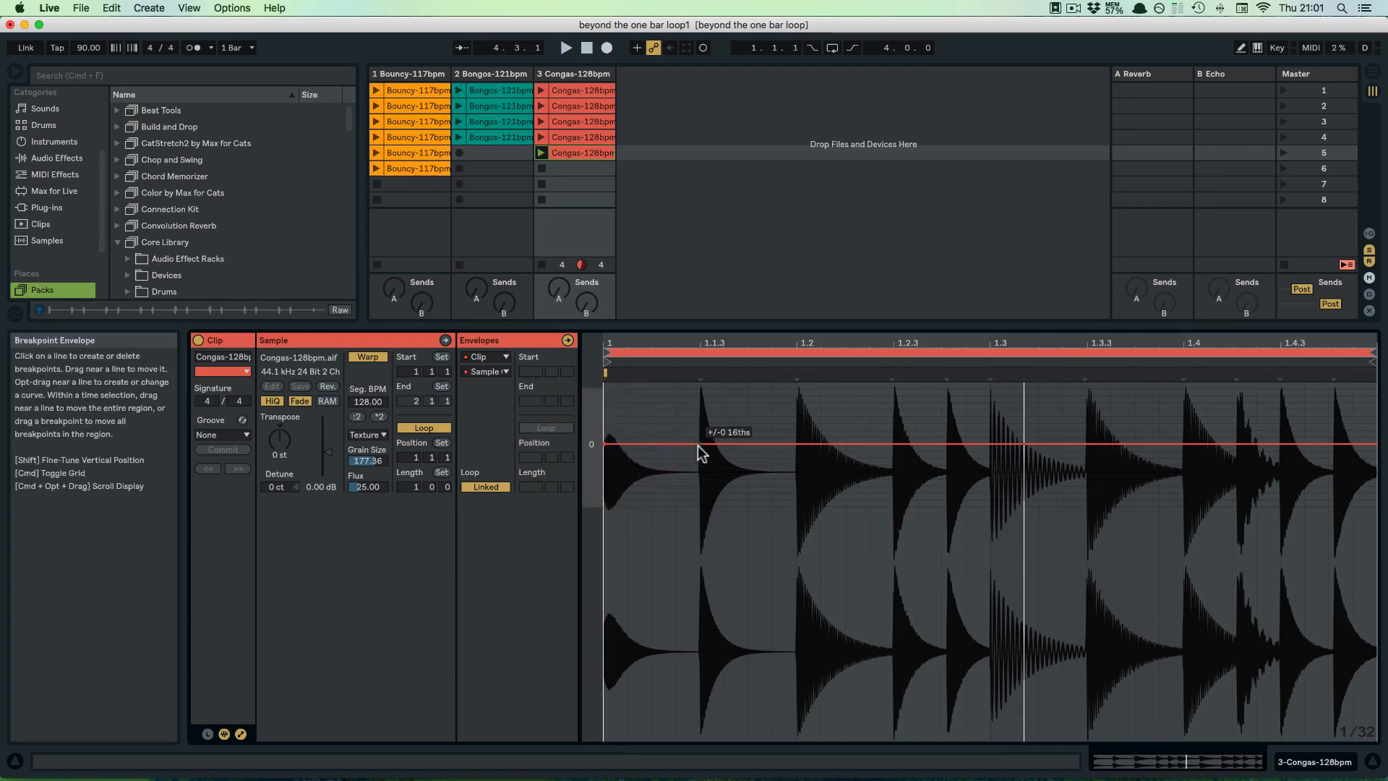
left_click(699, 445)
left_click_drag(735, 445, 699, 416)
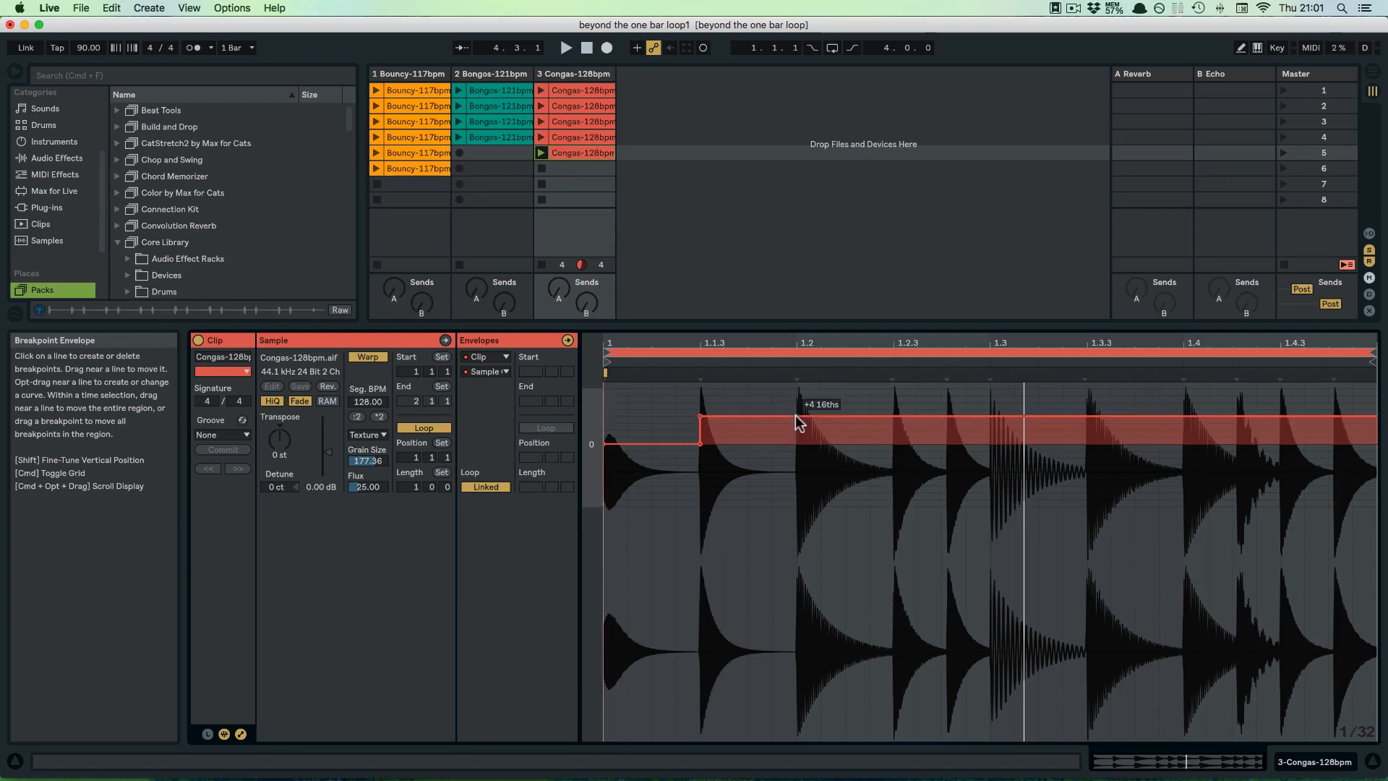
left_click_drag(797, 416, 796, 443)
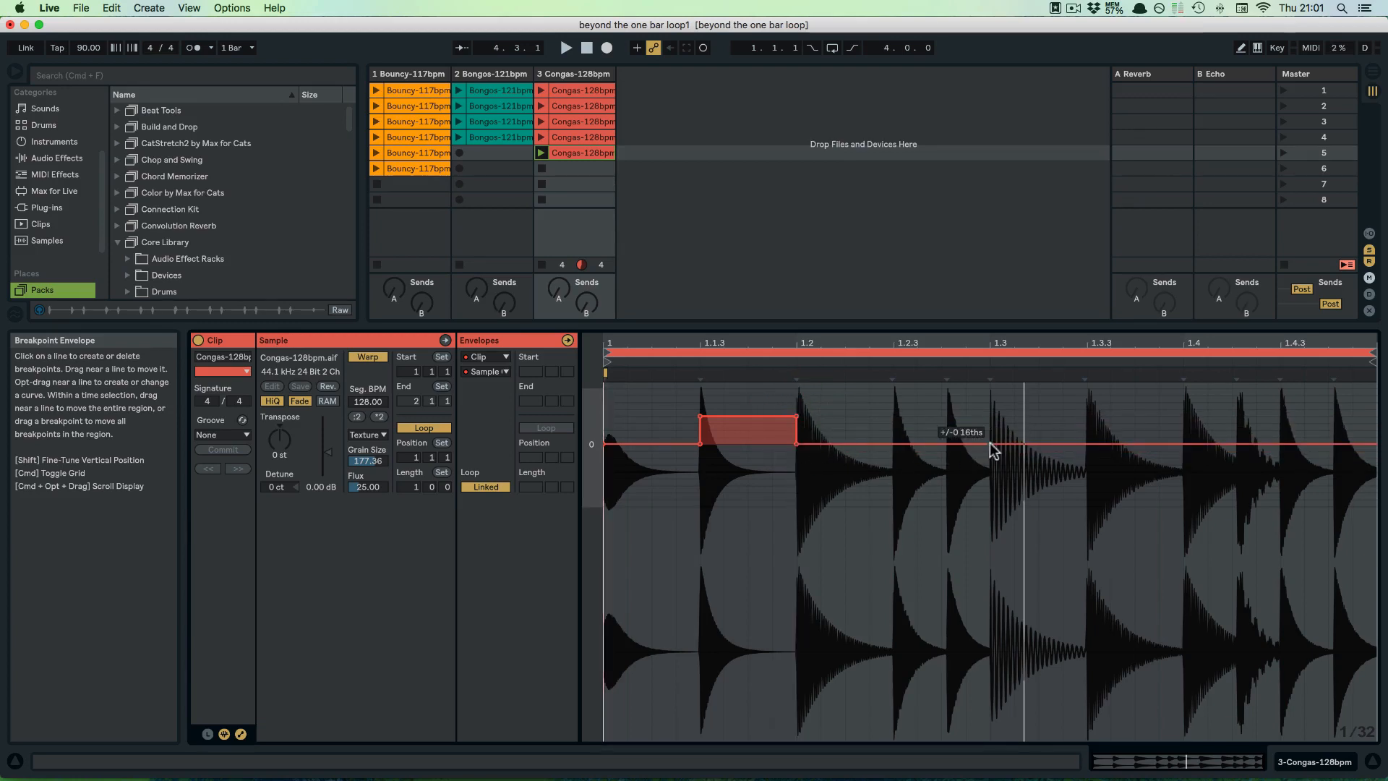
- Offset the section from 1.3 to 1.3.3 by -2 16ths and launch the Congas clip to hear it
left_click_drag(990, 445, 990, 456)
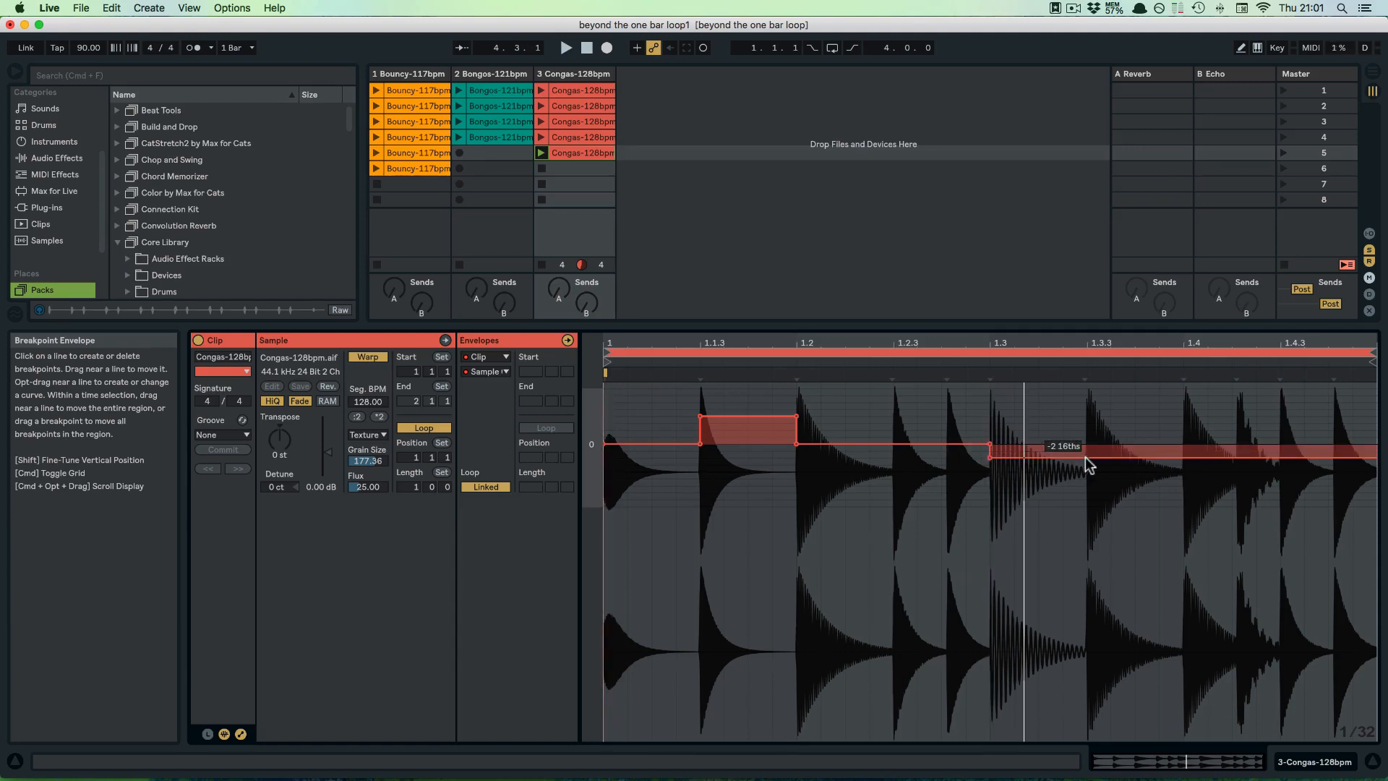
left_click_drag(1086, 457, 1038, 430)
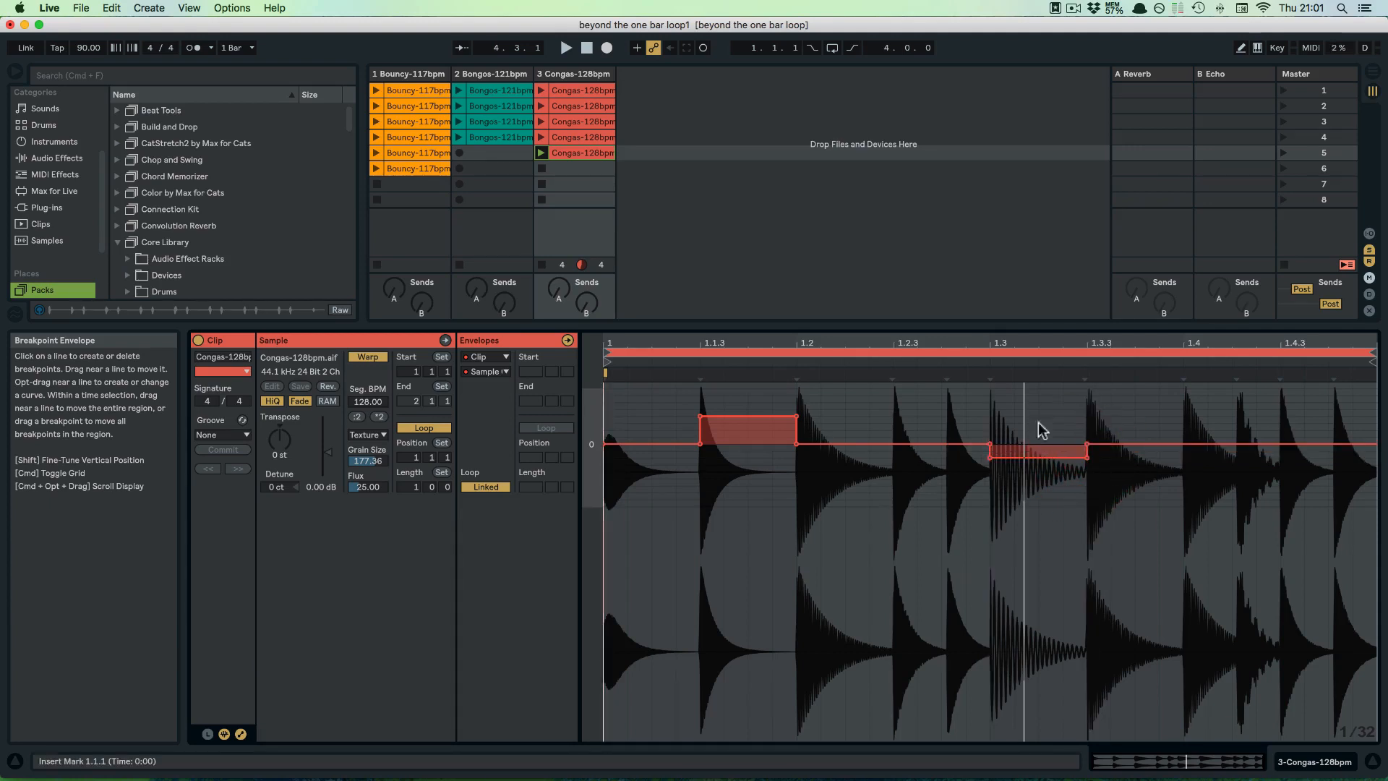
left_click(541, 153)
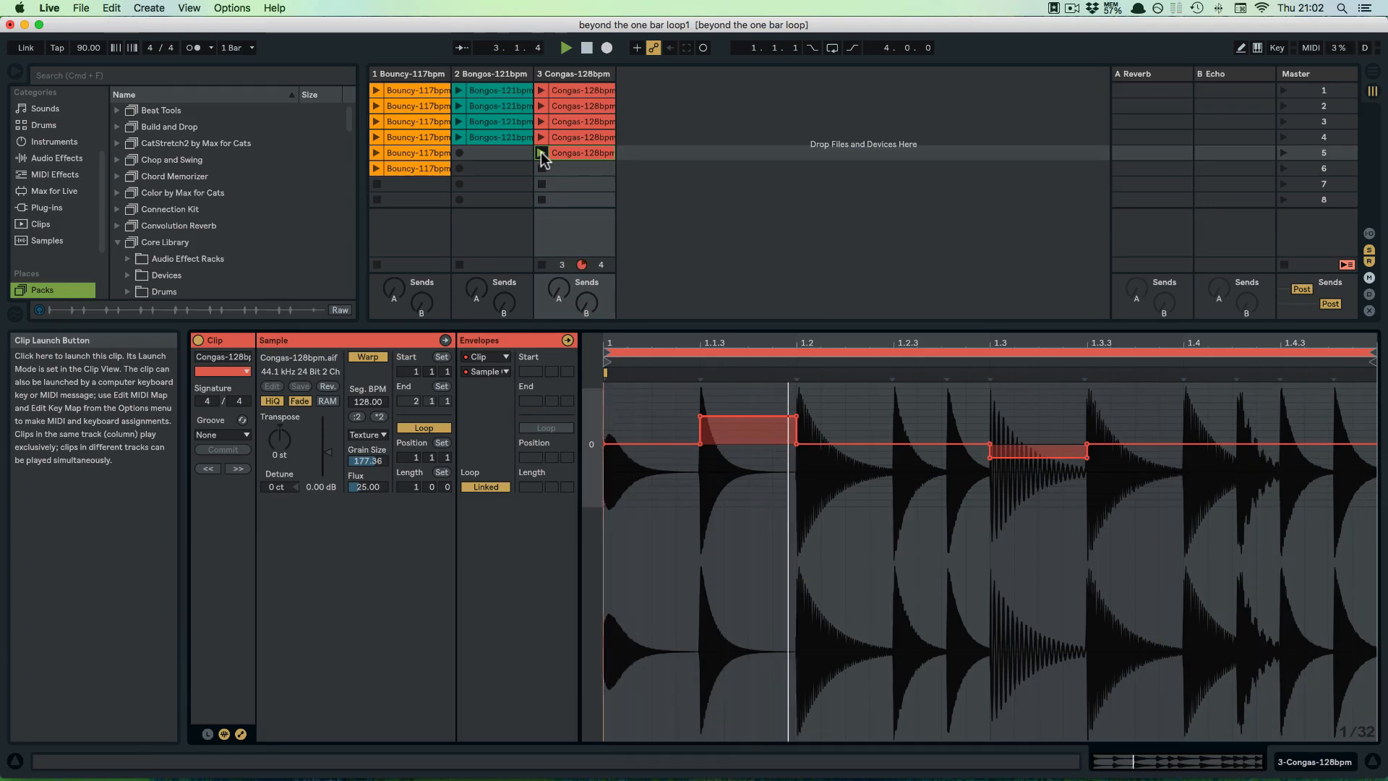
- Stop playback and show the Transposition Modulation envelope of the Congas clip in scene 5
key("space")
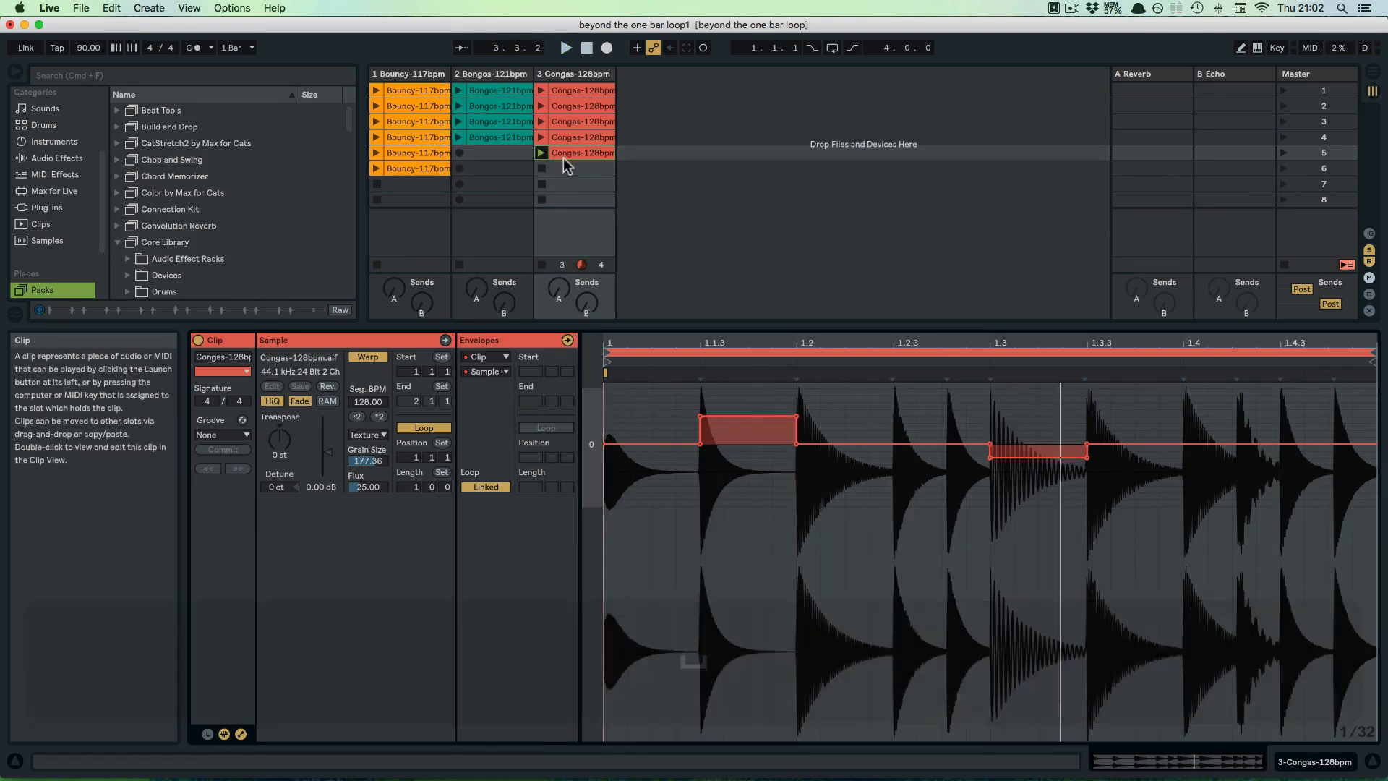
left_click(571, 153)
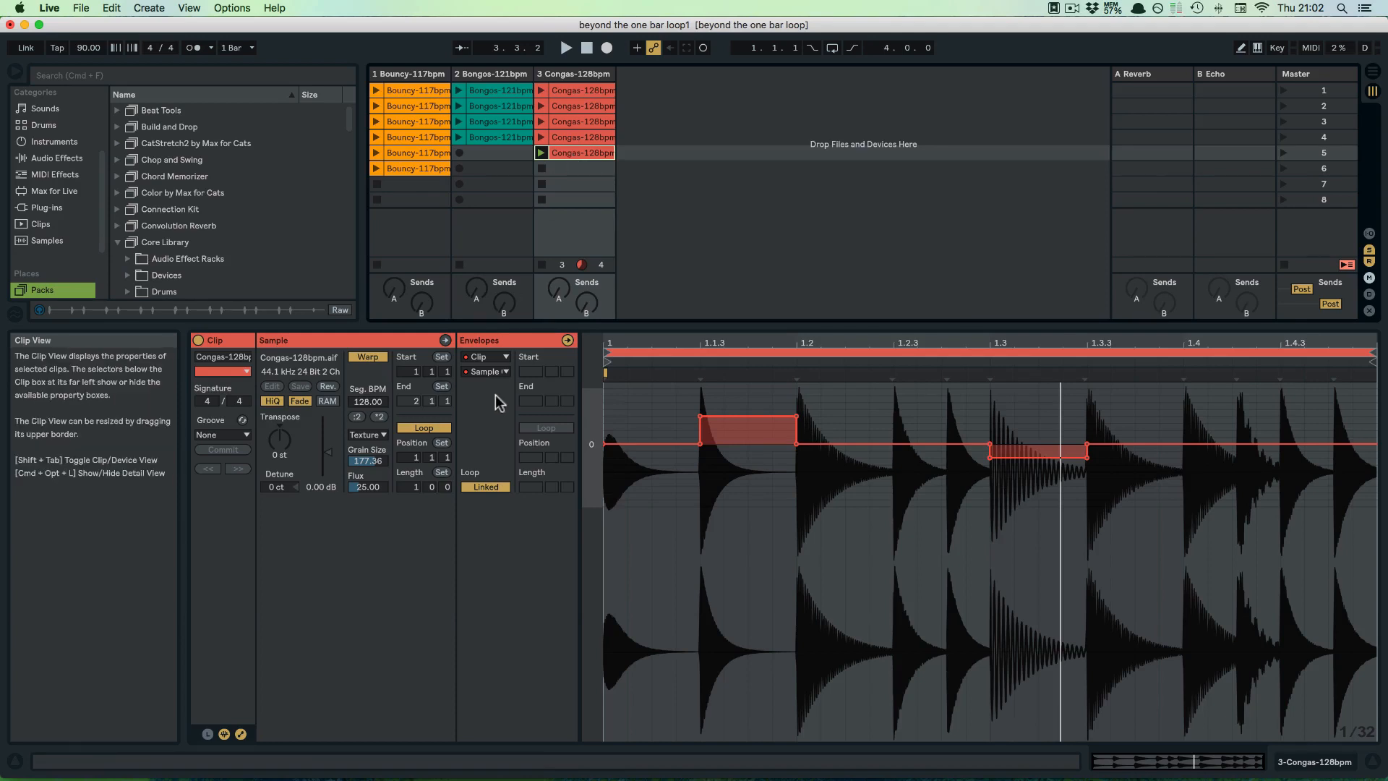
left_click(488, 371)
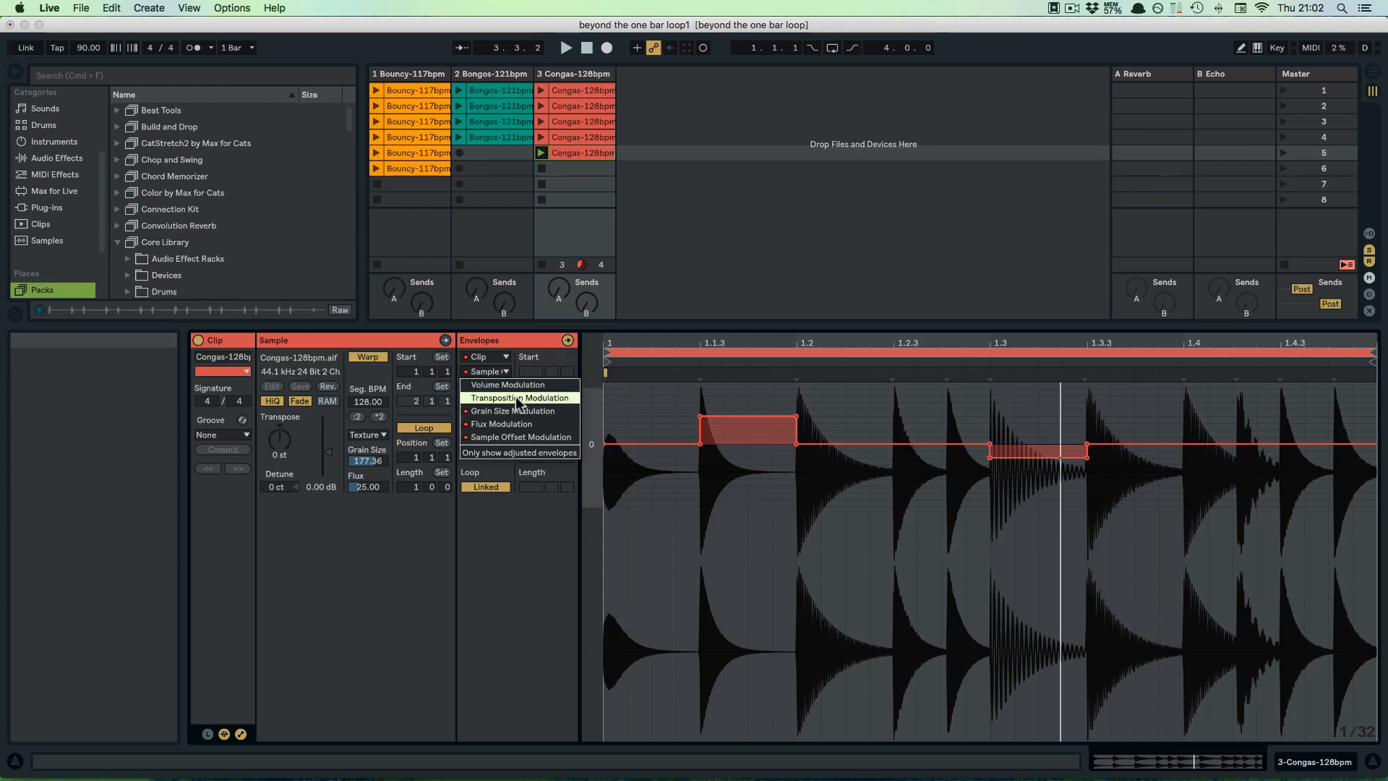
left_click(495, 397)
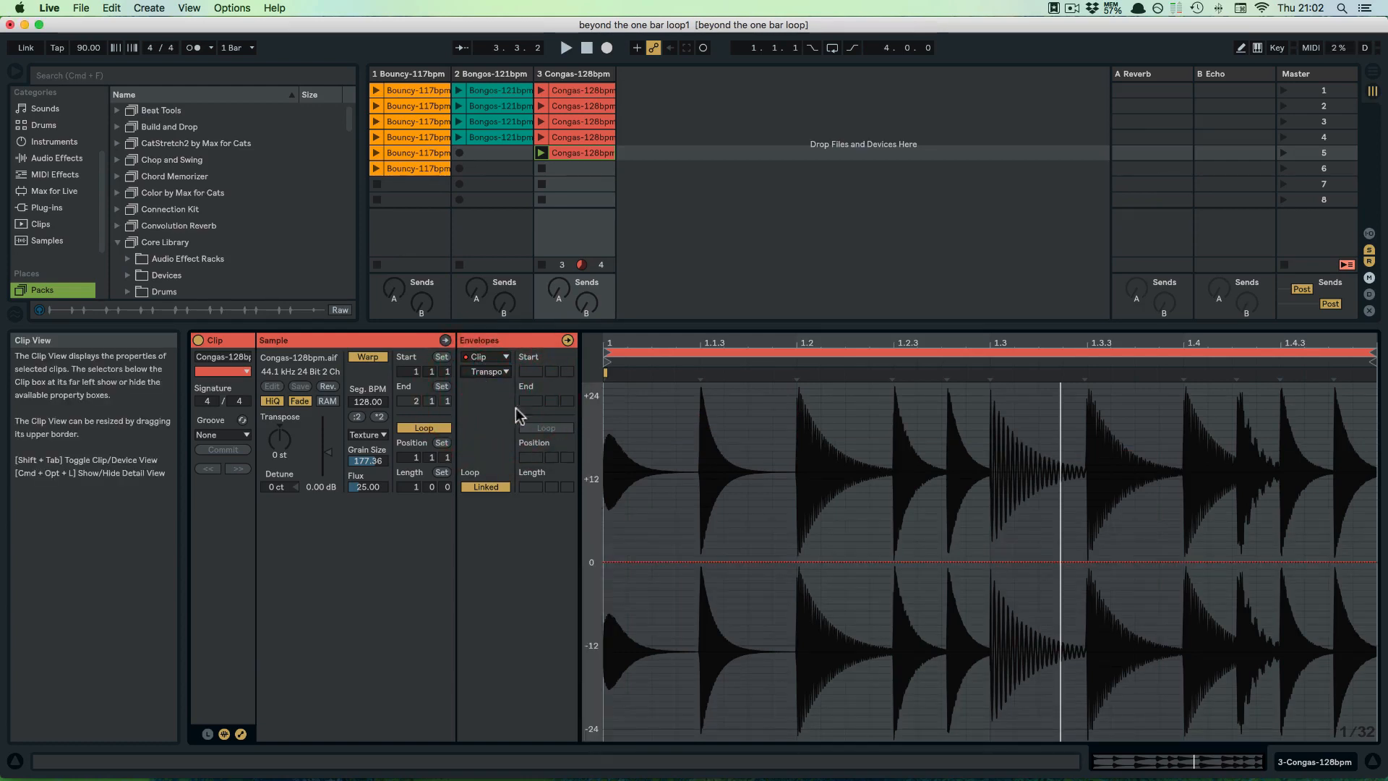
- Unlink the transposition envelope from the clip's loop and set its loop length to 4 bars
left_click(487, 487)
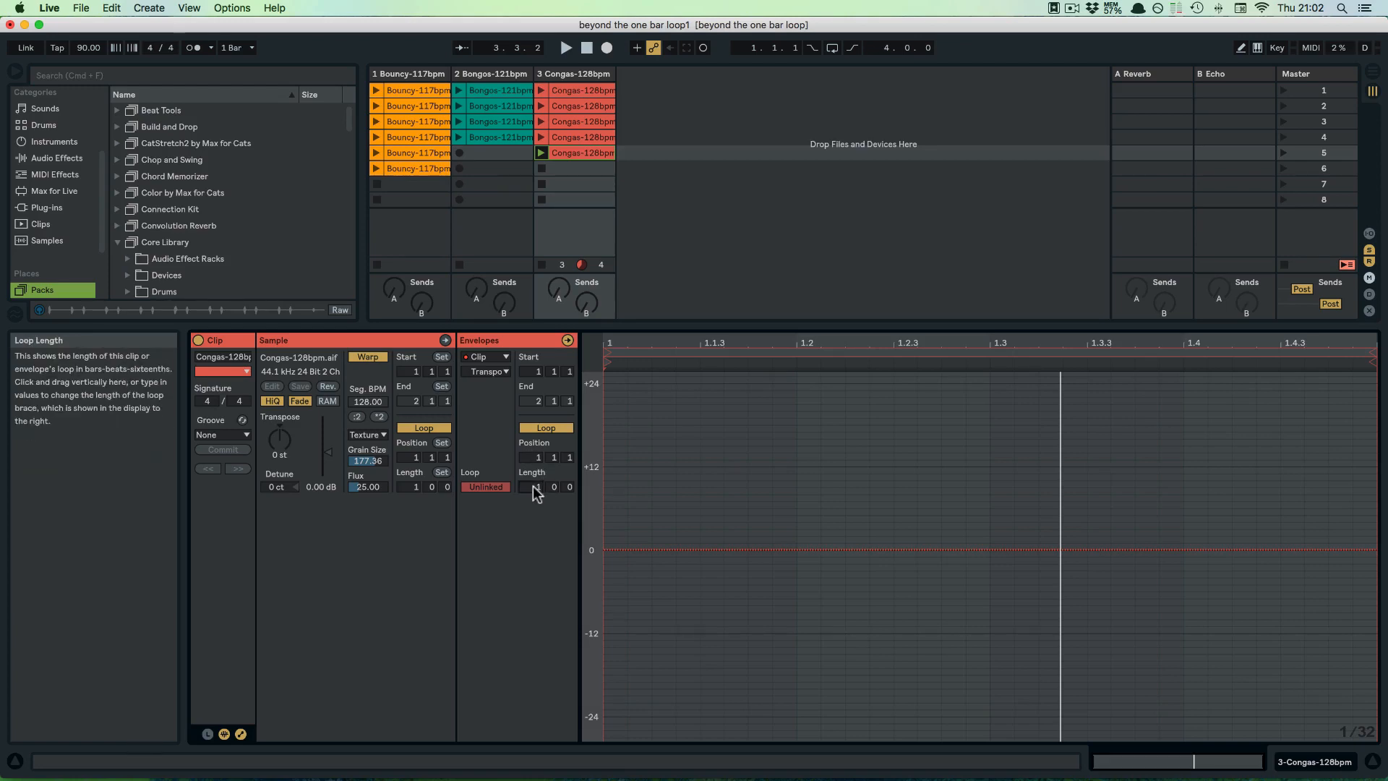
type("4")
key("Return")
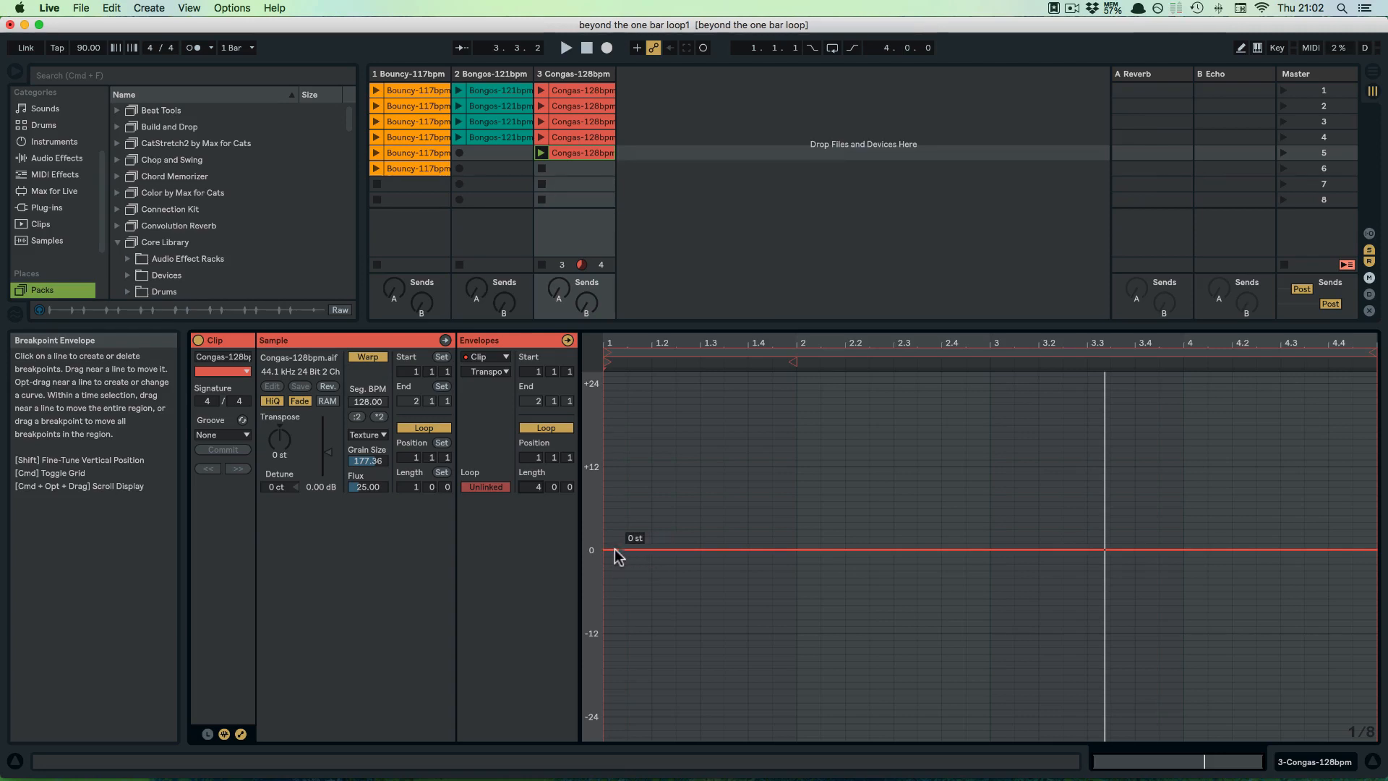
- Step the transposition envelope up to +12 st from 1.2 to 1.3 and down to -12 st from 1.3 to 2
left_click(651, 550)
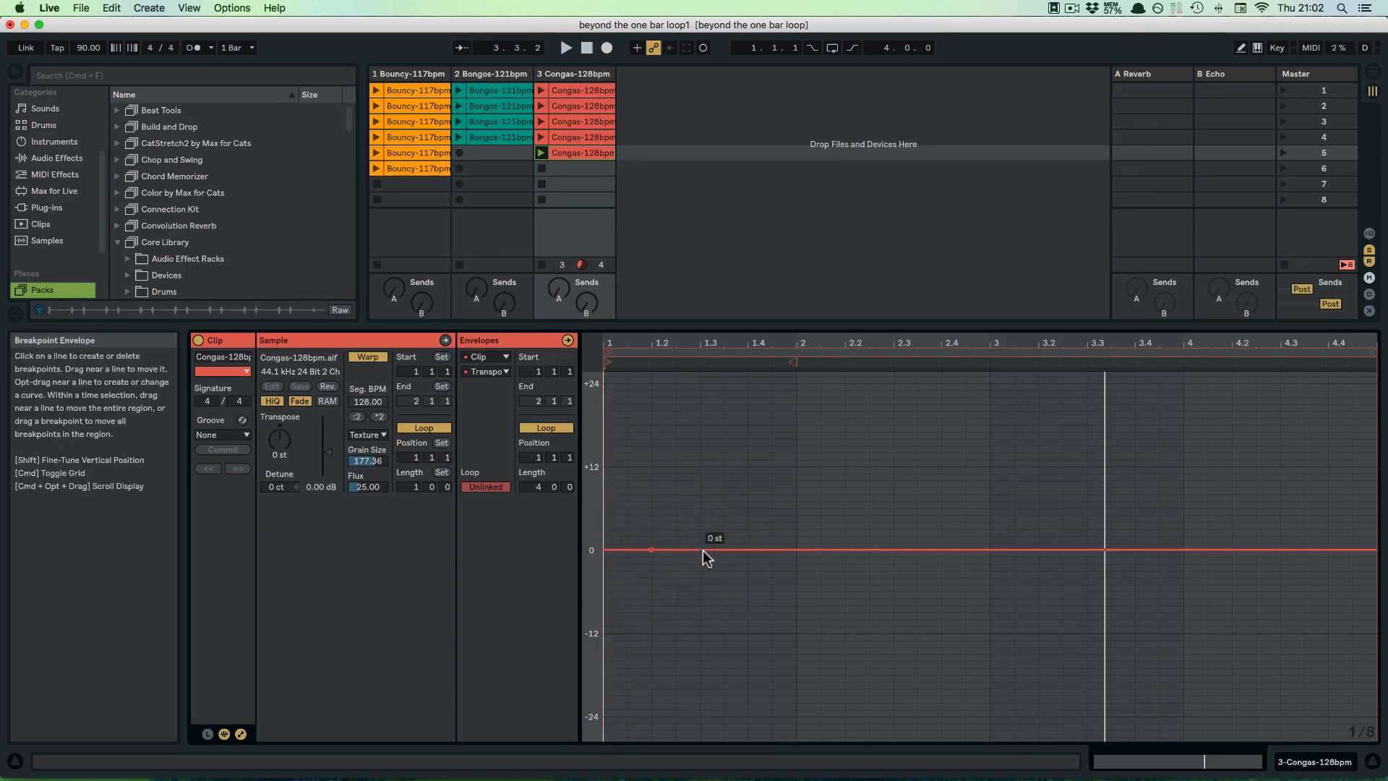
left_click_drag(705, 557, 704, 473)
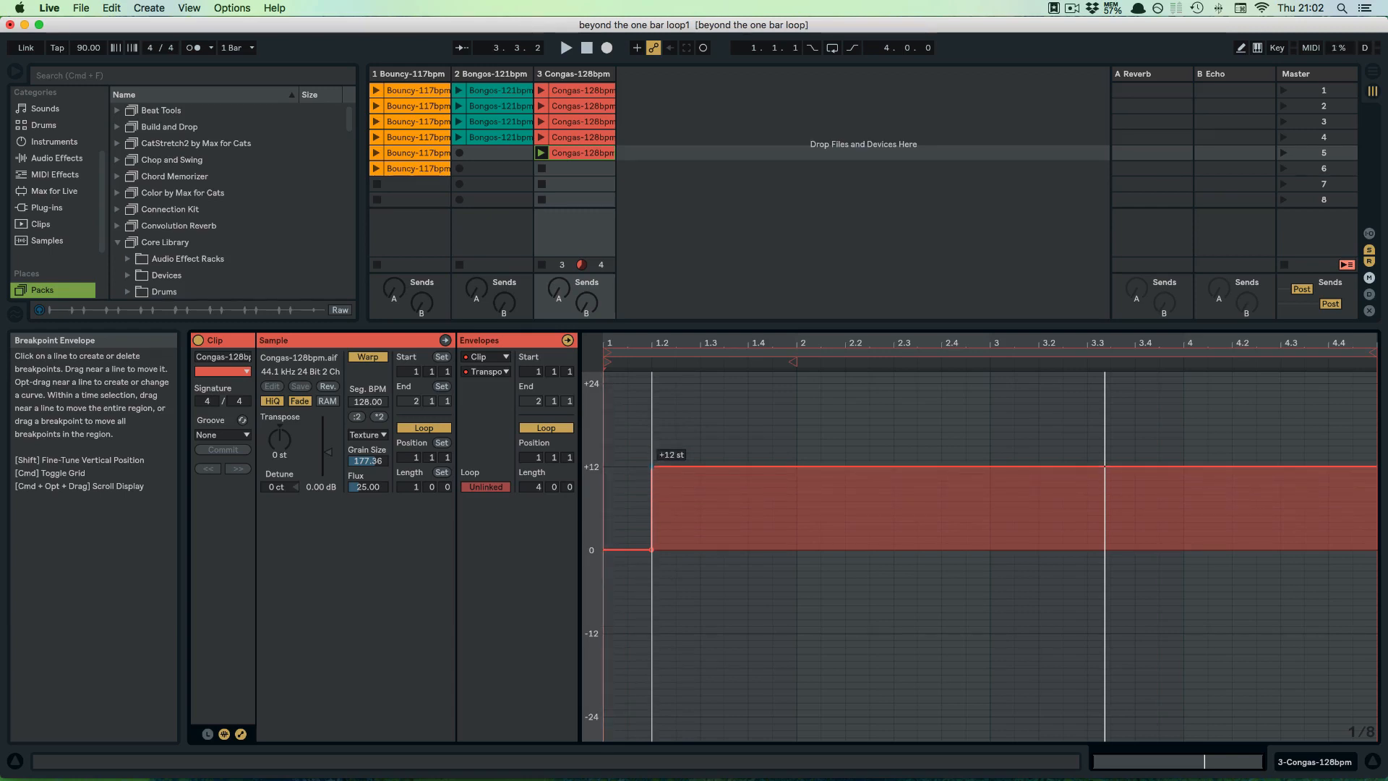
left_click(698, 469)
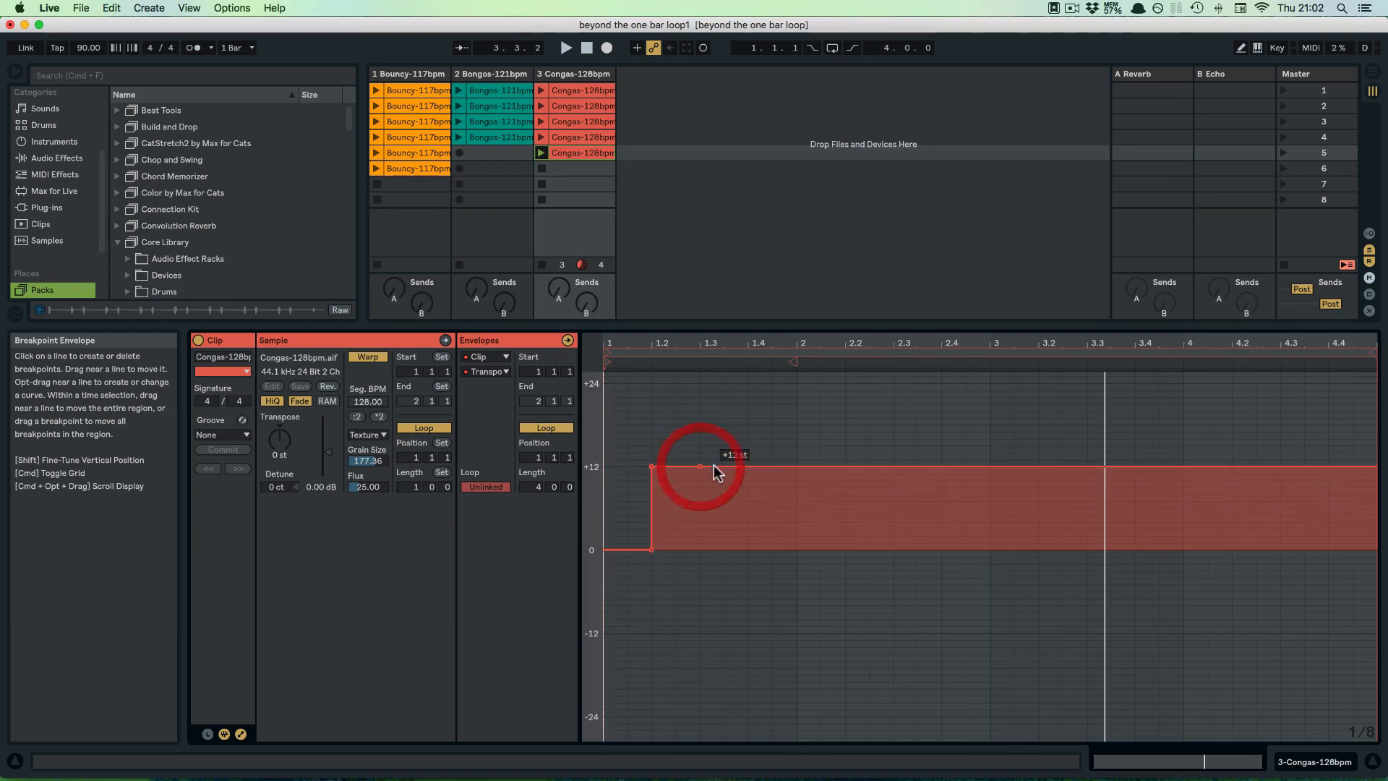
left_click_drag(714, 471, 714, 632)
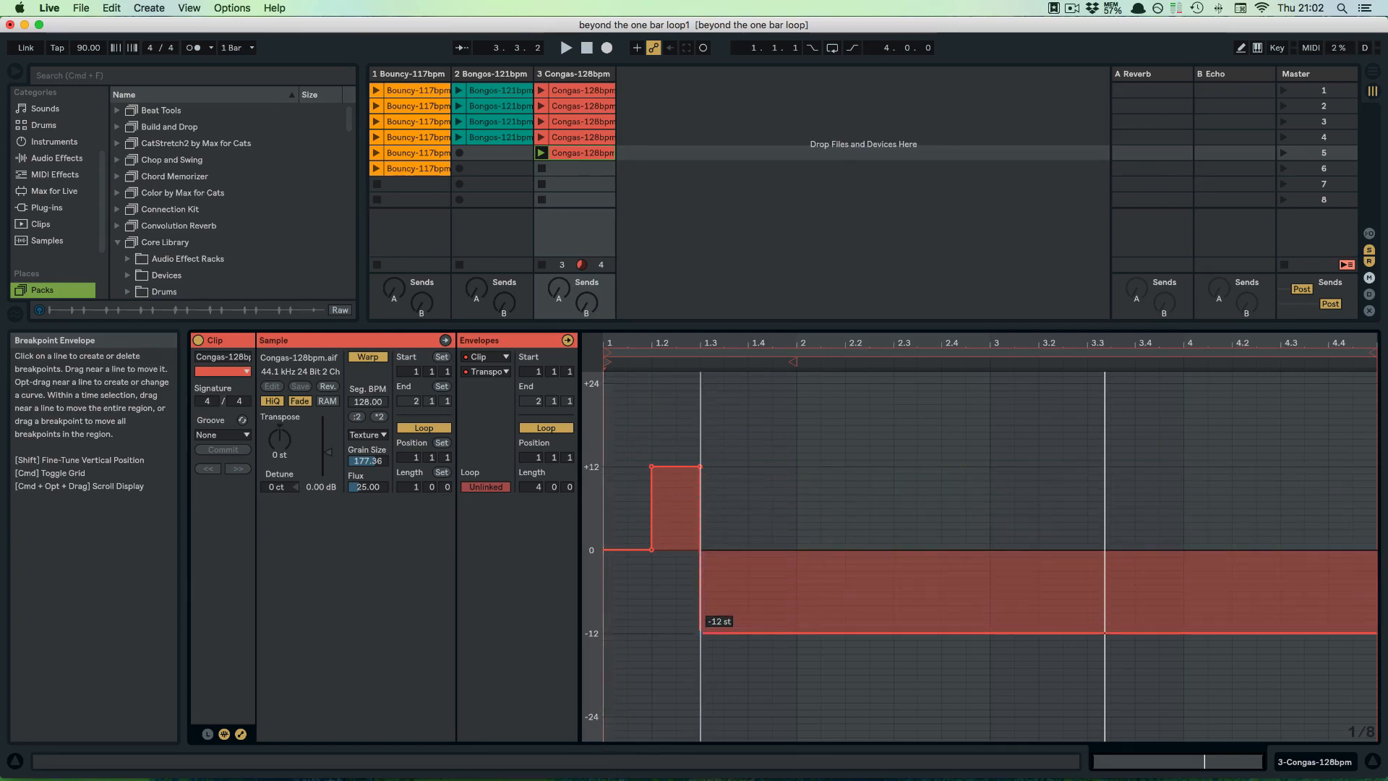
left_click(797, 633)
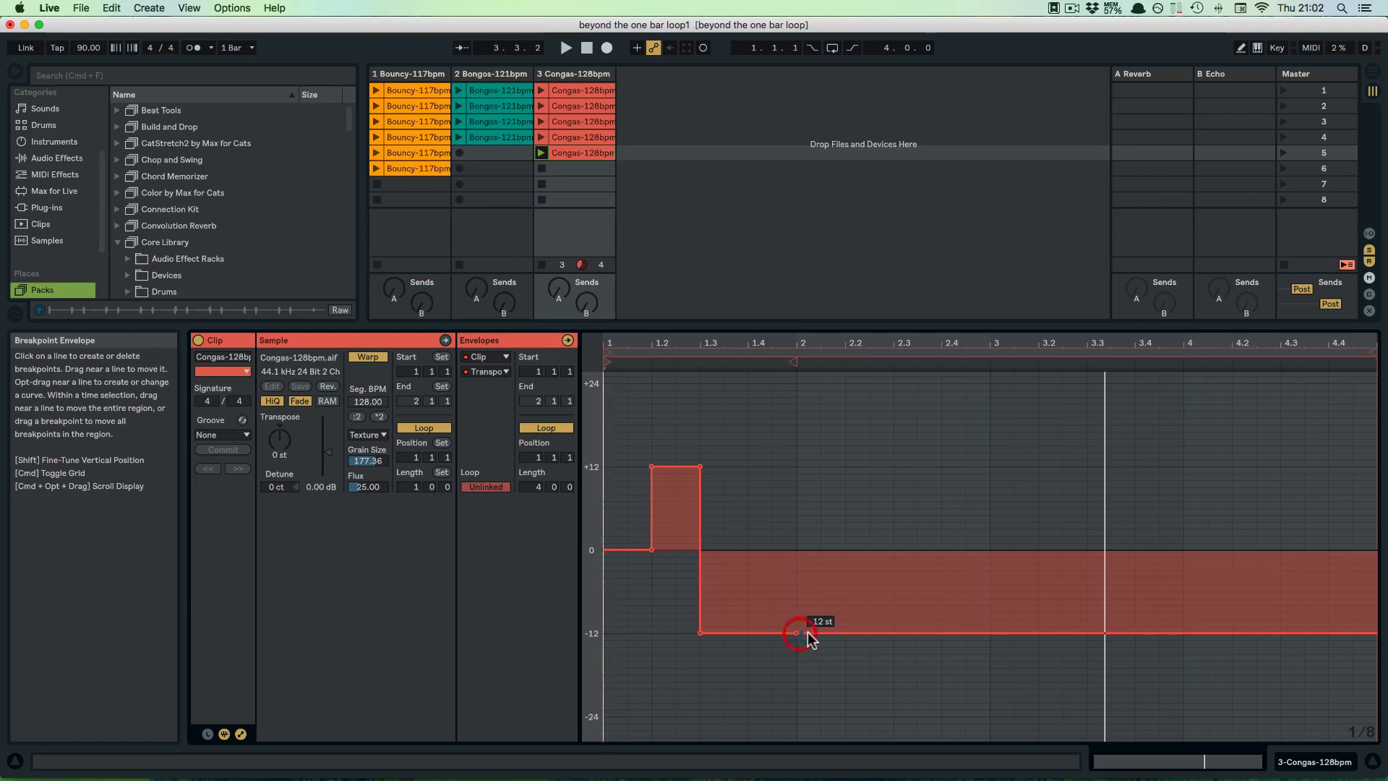
- Zigzag the transposition envelope through +8 st after 2.2, -10 st after 2.4, +48 st at 3.2, +20 st at 3.4 and -36 st after 4.2
left_click_drag(844, 631, 869, 494)
left_click_drag(963, 494, 1133, 570)
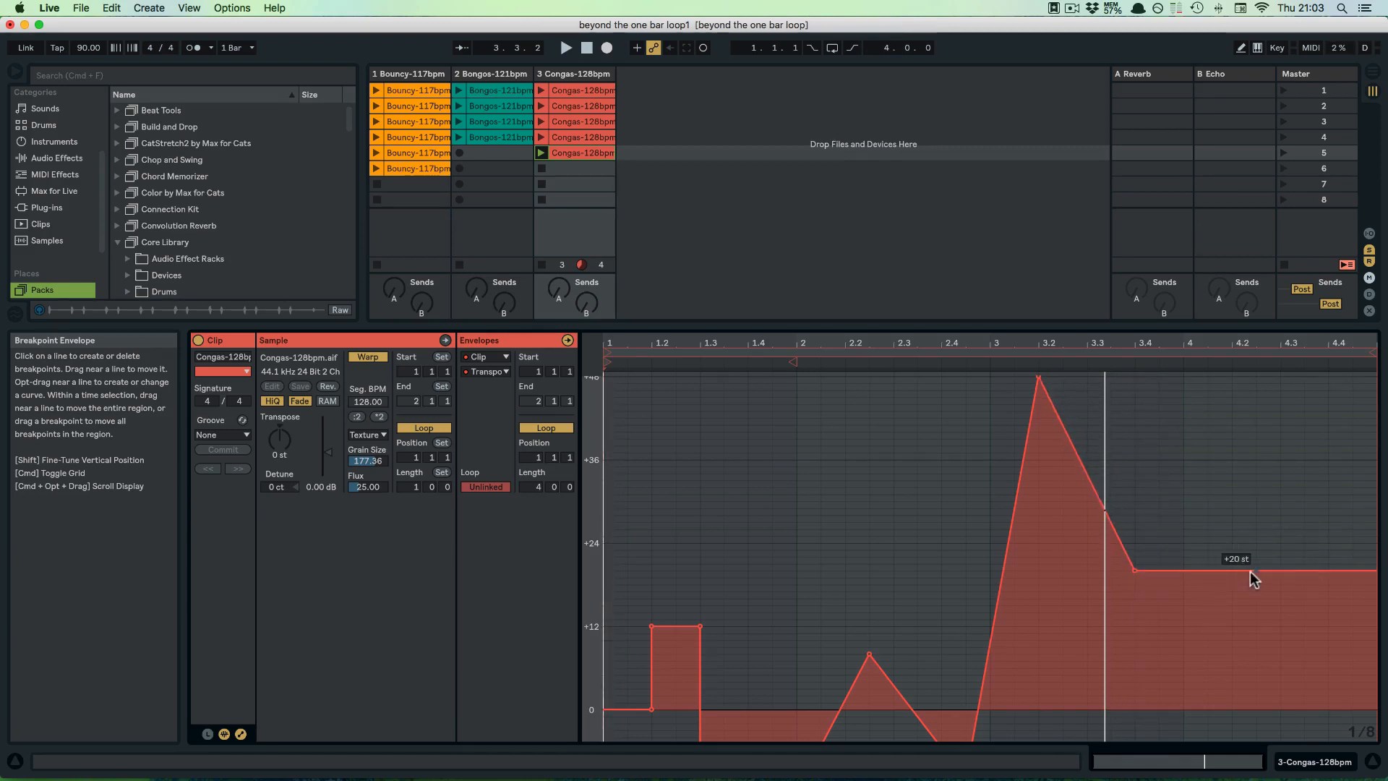
left_click_drag(1253, 578, 1242, 730)
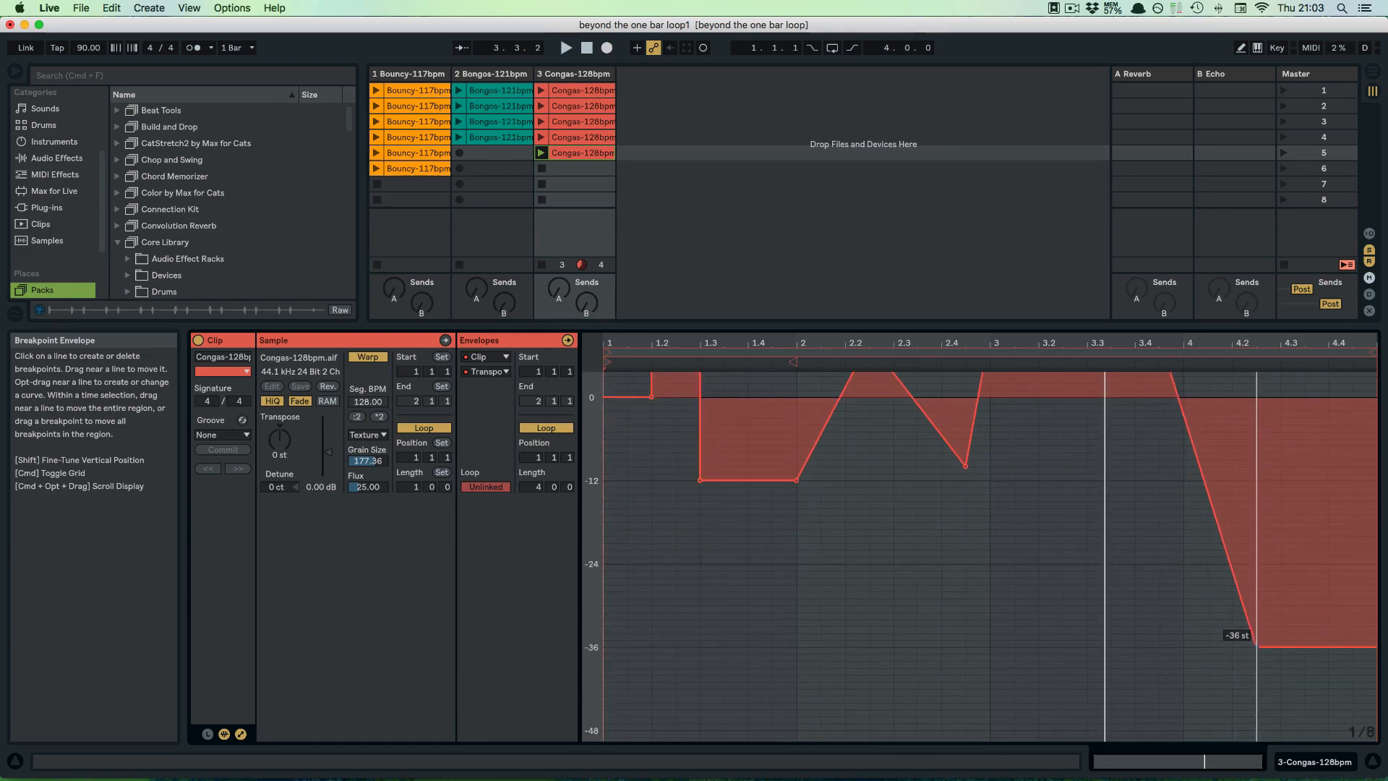
scroll(823, 482, "up", 5)
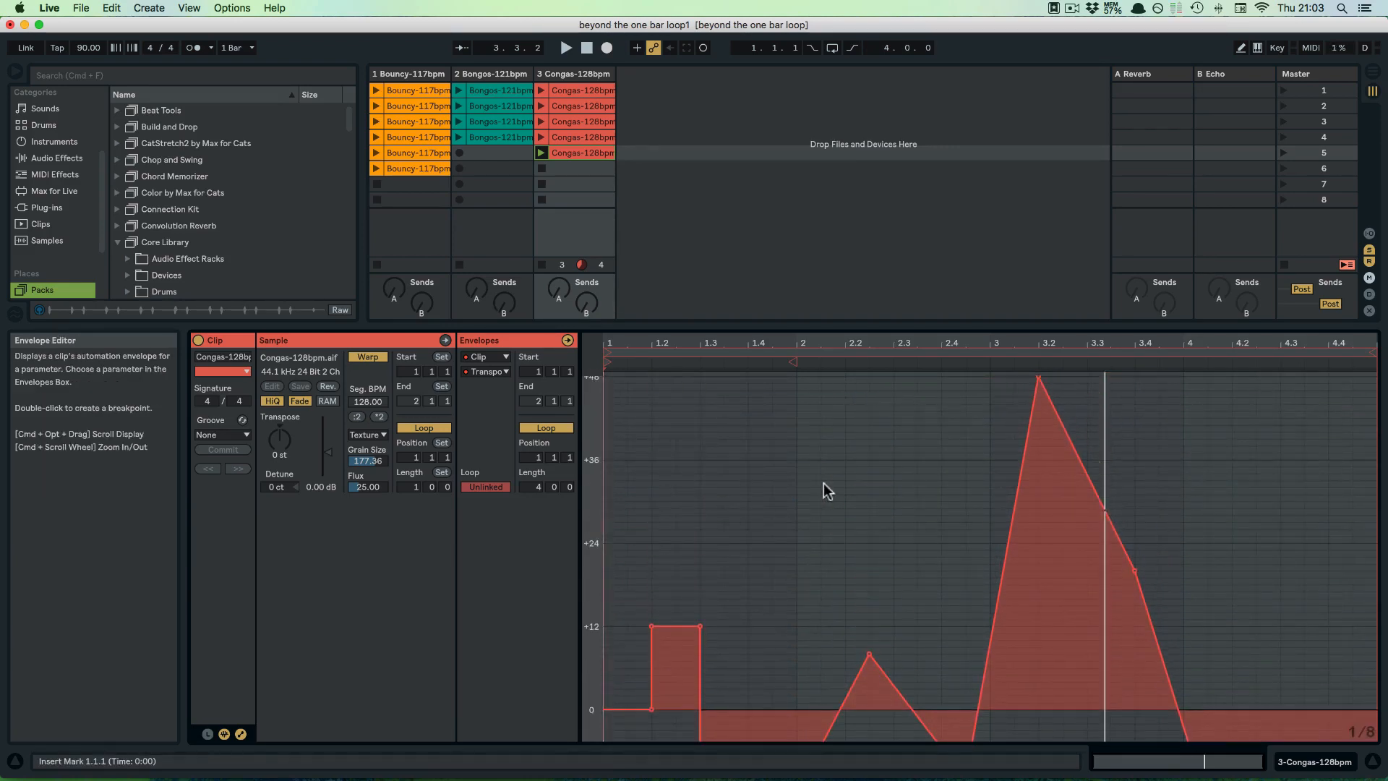
scroll(822, 483, "down", 5)
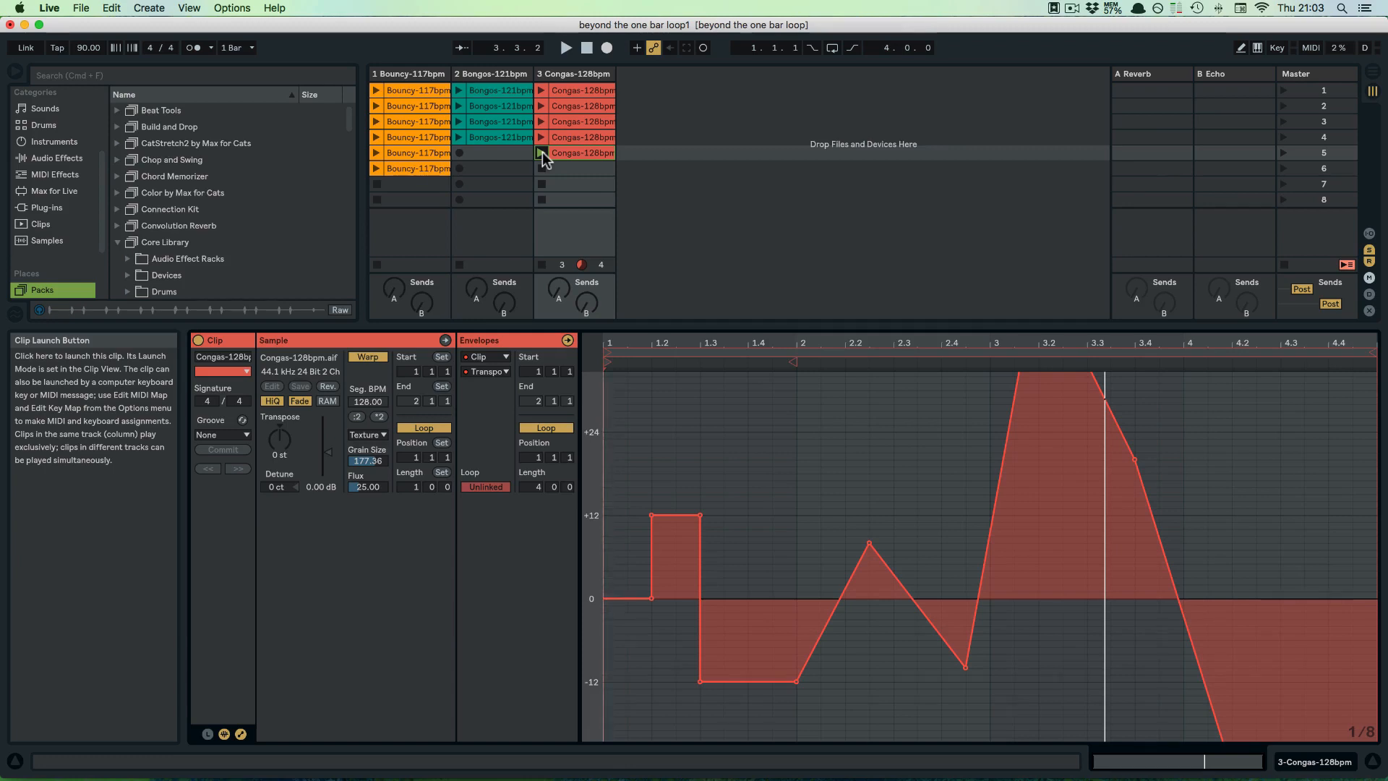
- Audition the Congas clip while raising the transposition envelope's end to about -7 st at 4.4, and stop playback
key("space")
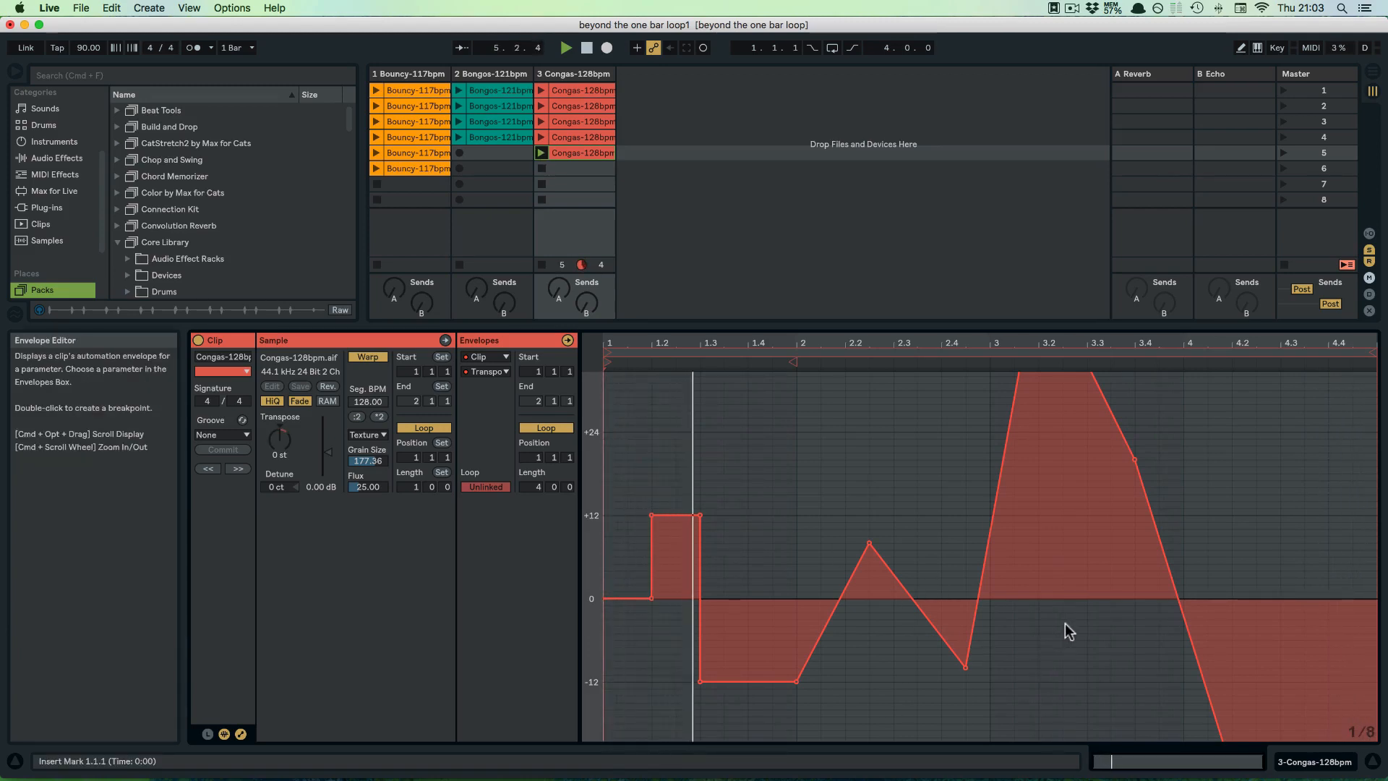
scroll(1067, 630, "down", 5)
mouse_move(1325, 651)
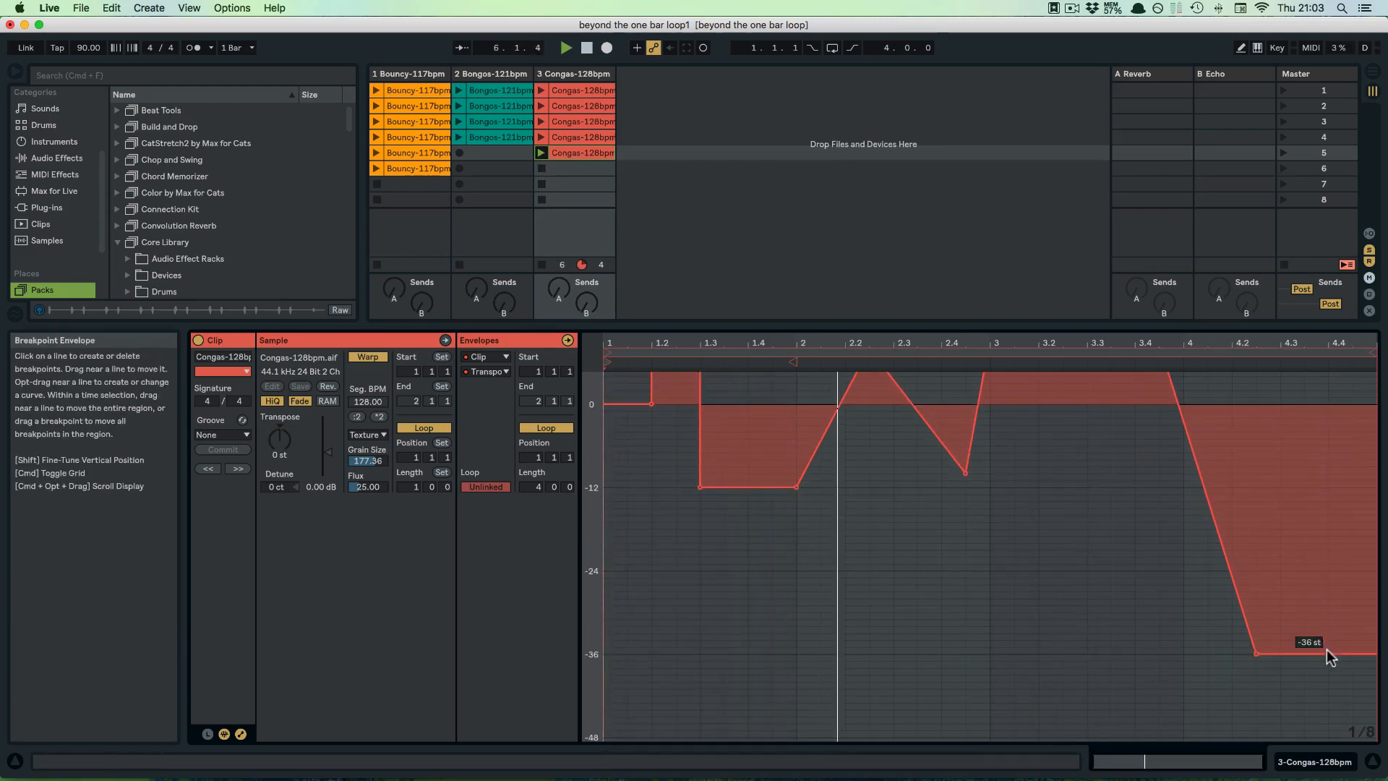
left_click_drag(1327, 652, 1329, 455)
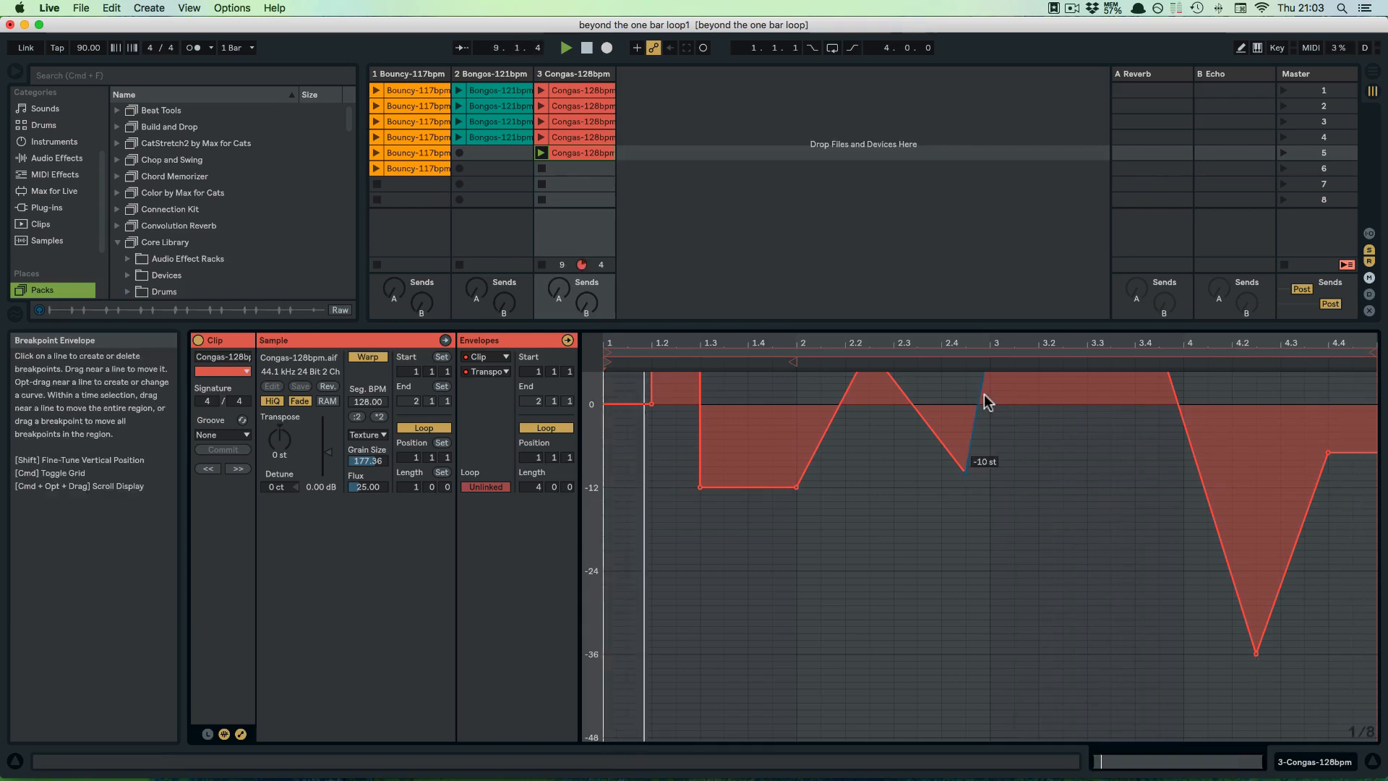
scroll(769, 419, "up", 3)
scroll(768, 420, "up", 5)
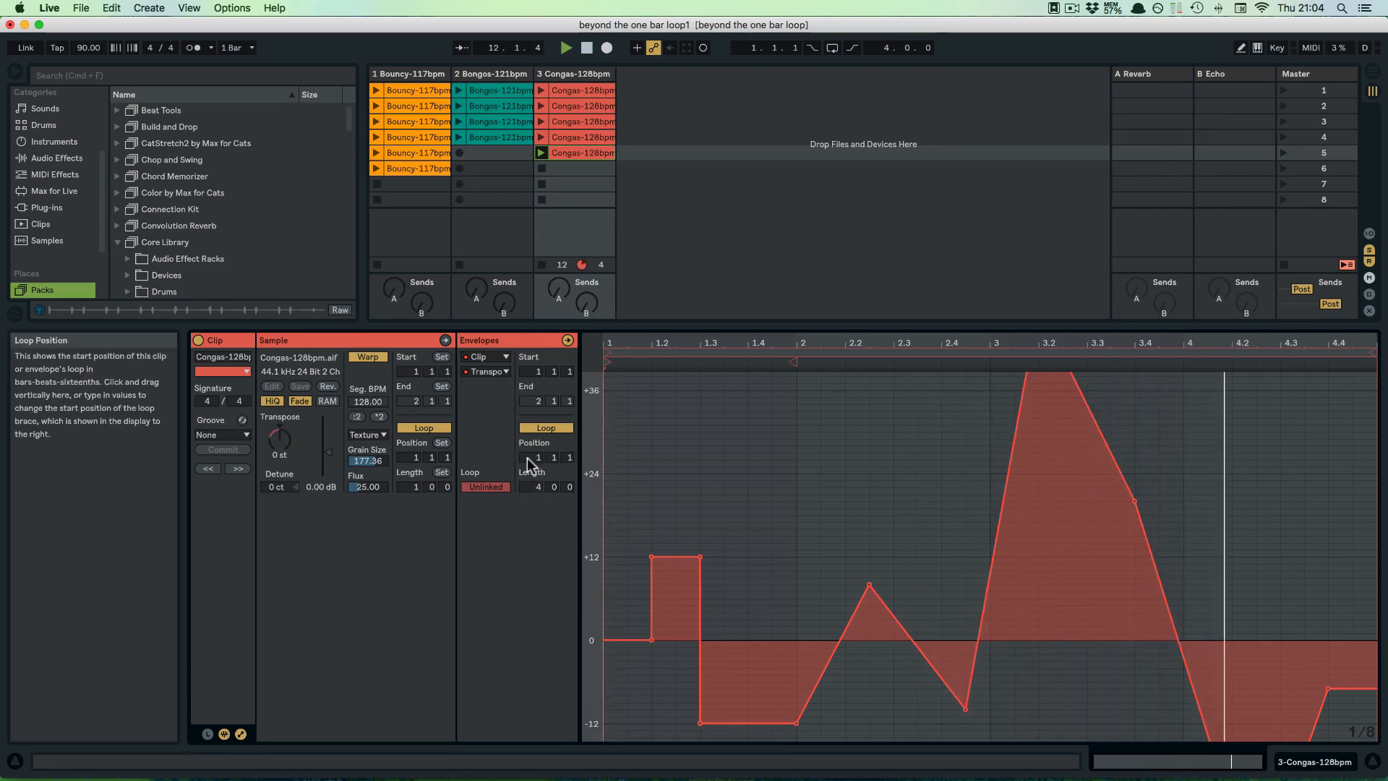
key("space")
left_click(486, 372)
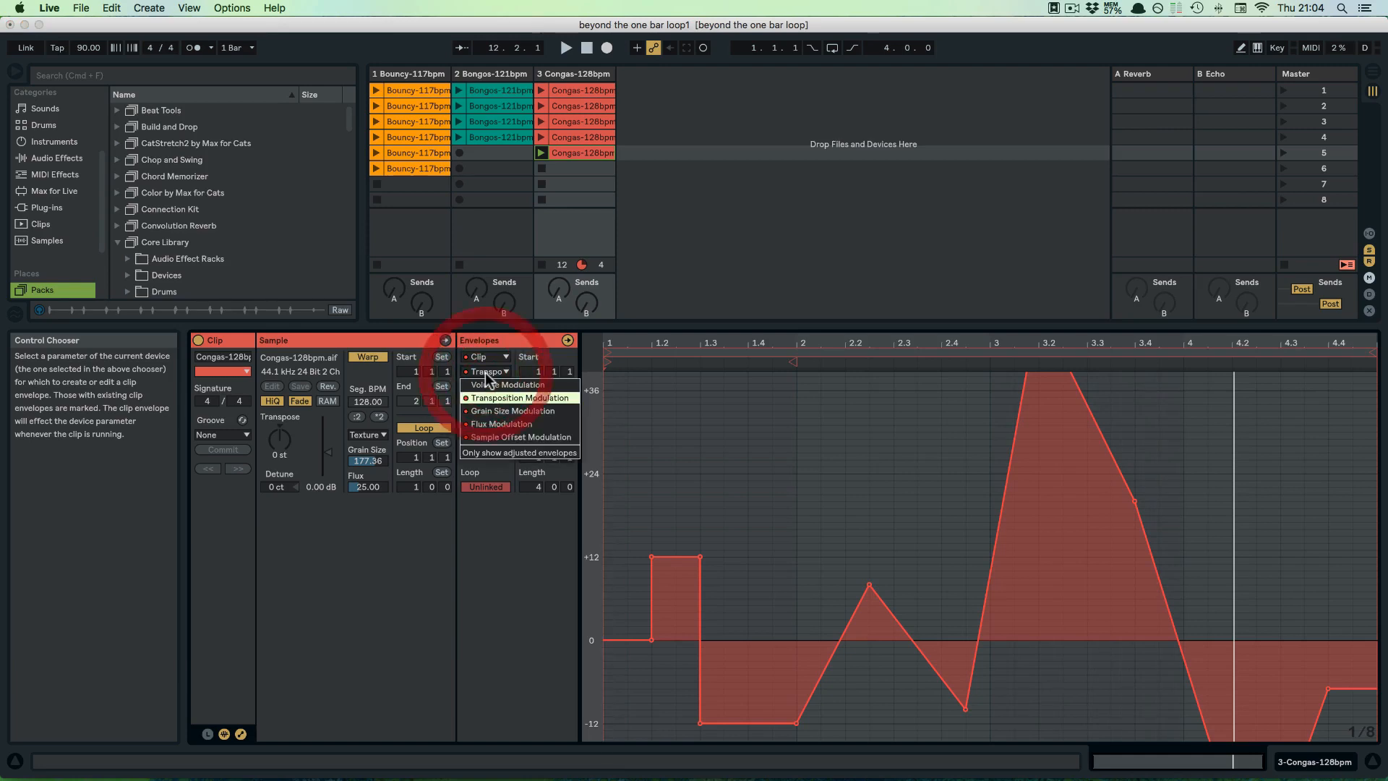
left_click(486, 374)
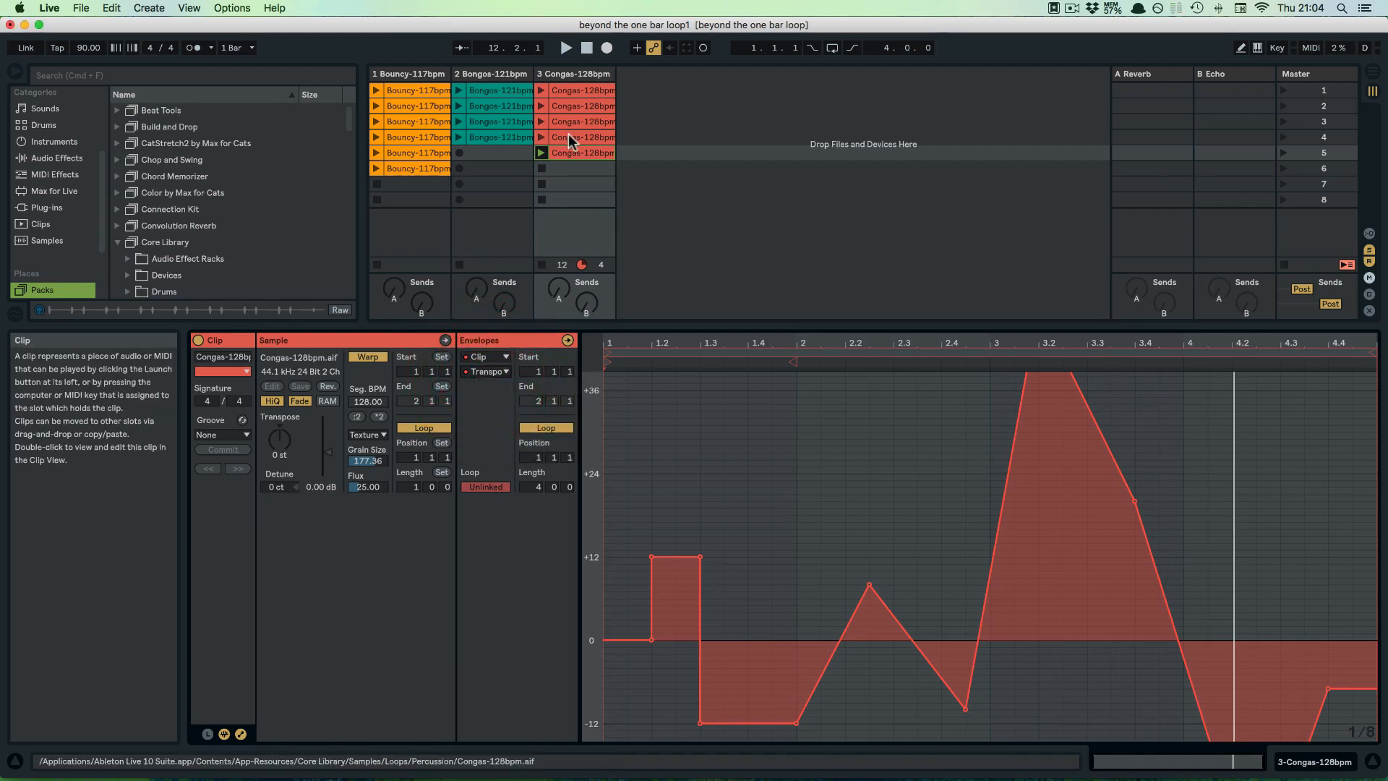
- Copy the Congas clip from scene 1 into the empty slot in scene 6 and launch the copy
left_click(562, 89)
key("super+c")
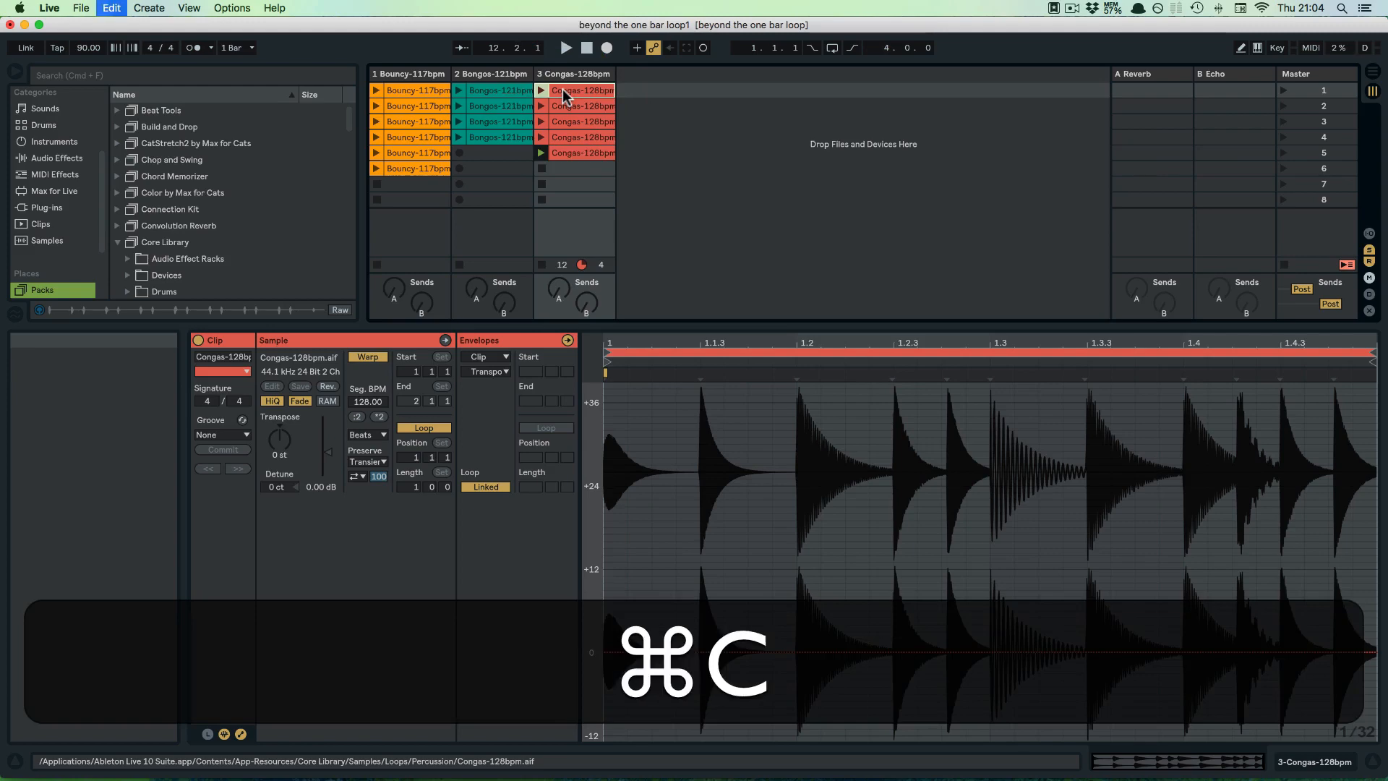
left_click(574, 166)
key("super+v")
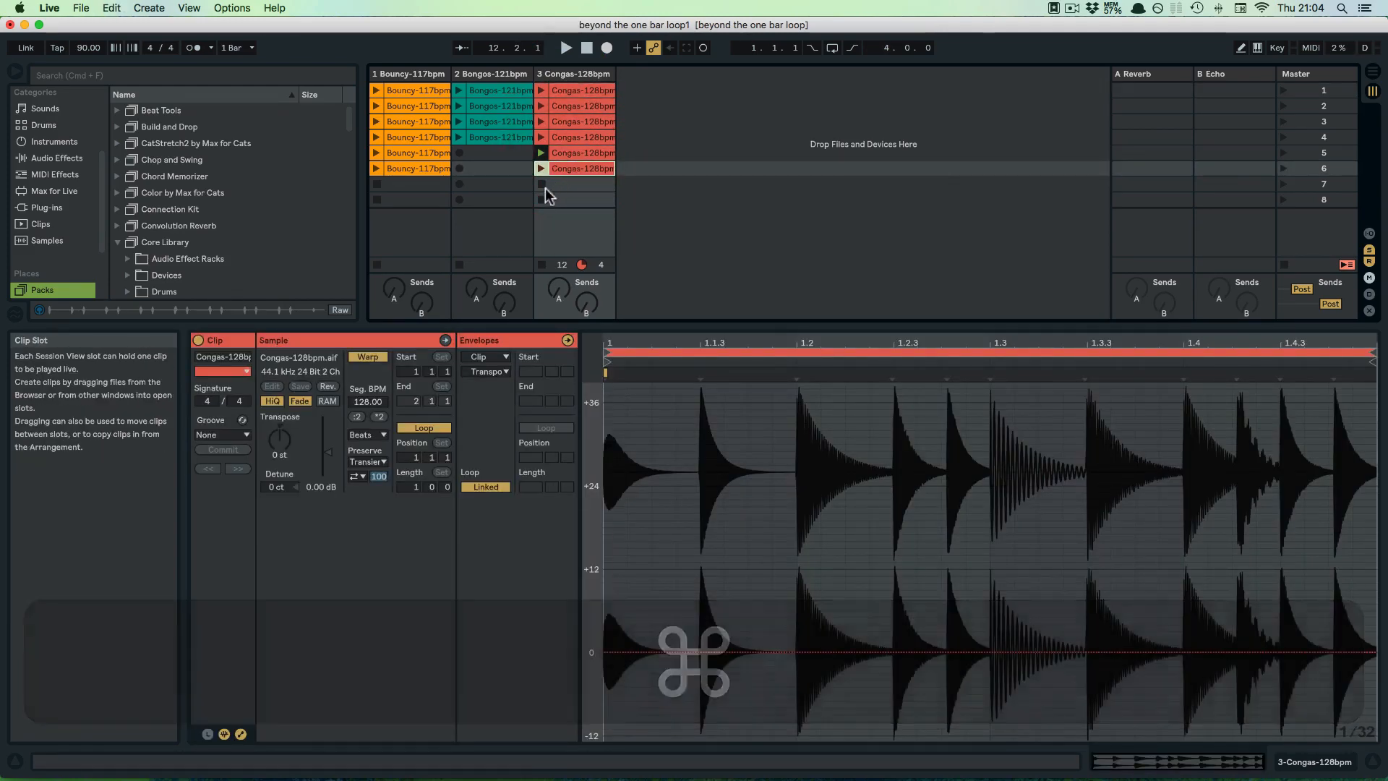
left_click(541, 168)
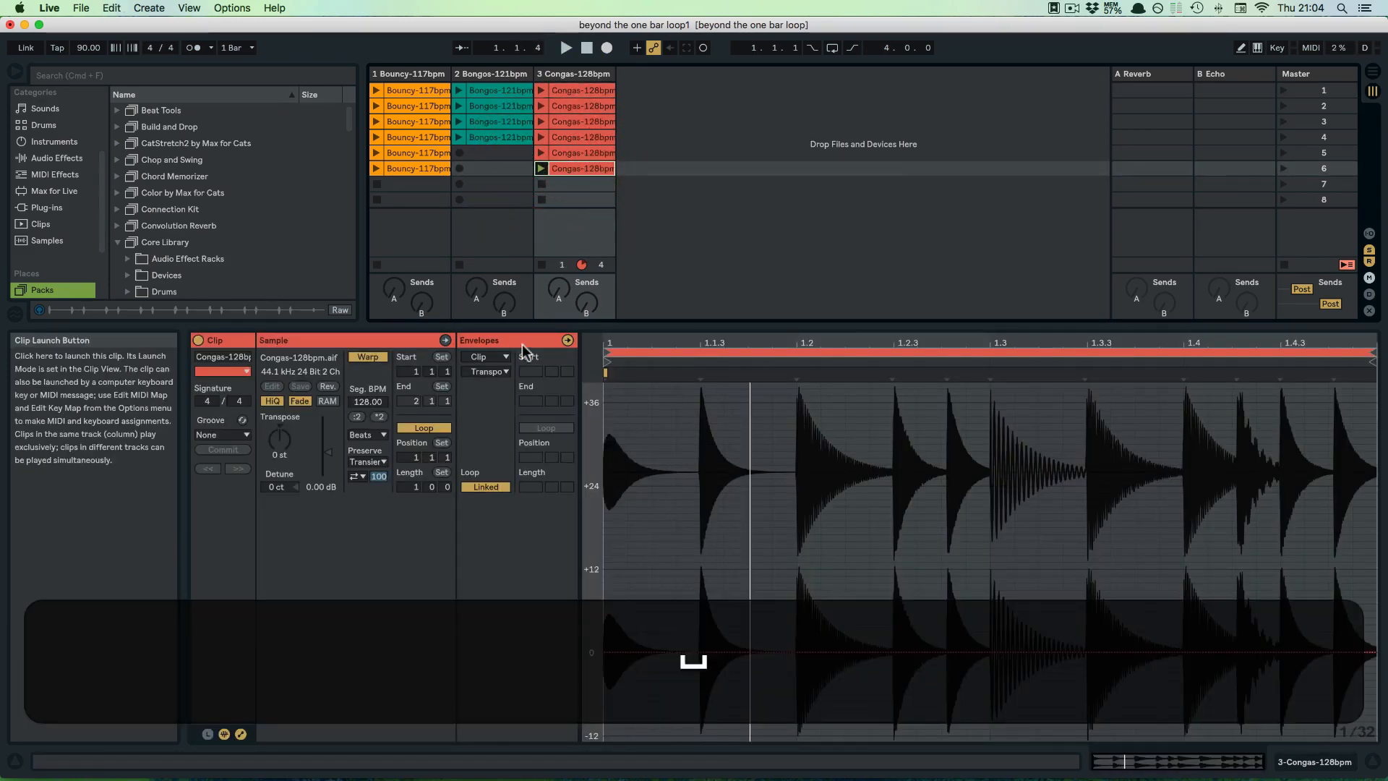
- Show the new clip's Volume Modulation envelope and ramp it from 100% at the bar's start down to minimum at its end
left_click(484, 487)
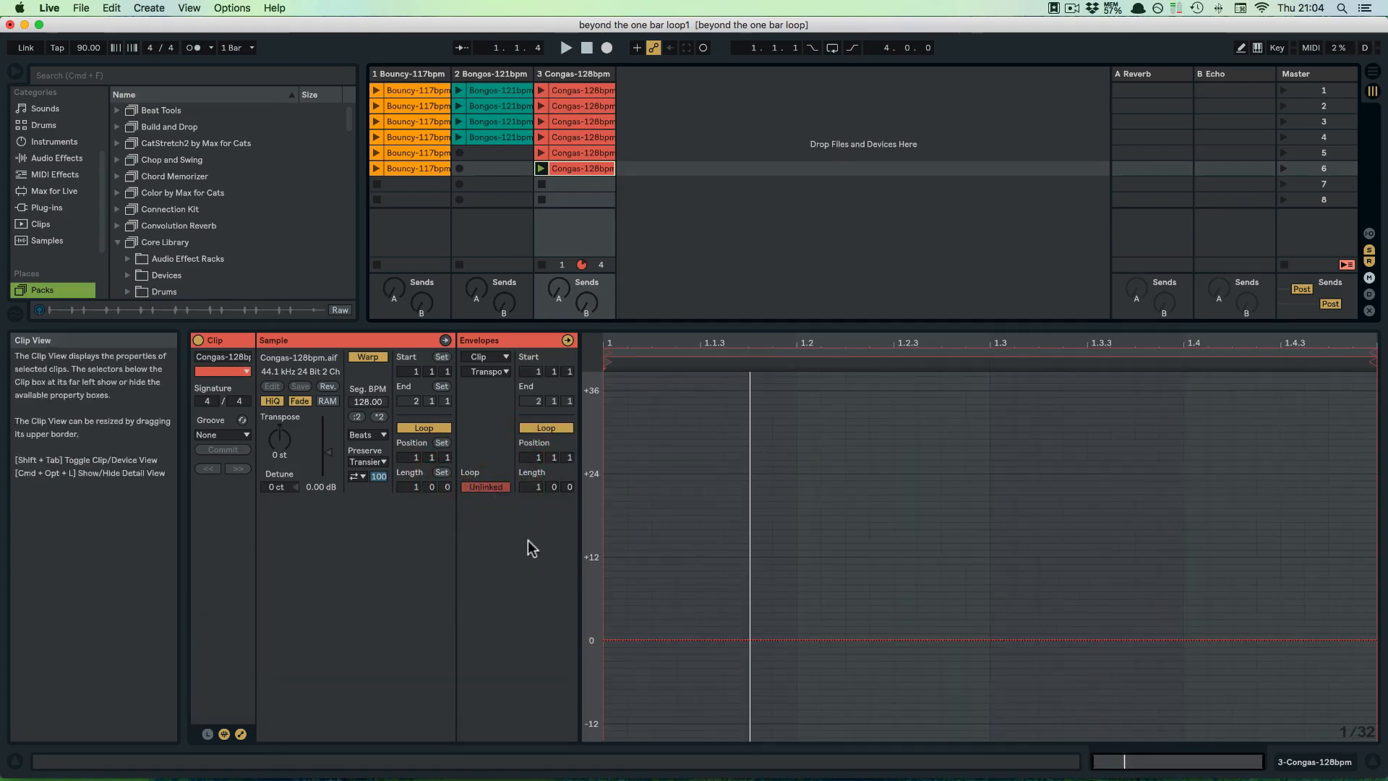
left_click(478, 372)
left_click(506, 384)
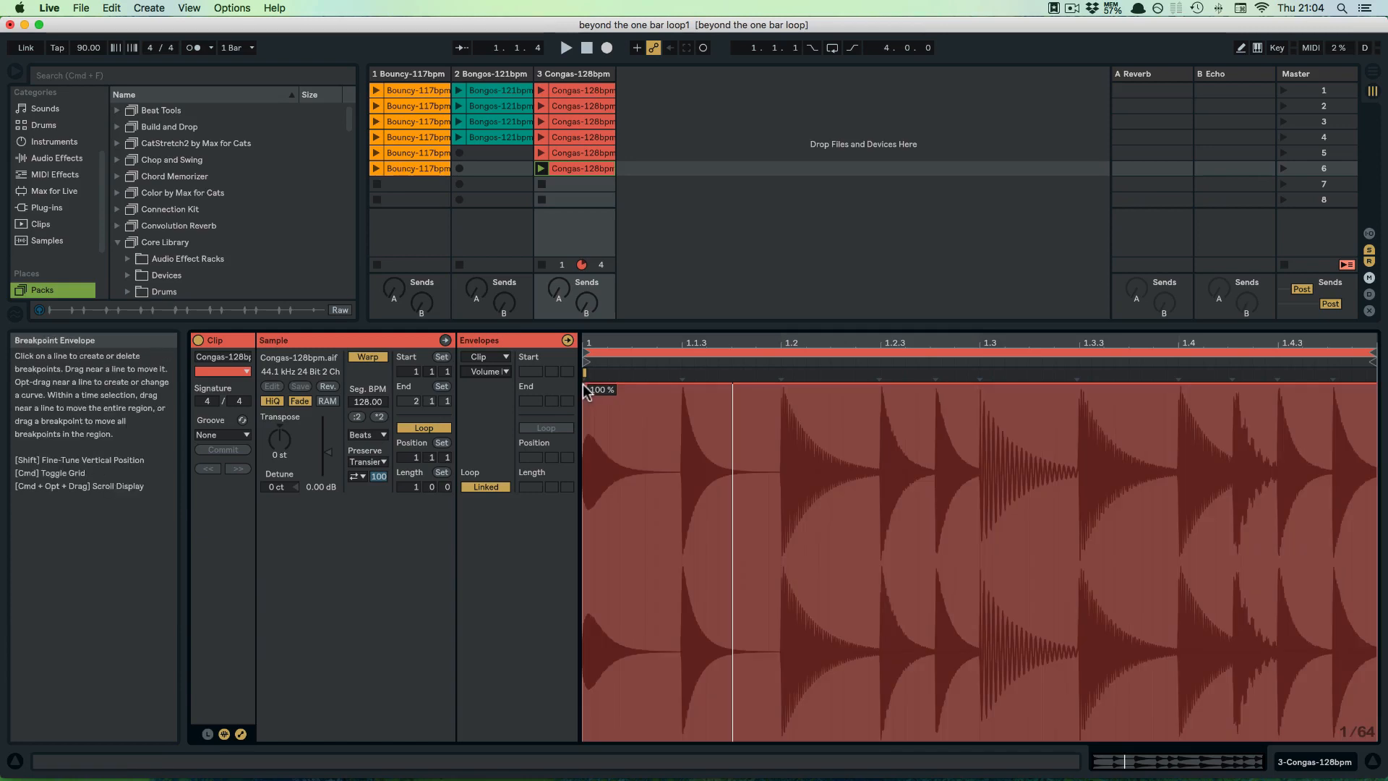
left_click(583, 383)
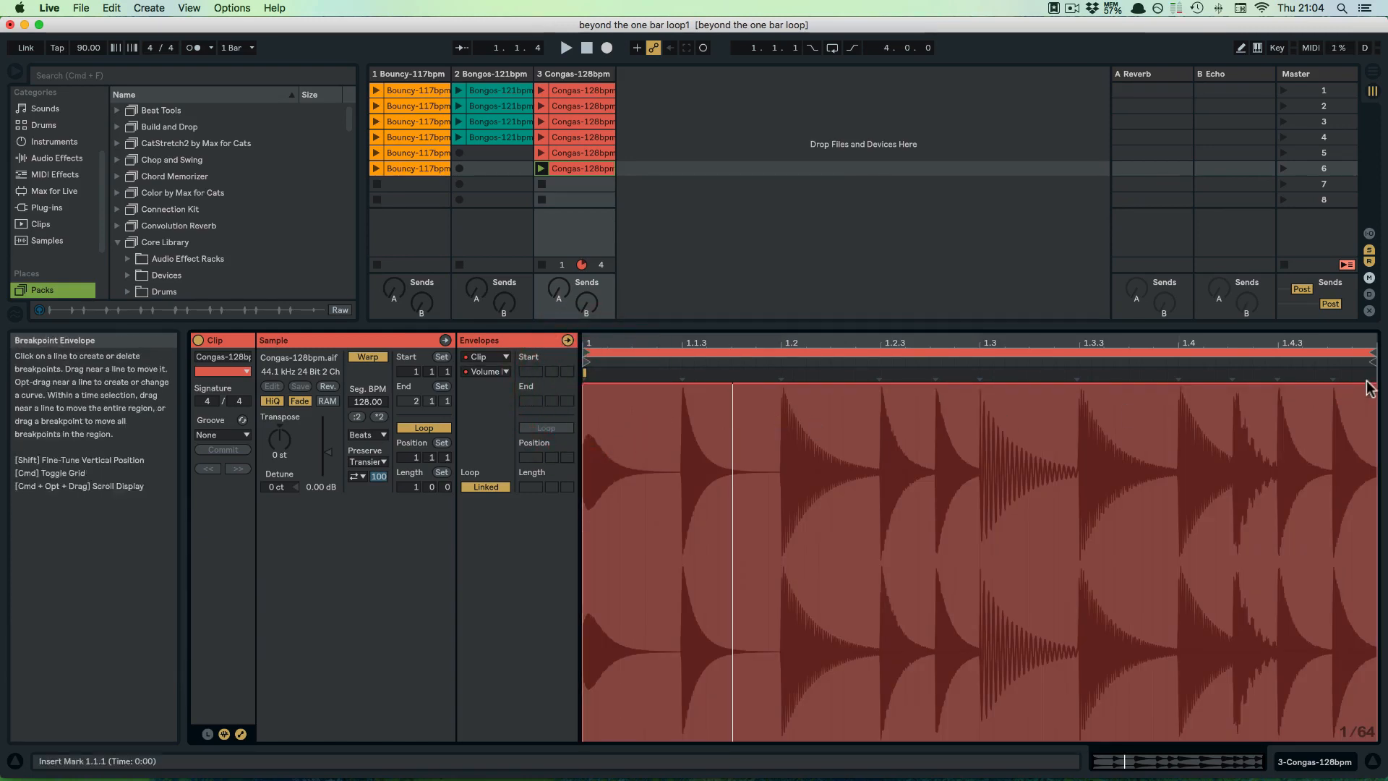
left_click_drag(1373, 390, 1373, 714)
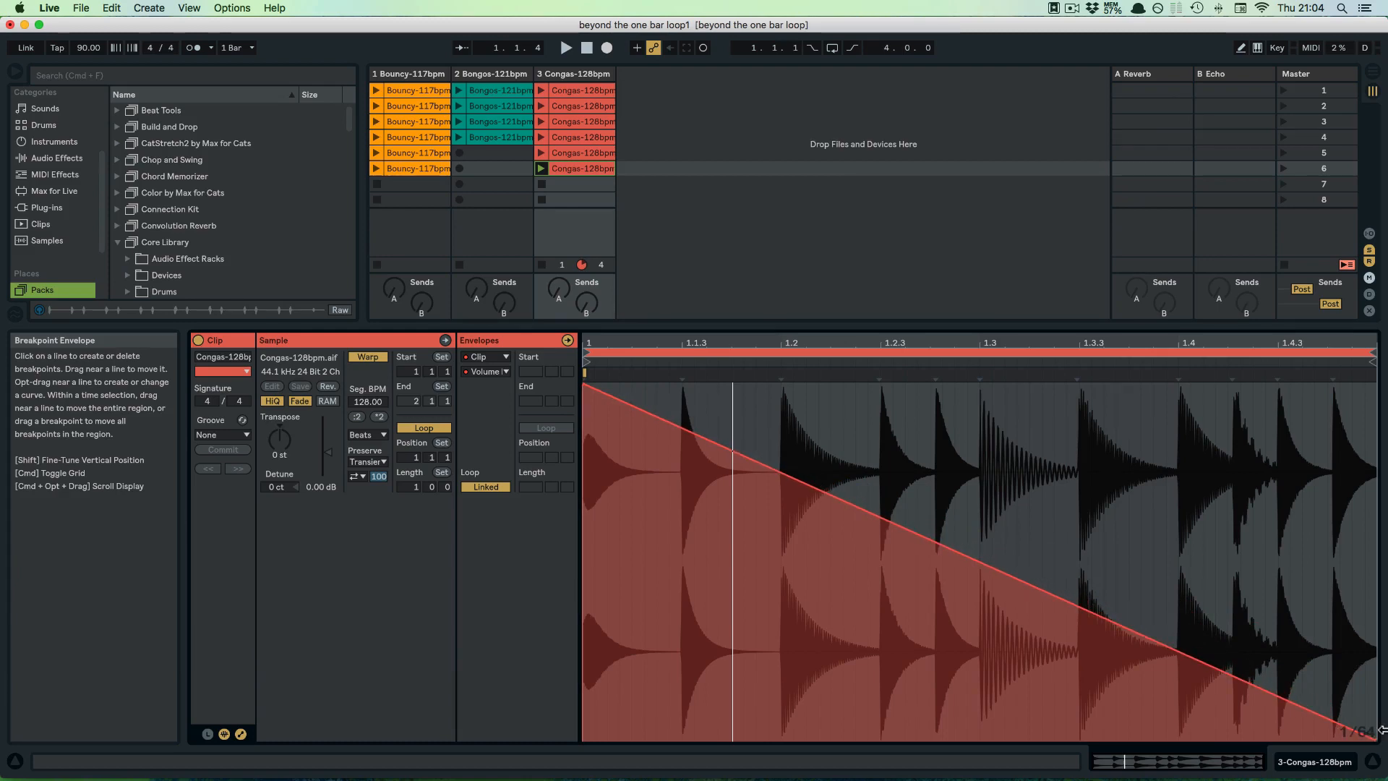
- Unlink the volume envelope with a loop length of 4 bars and stretch the fade-out to the end of bar 4
left_click(480, 488)
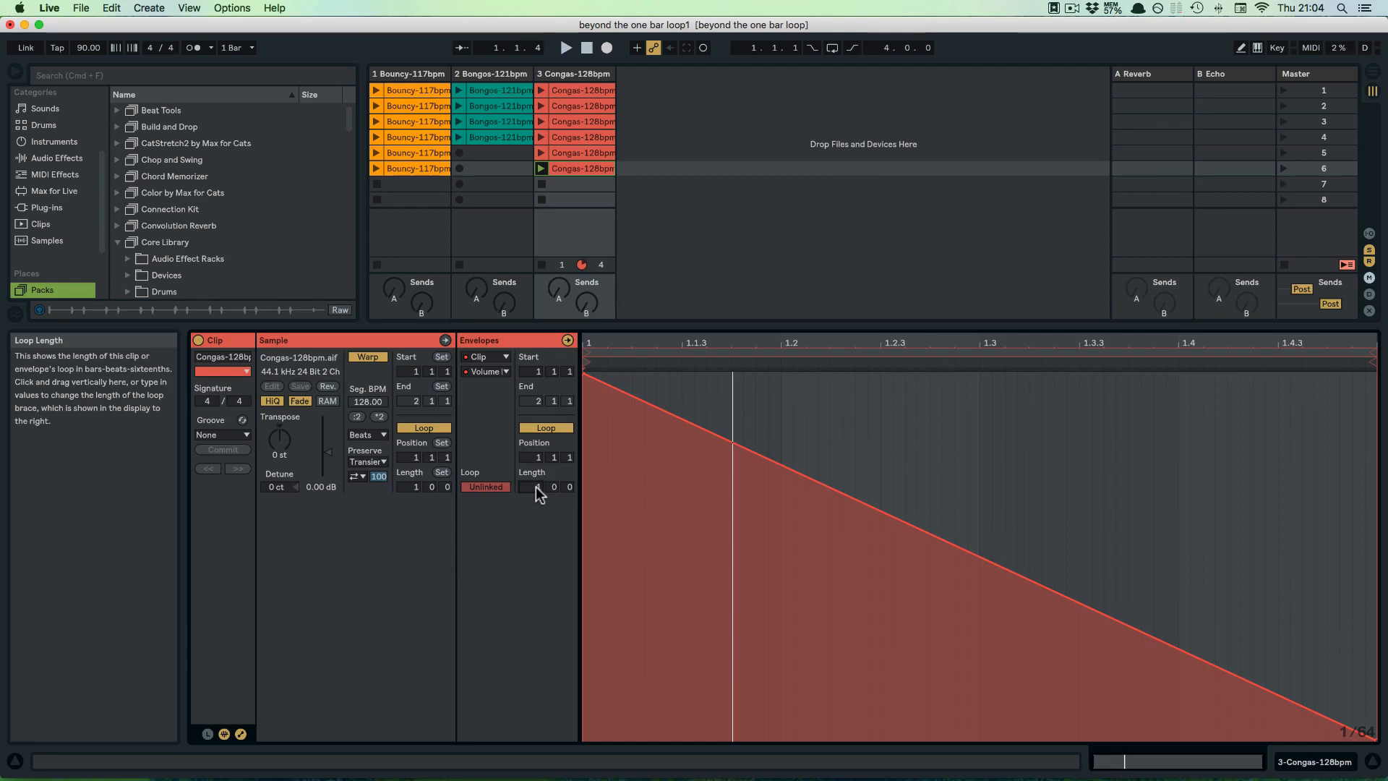
type("4")
key("Return")
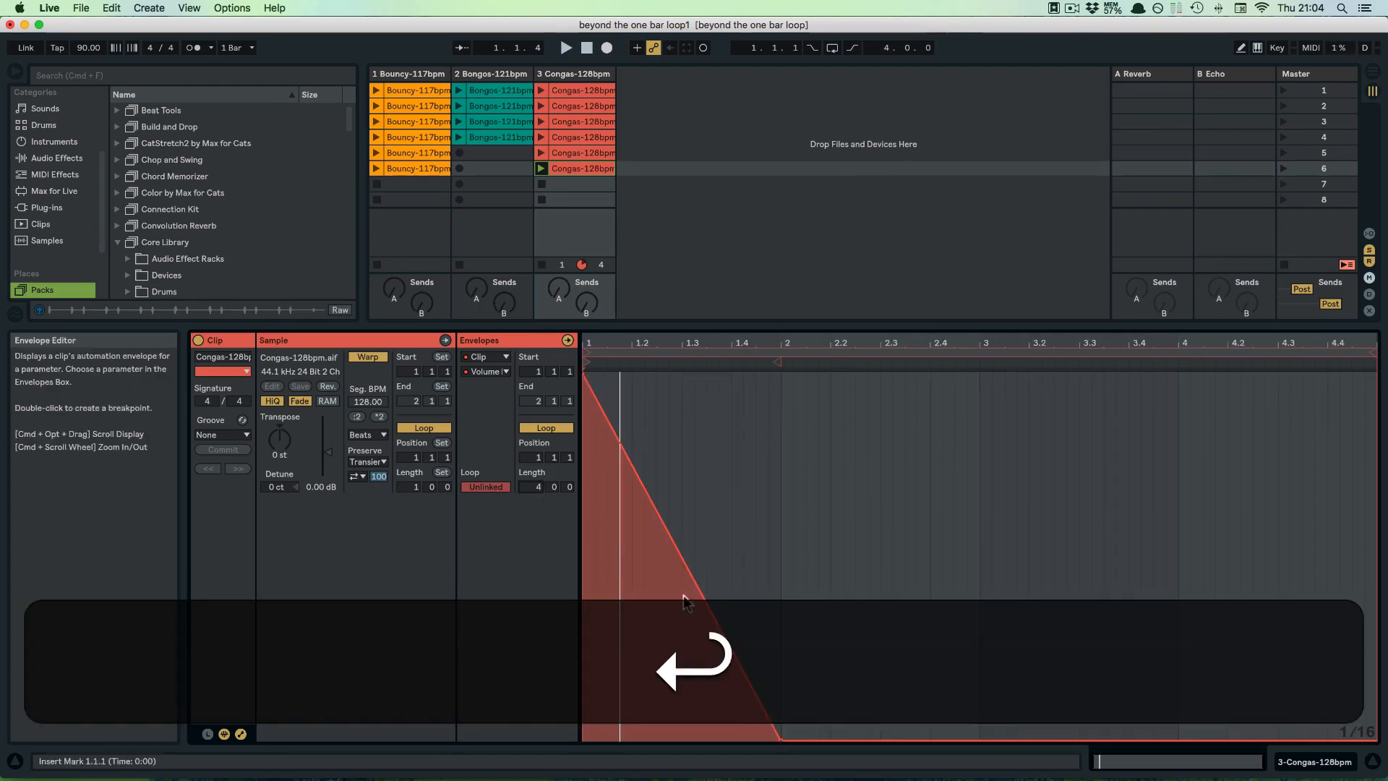
left_click_drag(780, 739, 1143, 738)
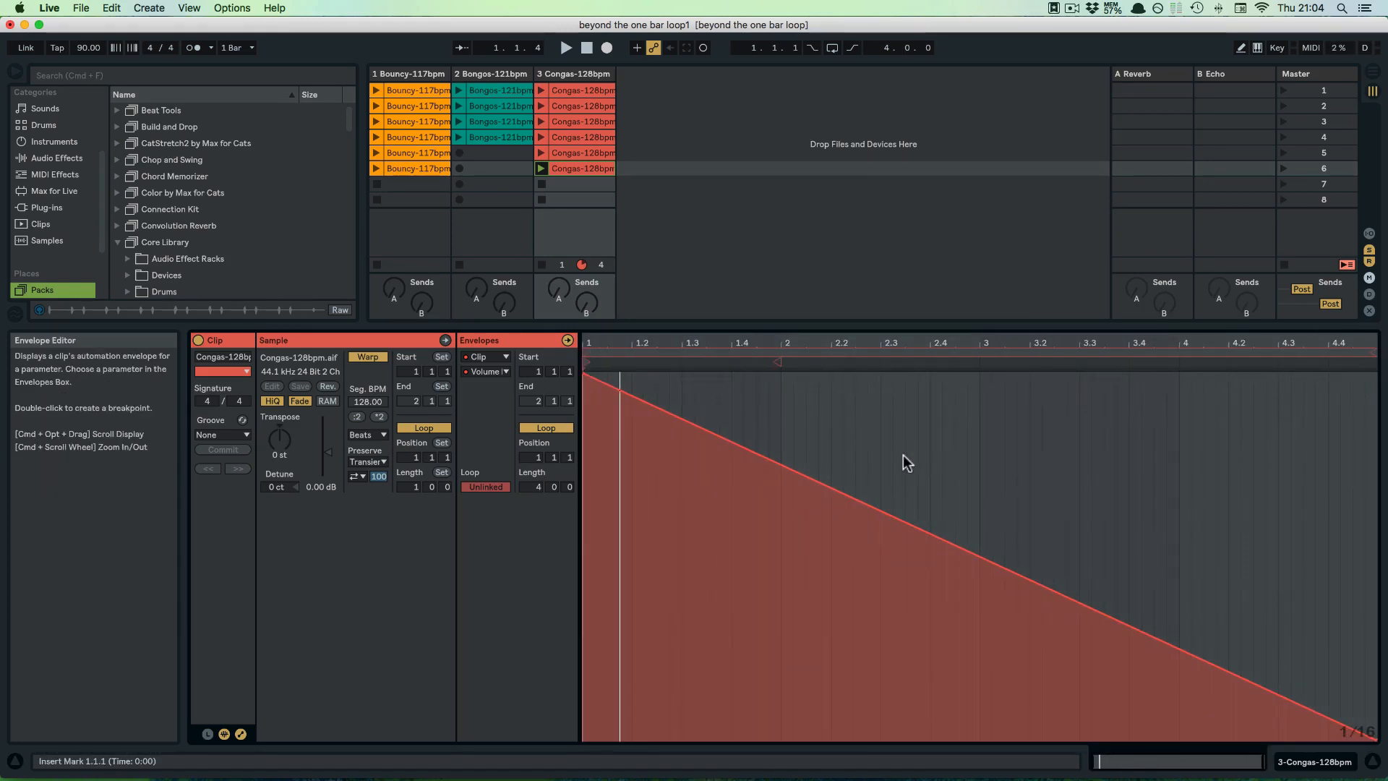
- Audition the clip in scene 6 while bending the volume fade into an upward-bulging curve, and stop playback
left_click(541, 169)
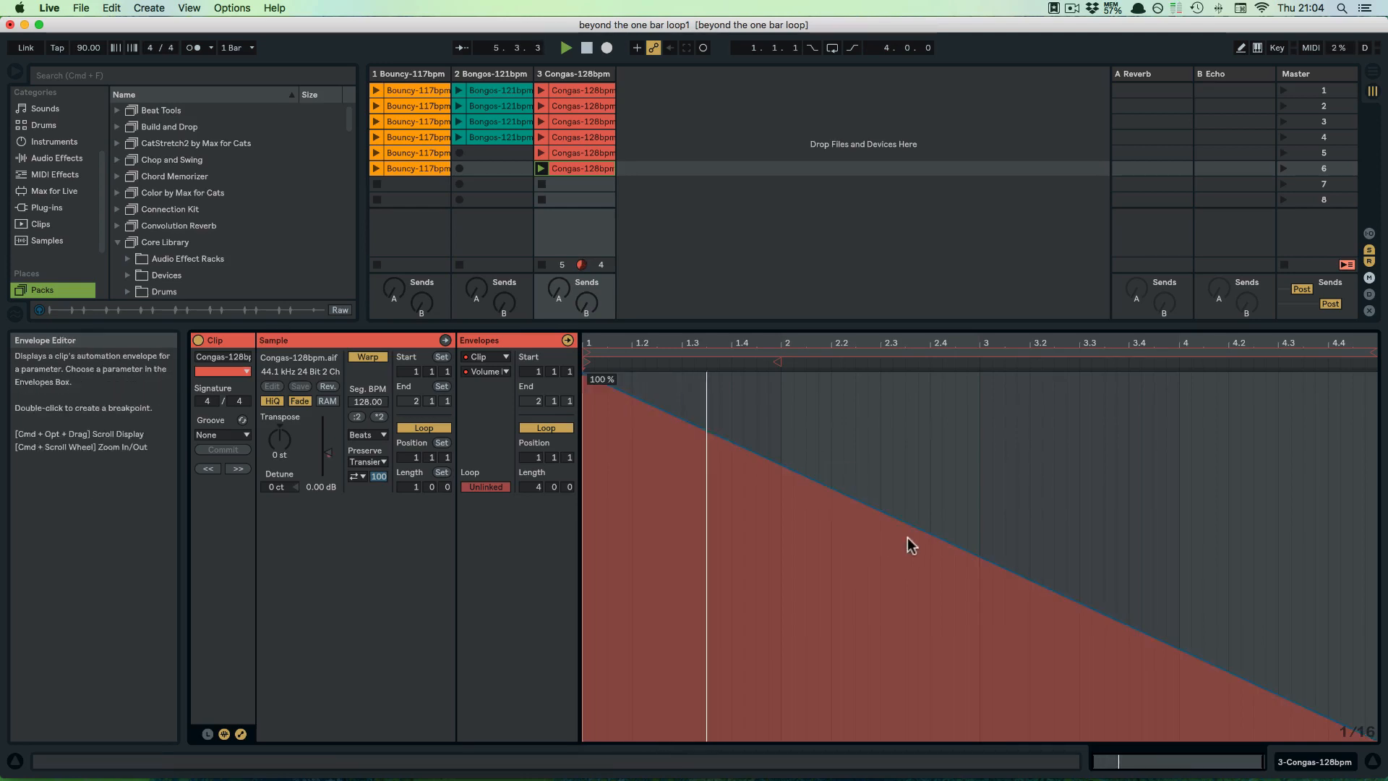
left_click_drag(912, 538, 987, 503)
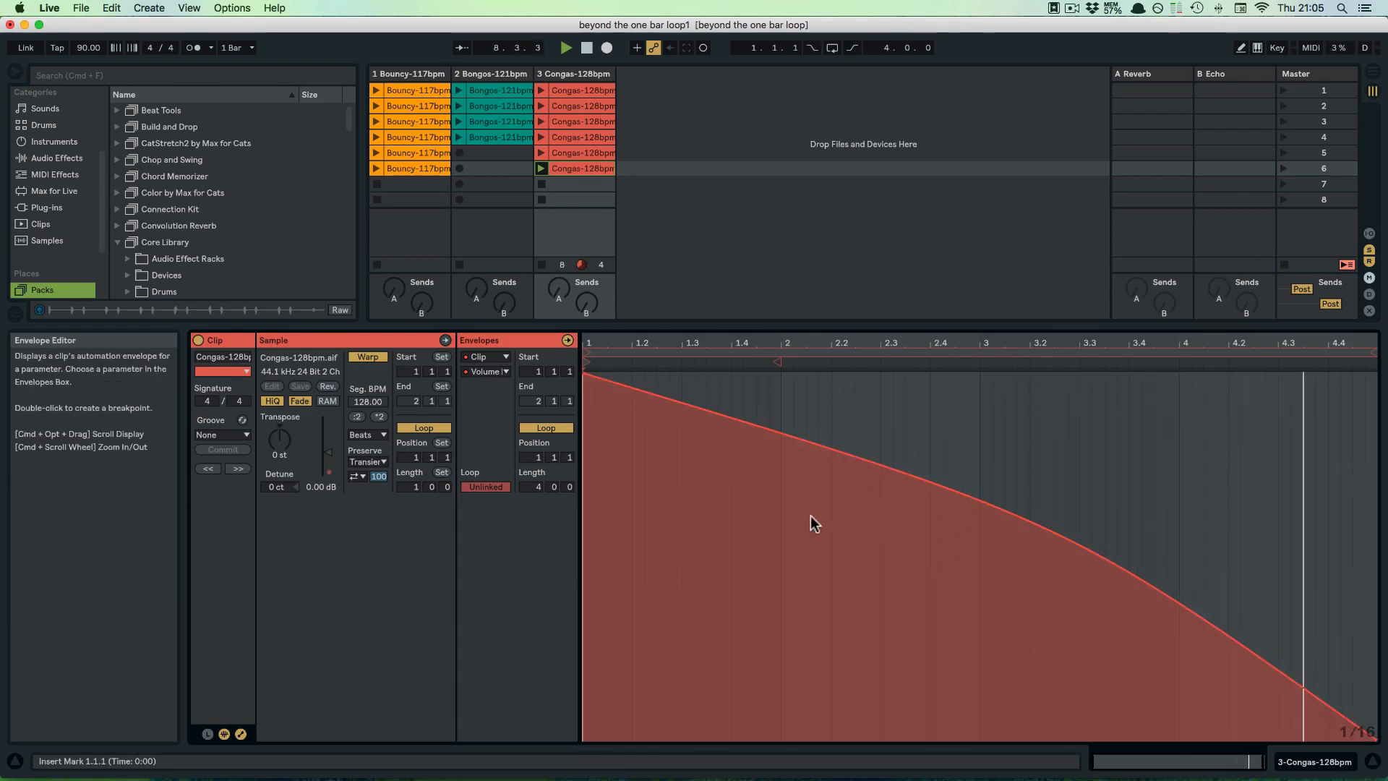
key("space")
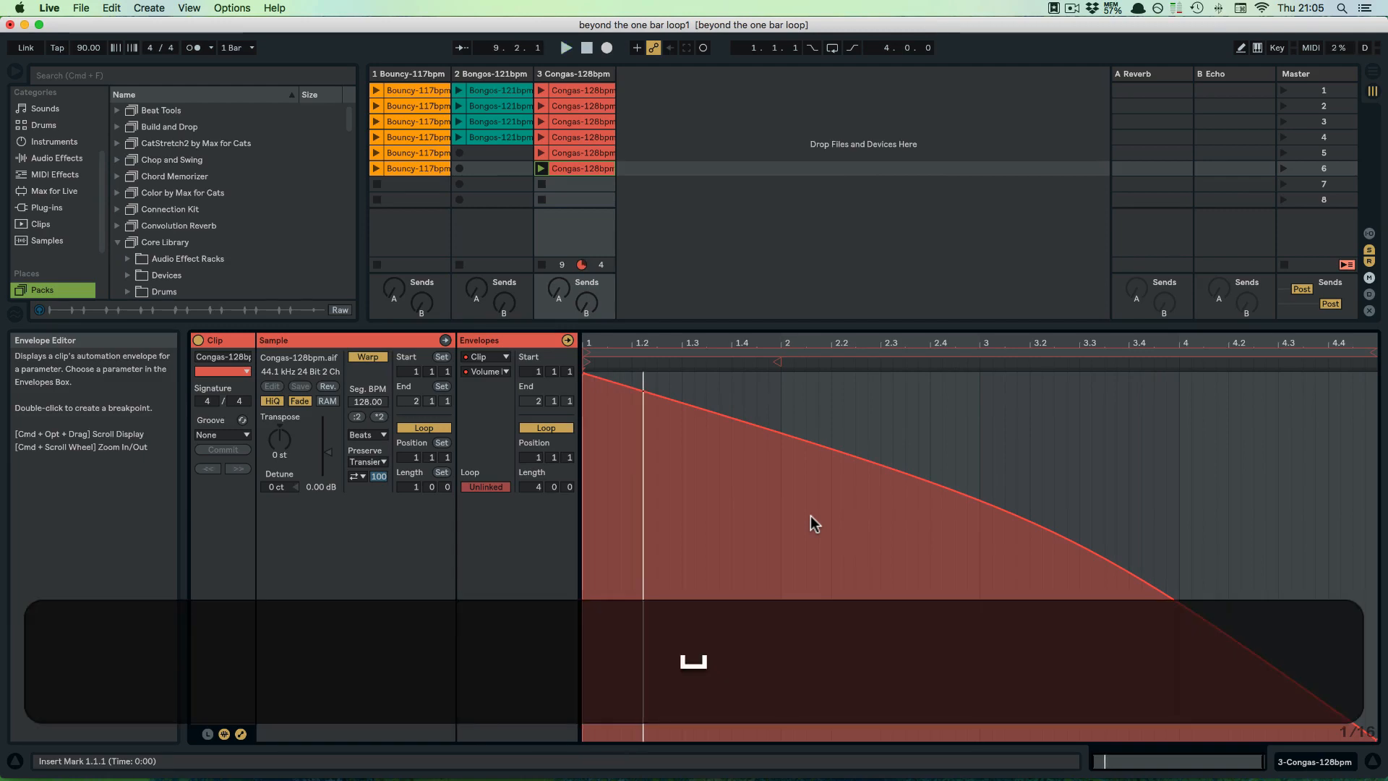